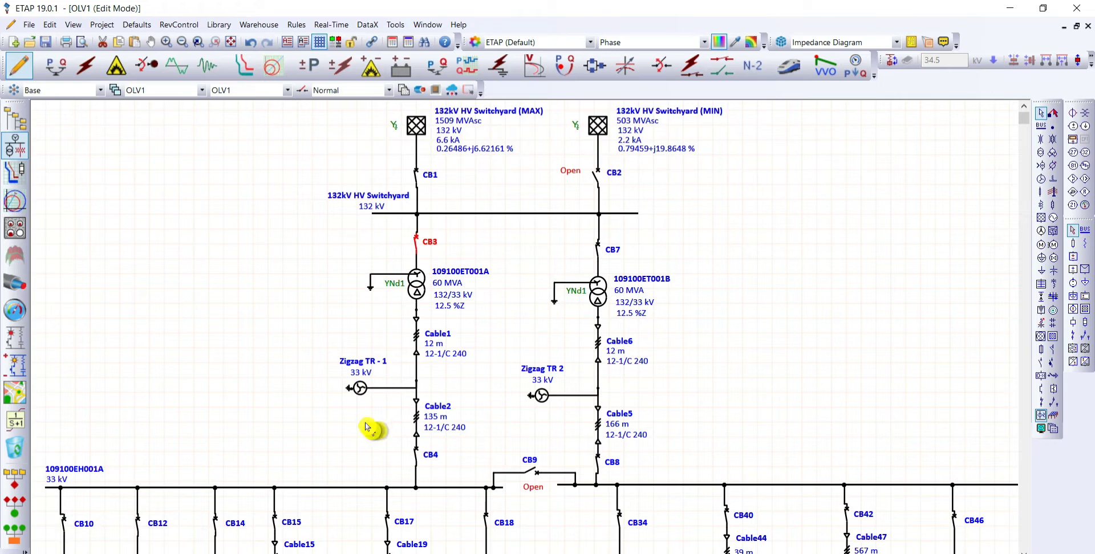
Step: Examine the one-line diagram from the 132 kV switchyard through the 33 kV buses down to the 6 kV motors and loads
scroll(366, 428, down, 3)
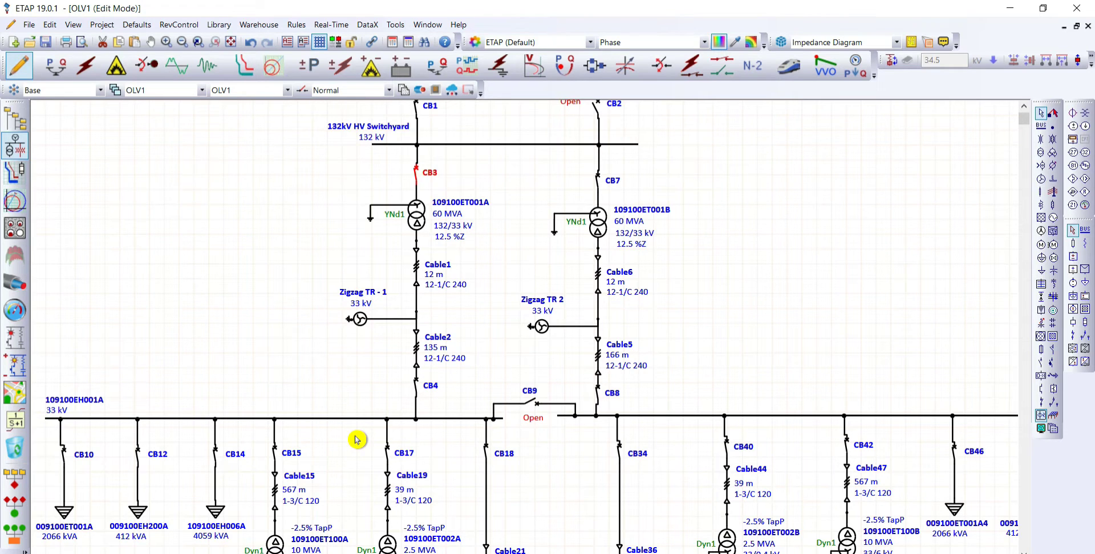
scroll(353, 439, down, 3)
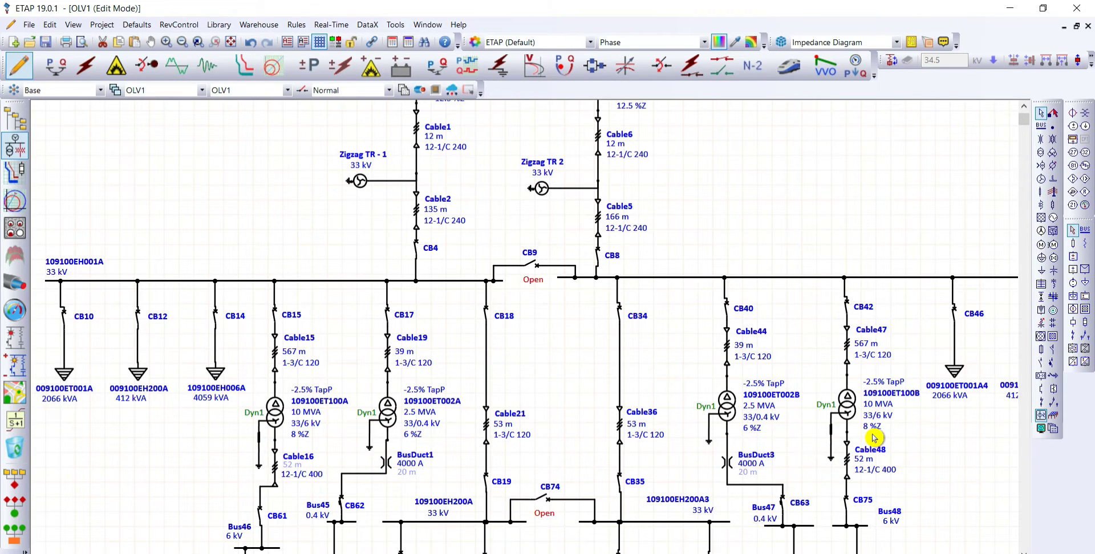
scroll(860, 438, down, 4)
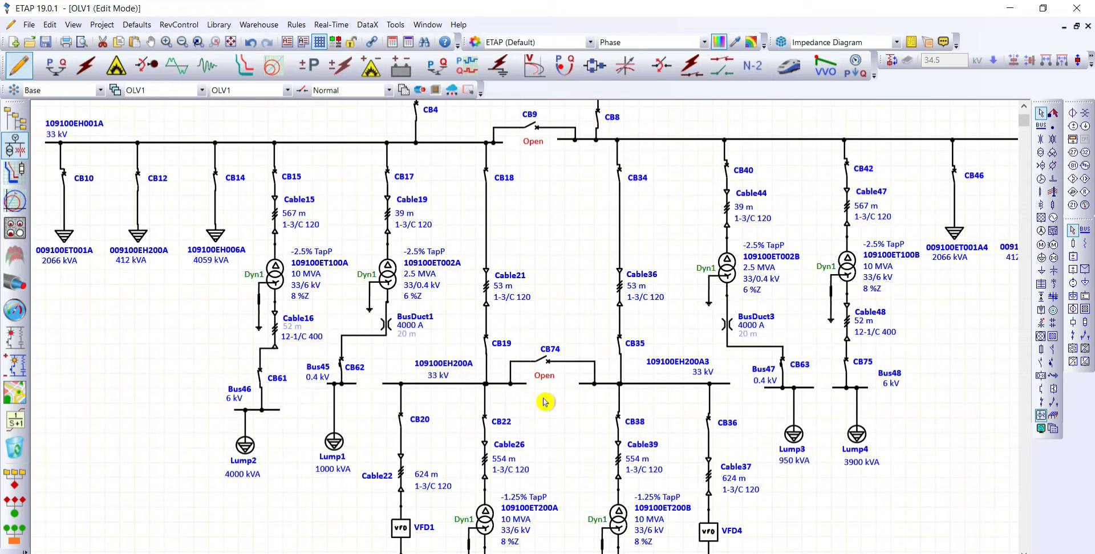
scroll(539, 397, down, 1)
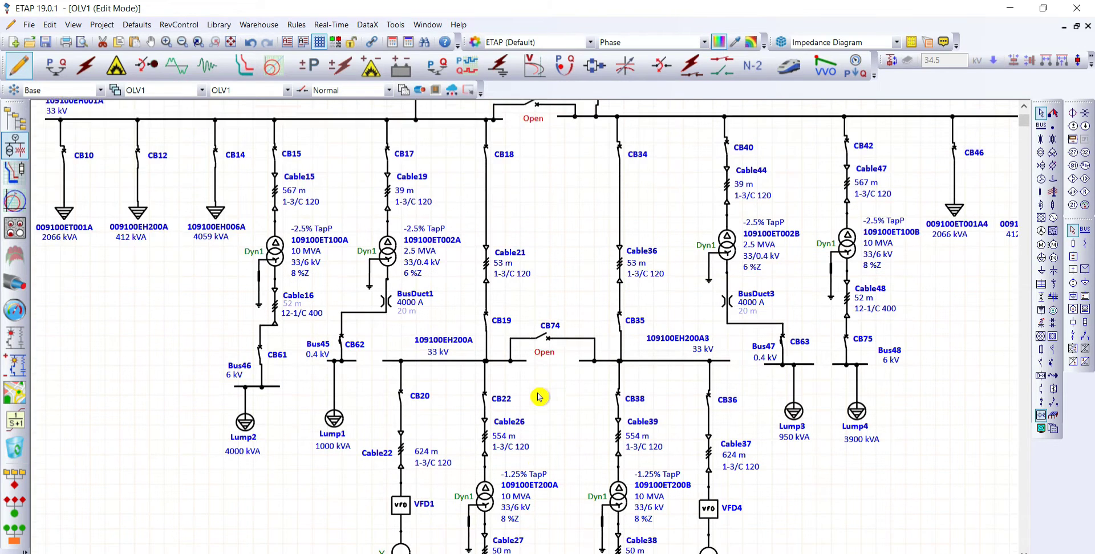
scroll(539, 397, down, 2)
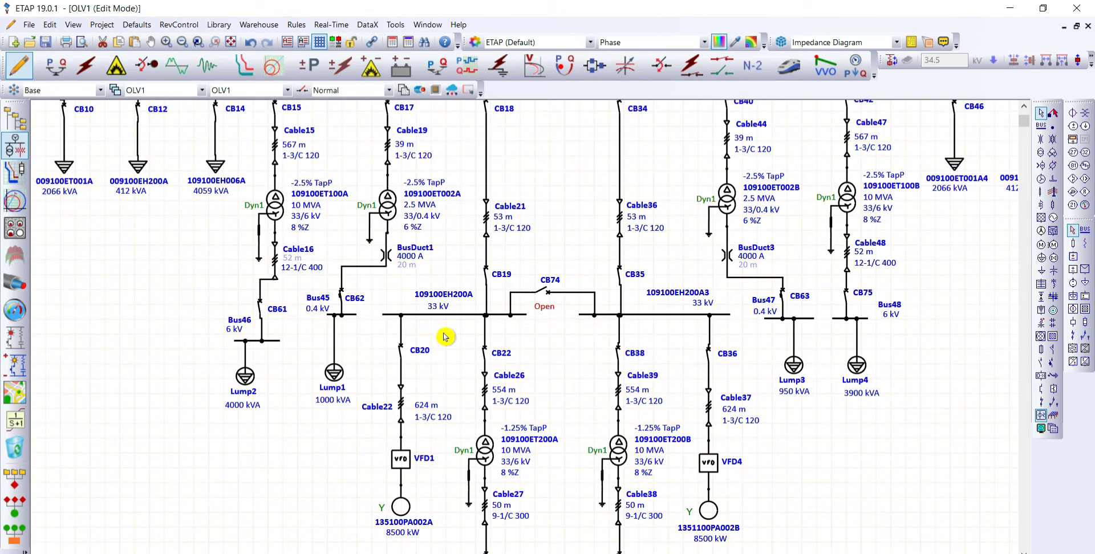
scroll(446, 337, down, 2)
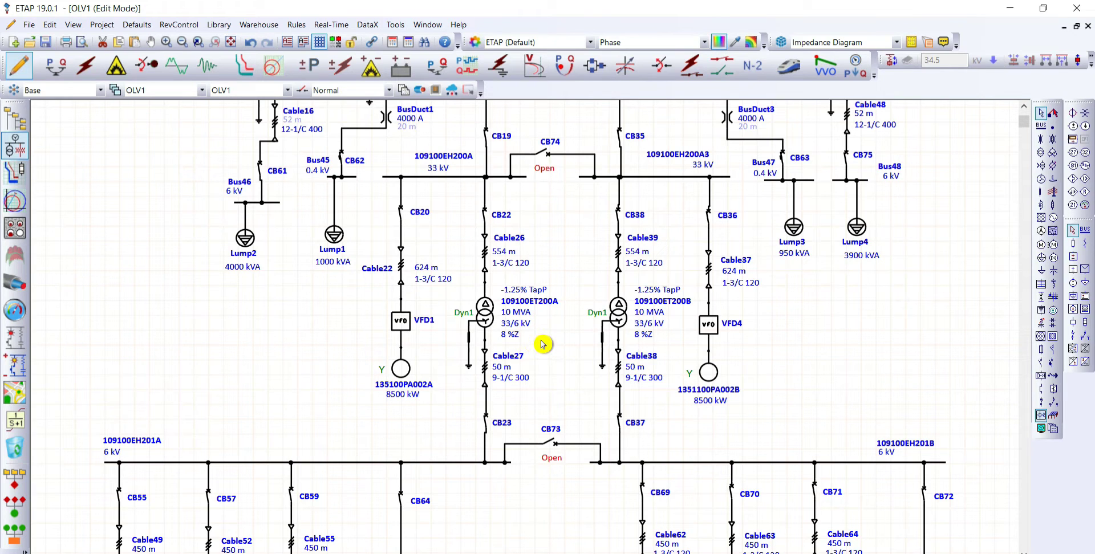
scroll(536, 343, down, 3)
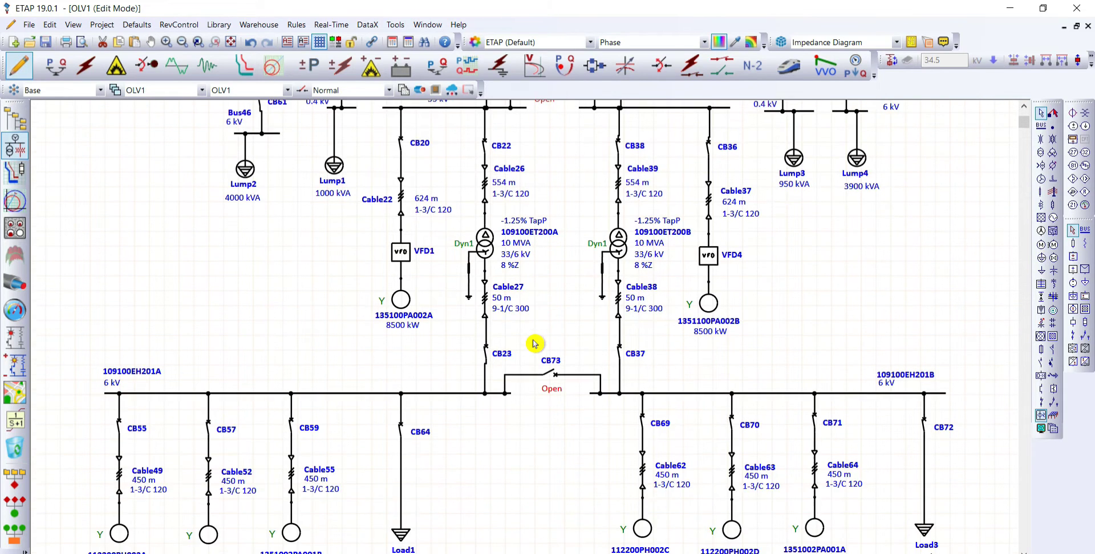
scroll(534, 343, down, 2)
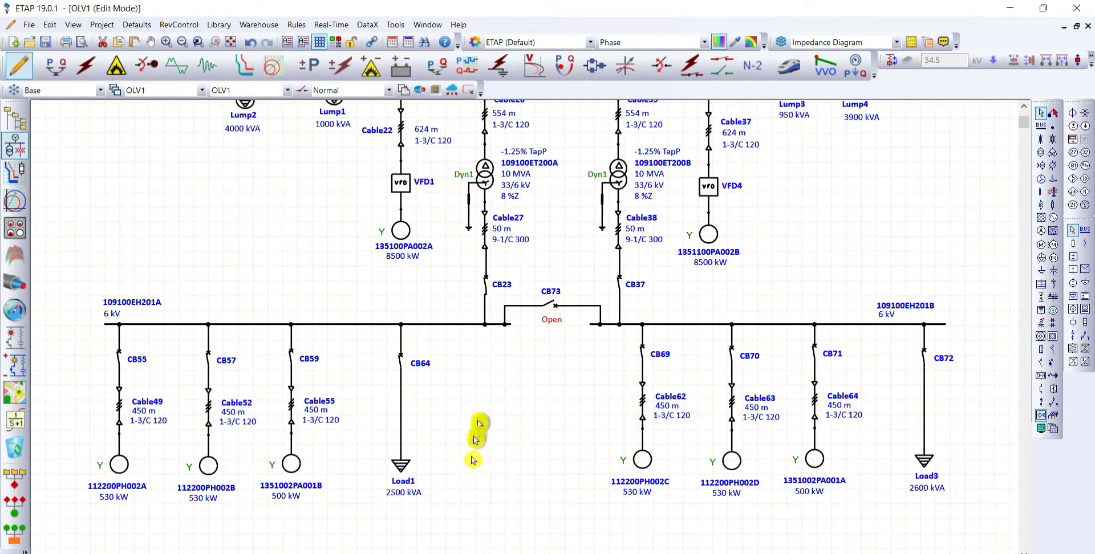
scroll(507, 446, up, 3)
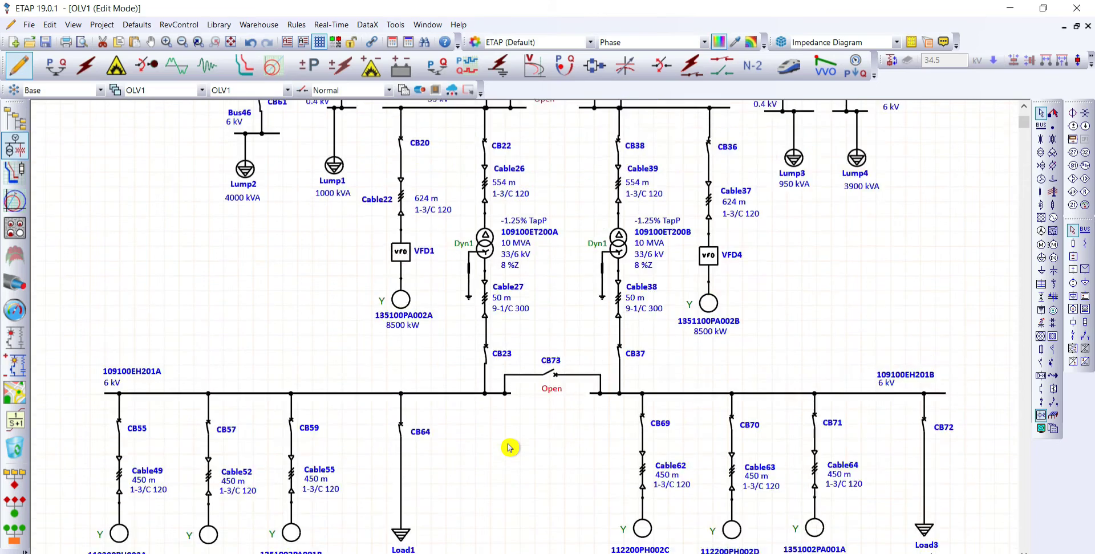
scroll(507, 445, up, 6)
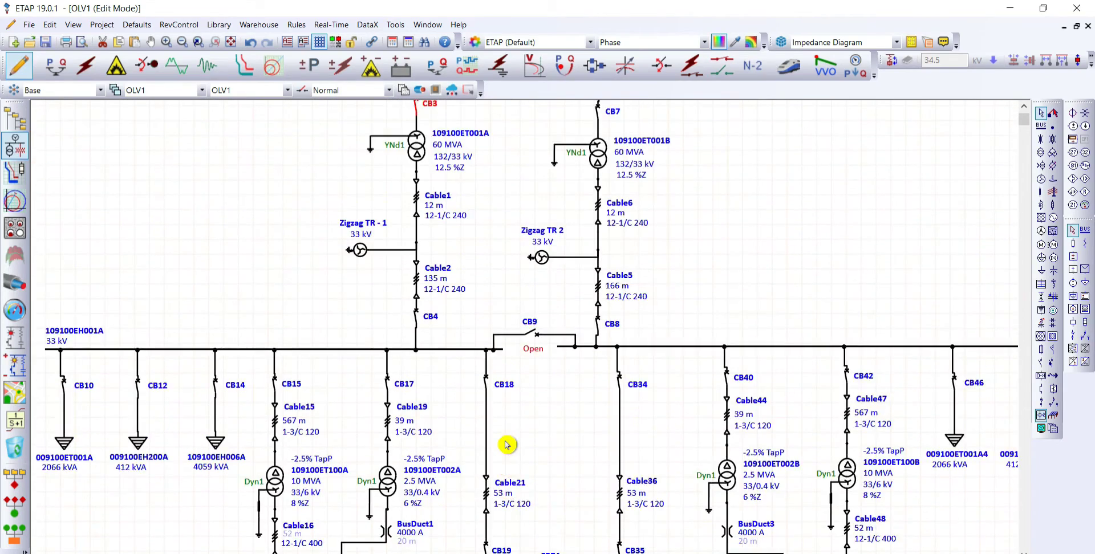
scroll(507, 444, up, 1)
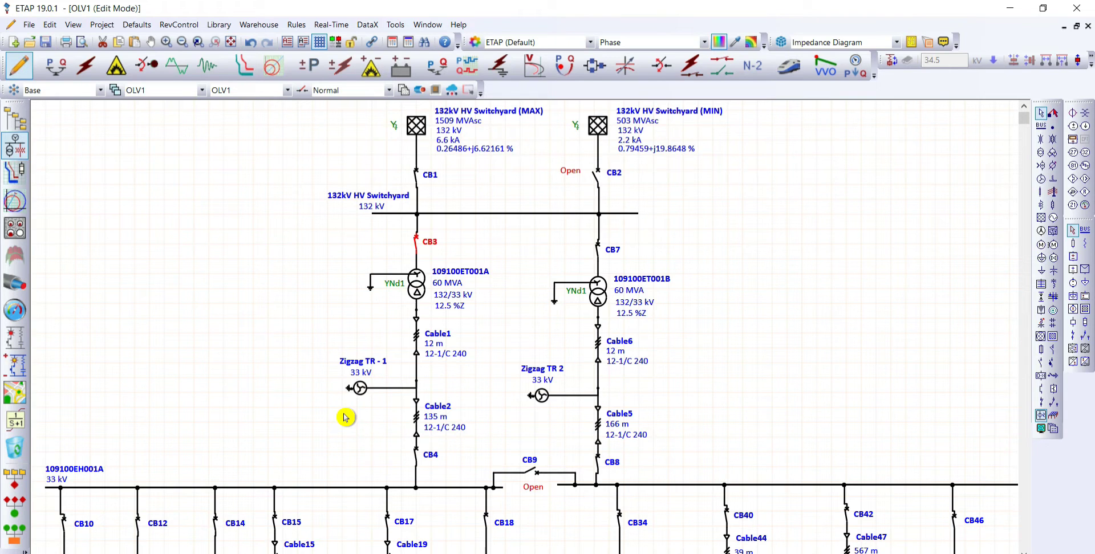
click(515, 247)
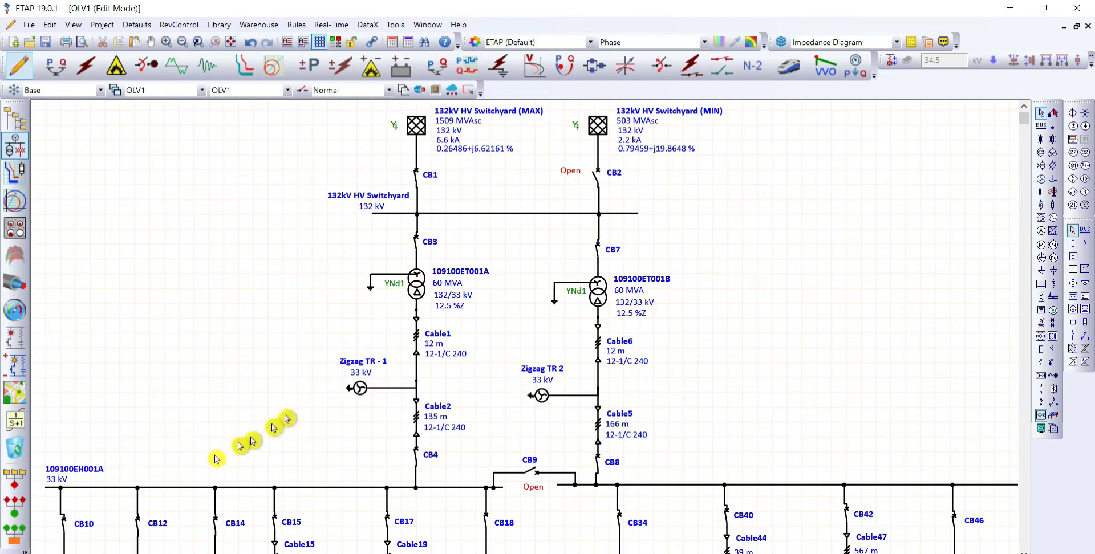
scroll(279, 473, down, 3)
scroll(391, 434, down, 12)
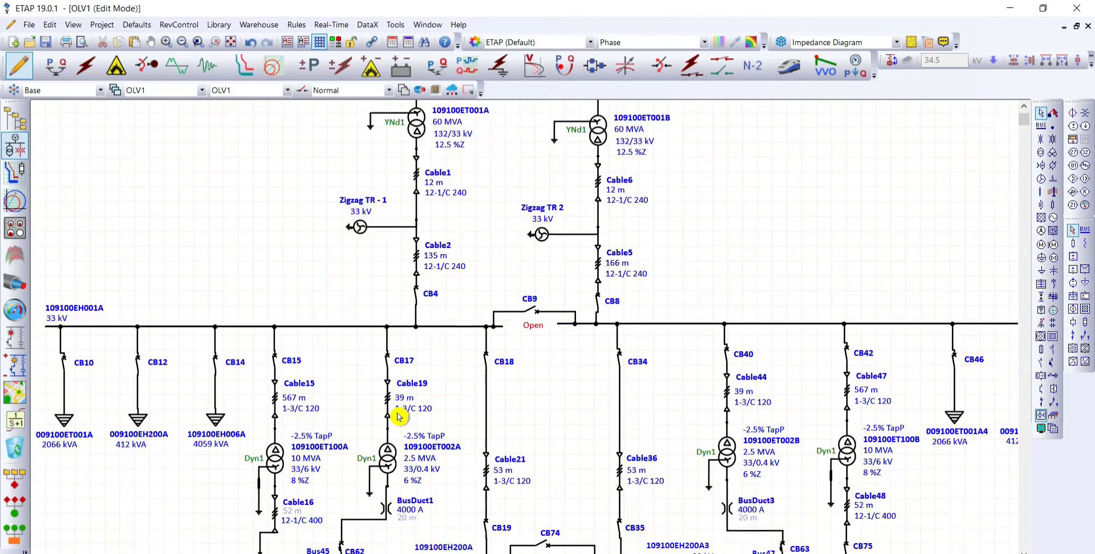
scroll(391, 424, down, 8)
scroll(420, 414, up, 8)
scroll(337, 382, up, 10)
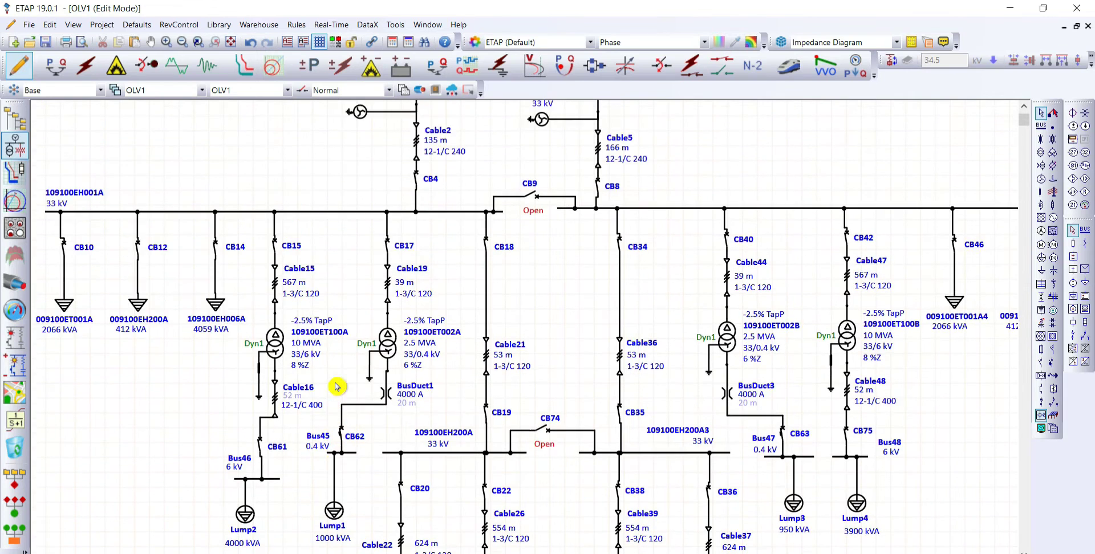
scroll(337, 387, up, 2)
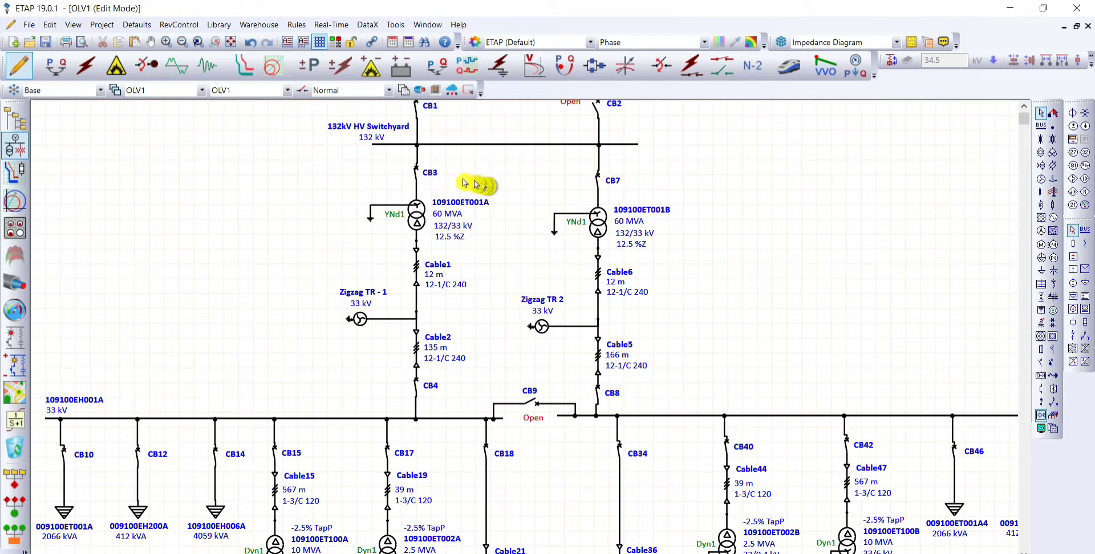
Step: Assign the Alstom FX11-145 IEC breaker from the library, rated 145 kV and 3150 A, to circuit breaker CB3
double_click(417, 174)
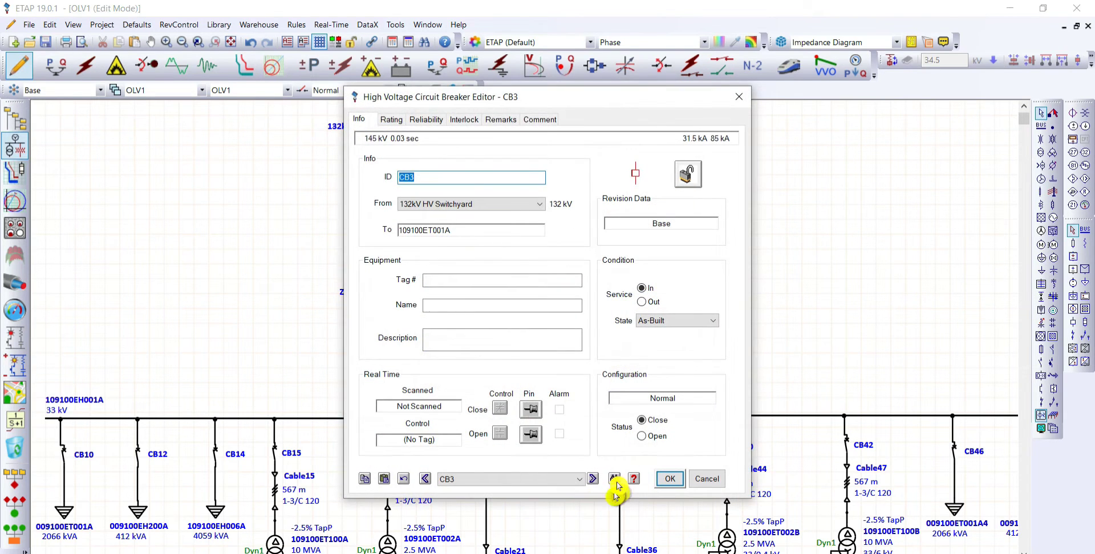
click(391, 122)
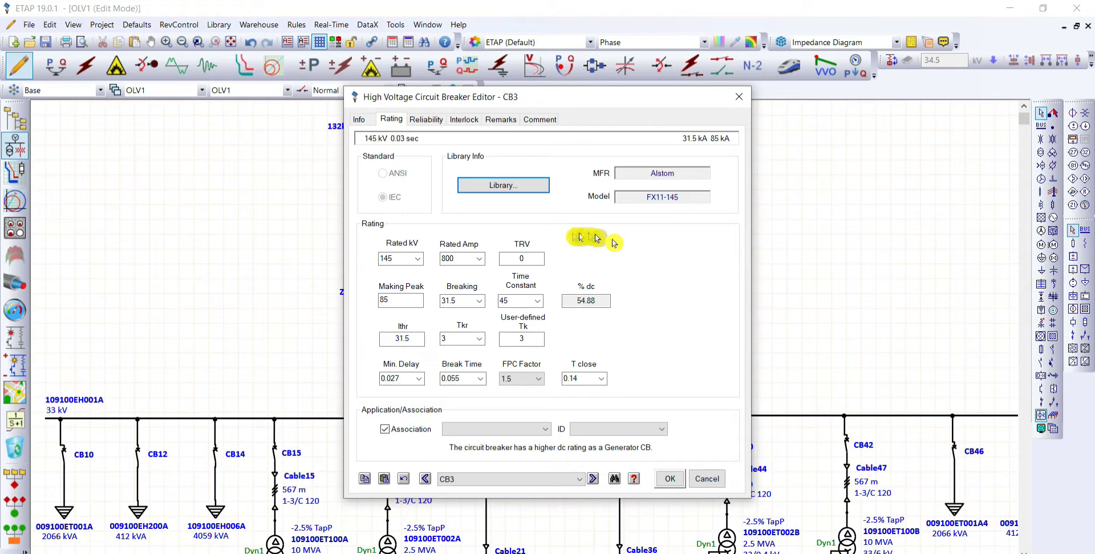
click(503, 190)
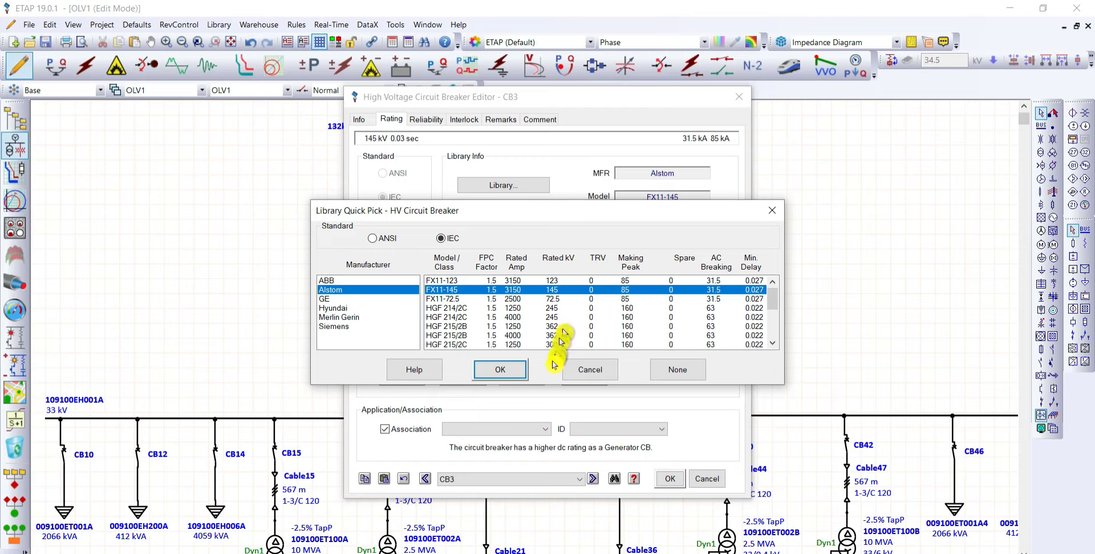
click(515, 374)
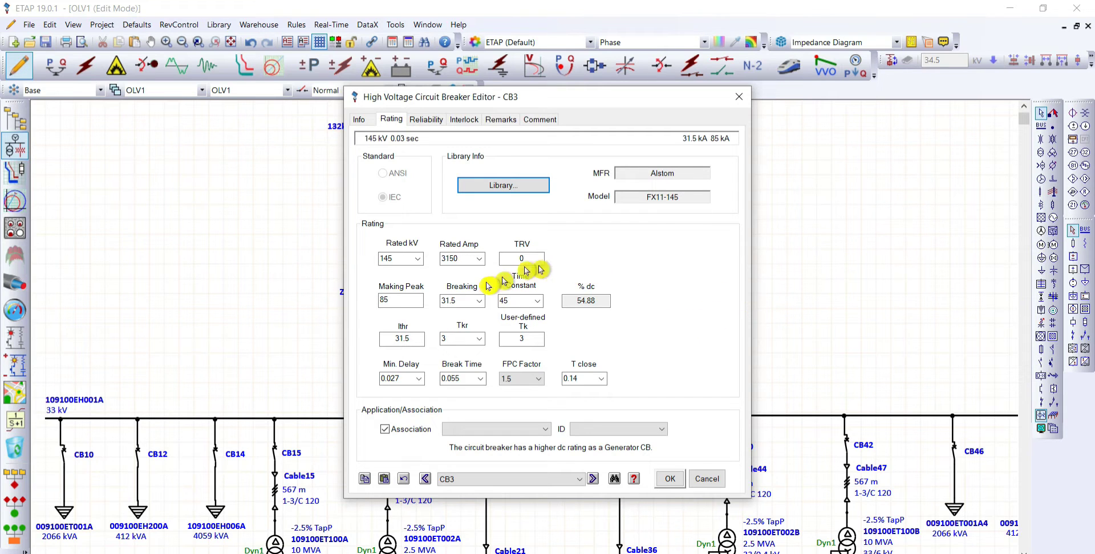
Step: Set CB3's rated current to 800 A and save the breaker's ratings
click(478, 260)
scroll(478, 262, up, 2)
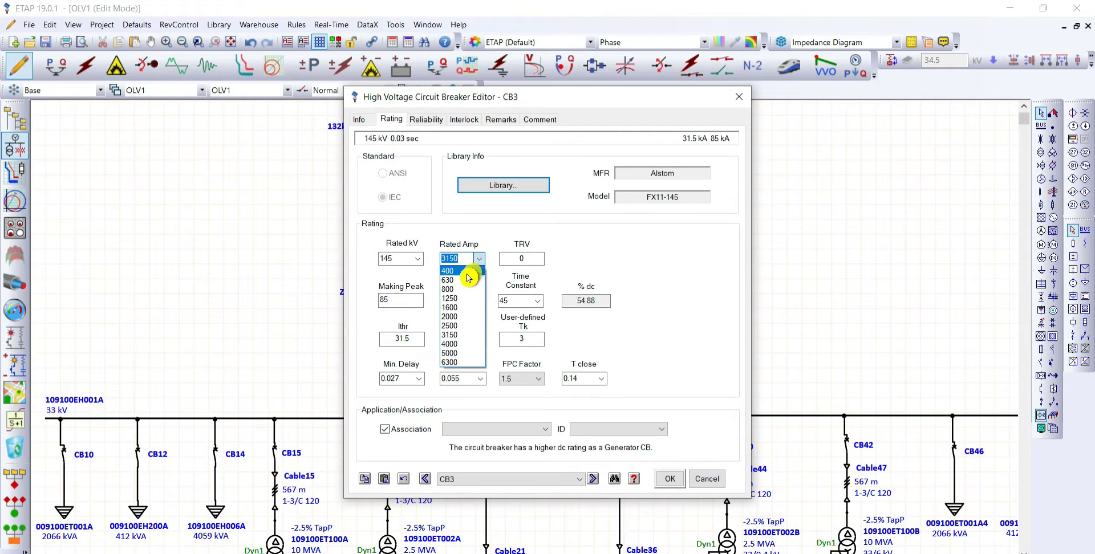
click(468, 276)
click(479, 259)
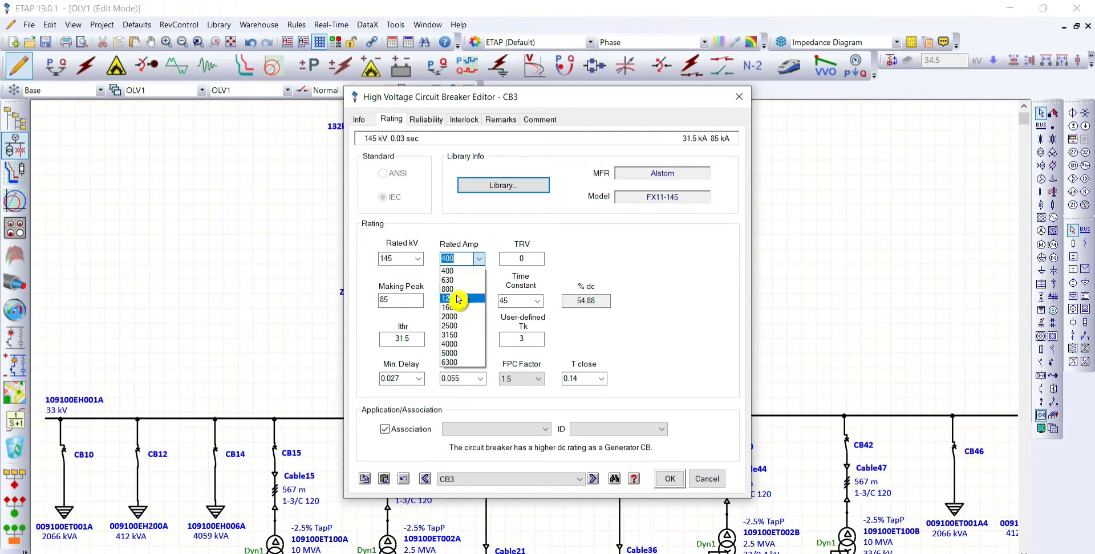
click(473, 288)
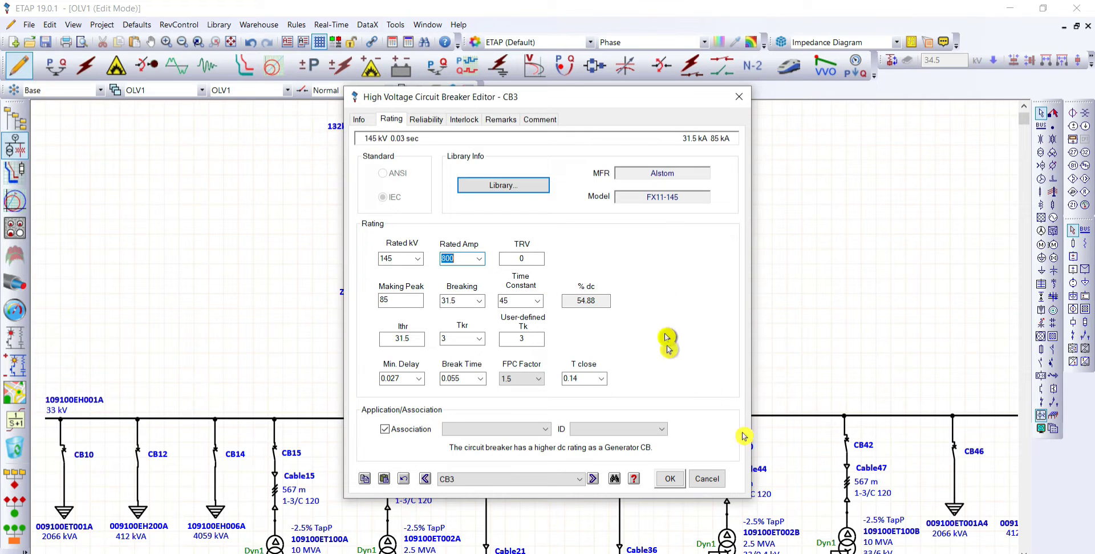
click(666, 480)
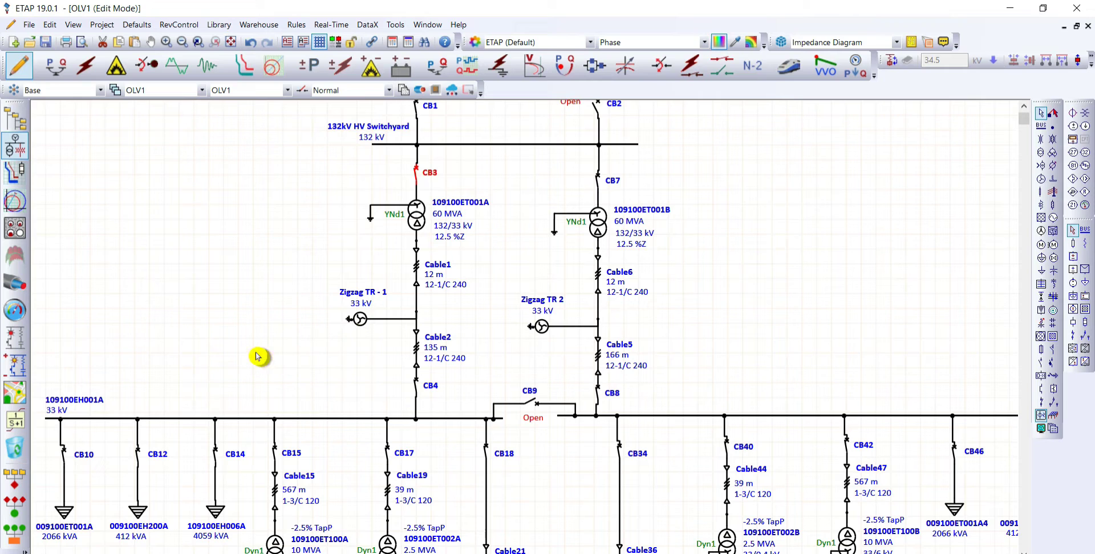
Step: Assign the 36 kV, 1250 A Alstom OX IEC library breaker to CB10 on the 33 kV bus and save it
double_click(66, 456)
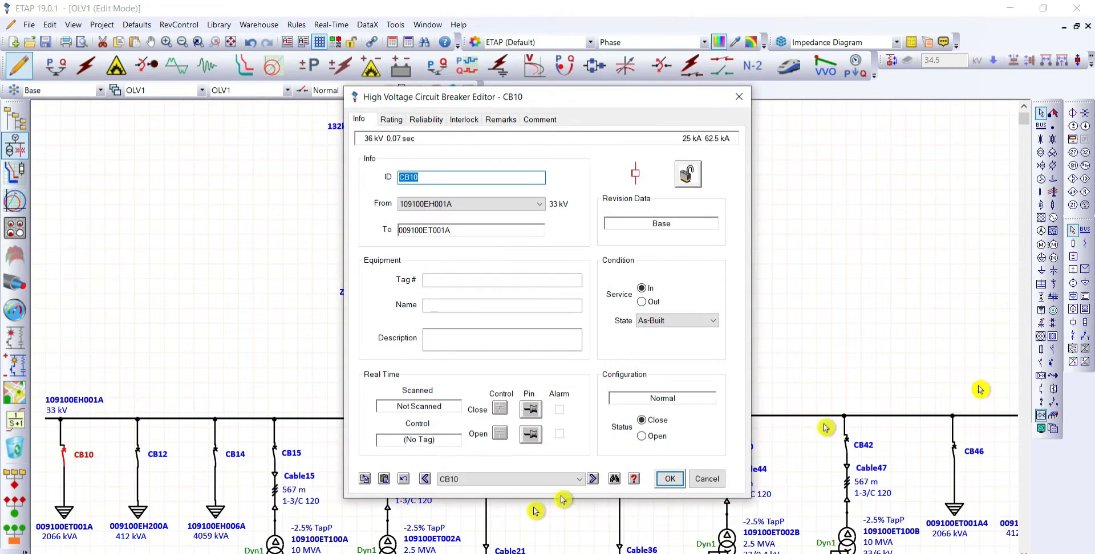
click(390, 120)
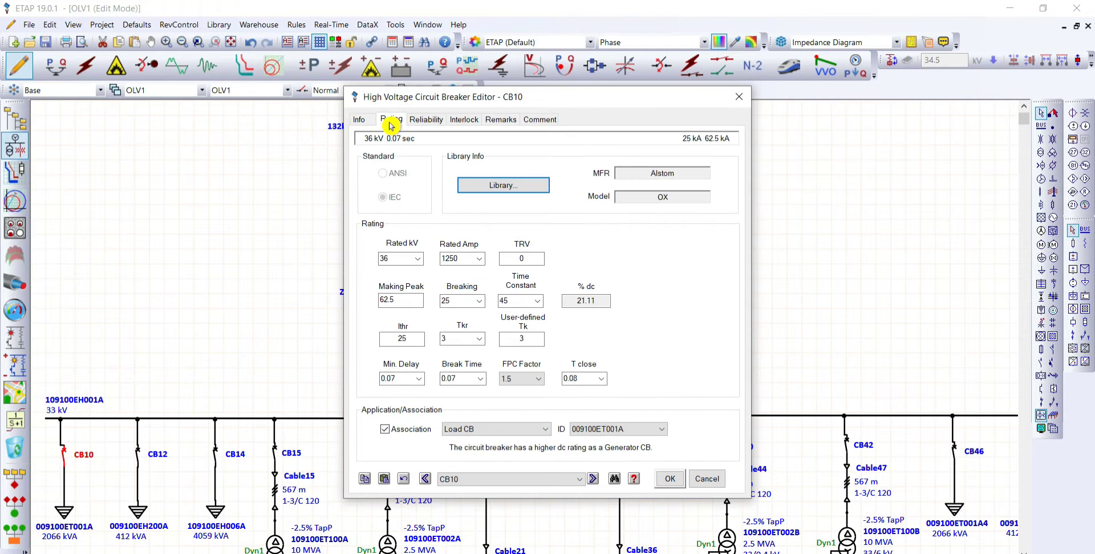
click(515, 188)
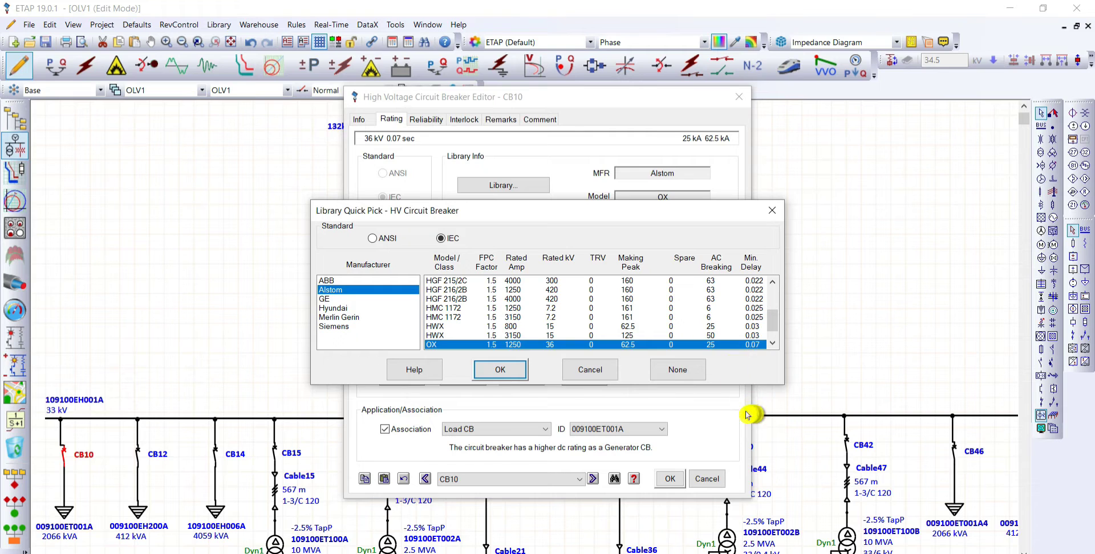
click(499, 370)
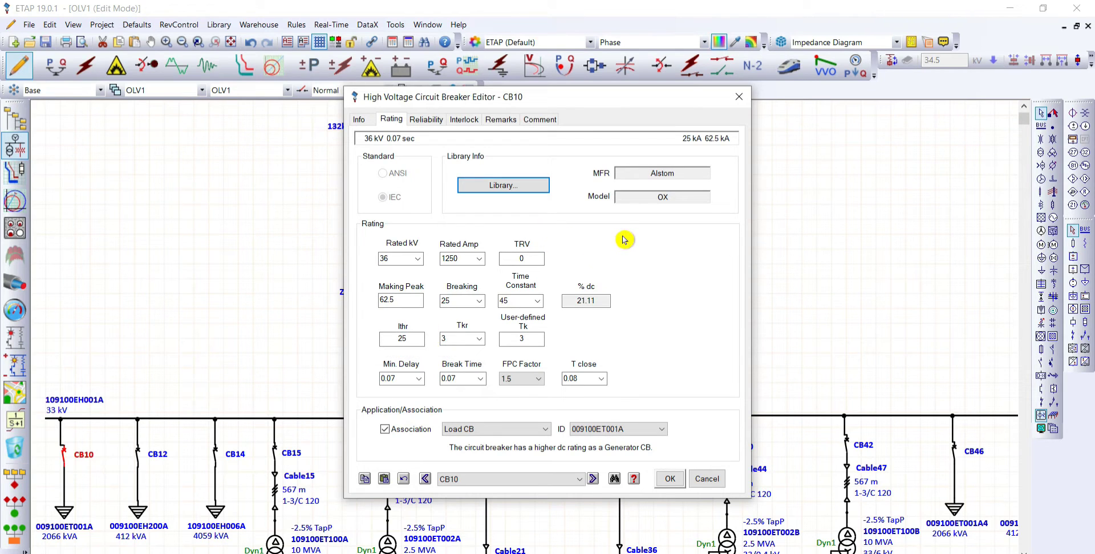
click(668, 480)
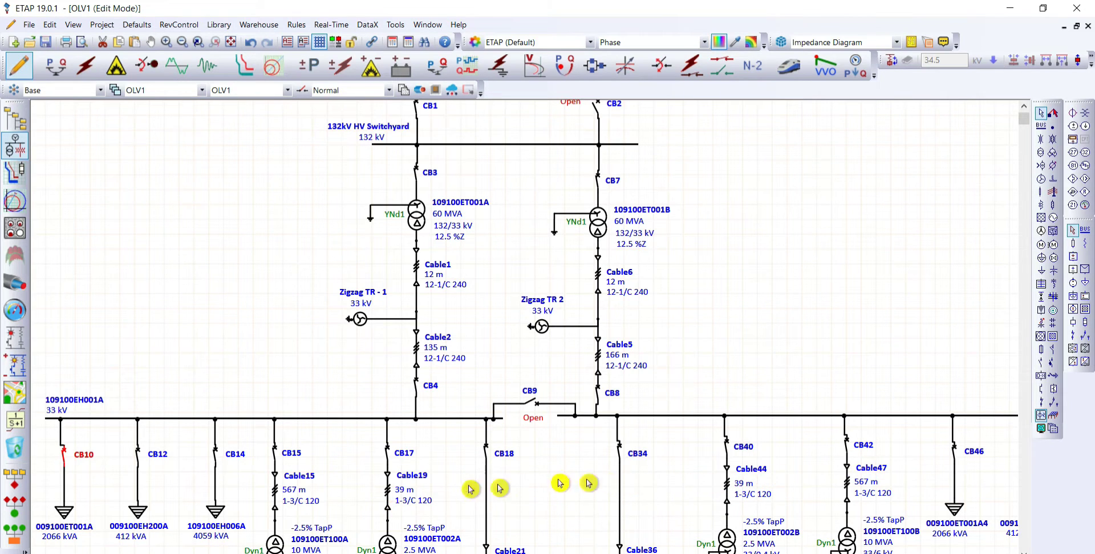
Step: Assign the 7.2 kV, 1250 A Alstom HMC 1172 IEC library breaker to CB55 on the 6 kV bus 109100EH201A
scroll(539, 459, down, 3)
scroll(538, 458, down, 15)
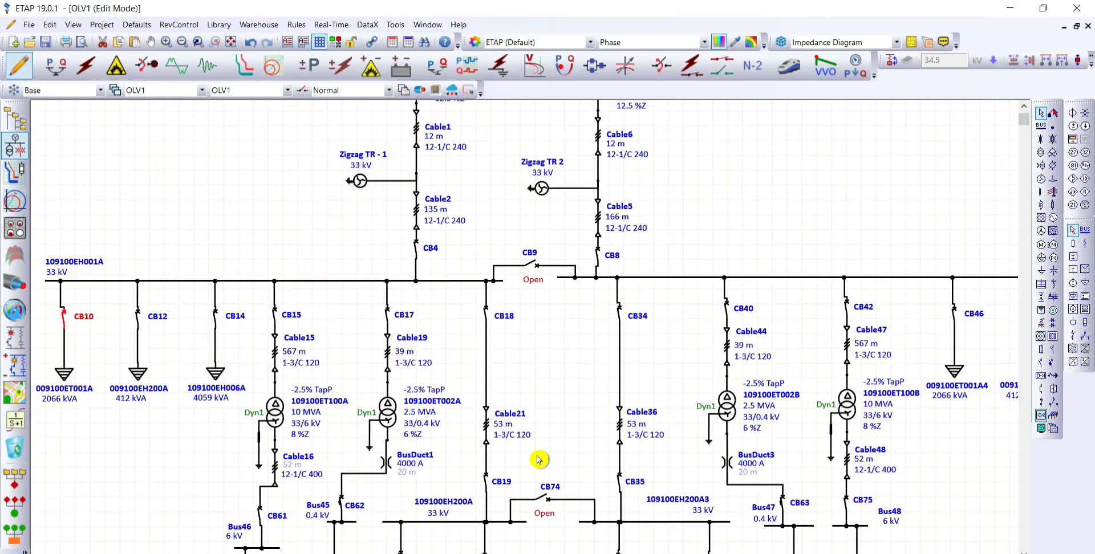
scroll(538, 459, down, 8)
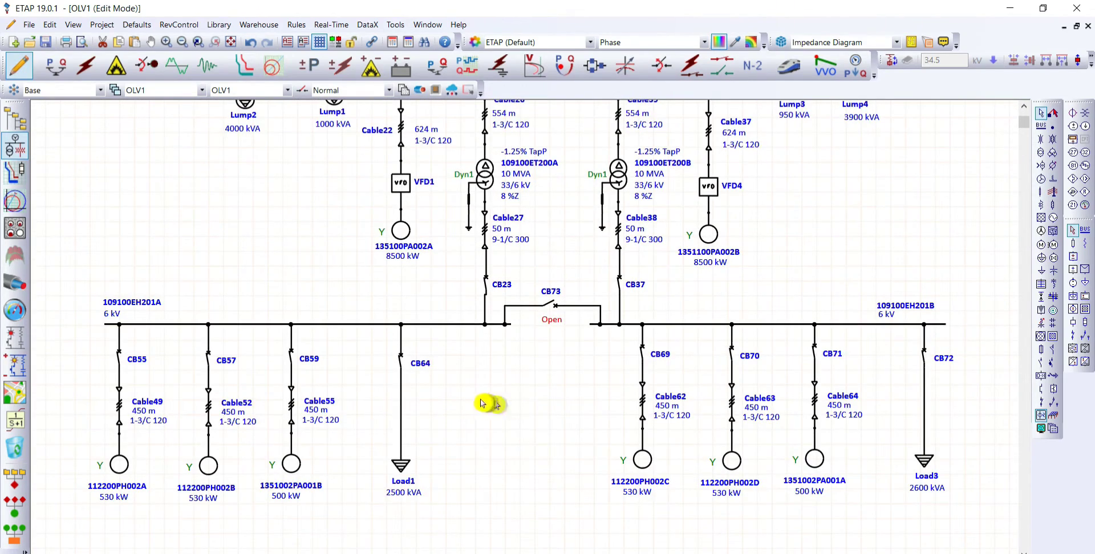
scroll(353, 408, up, 3)
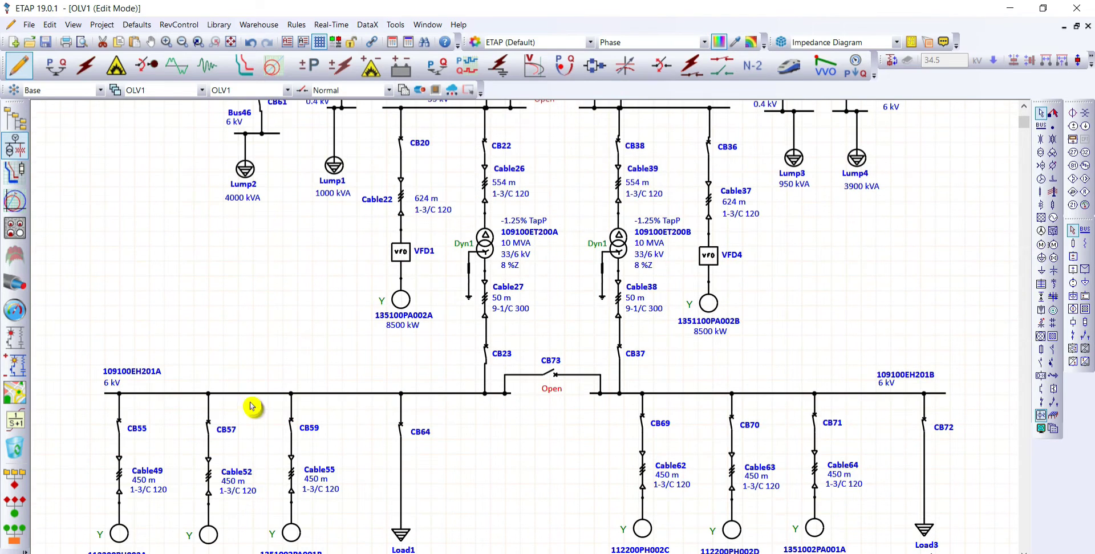
double_click(119, 430)
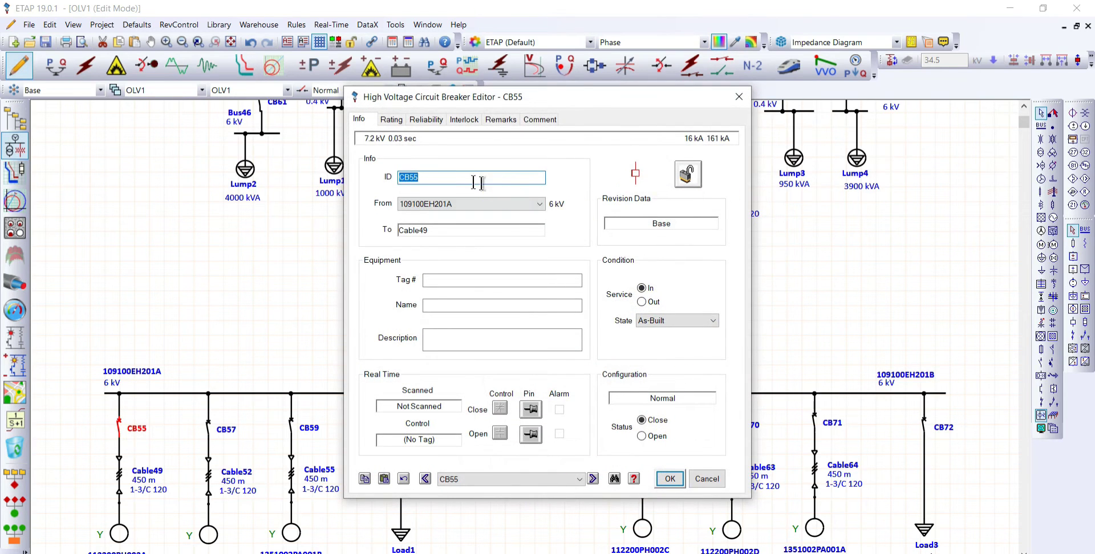
click(391, 121)
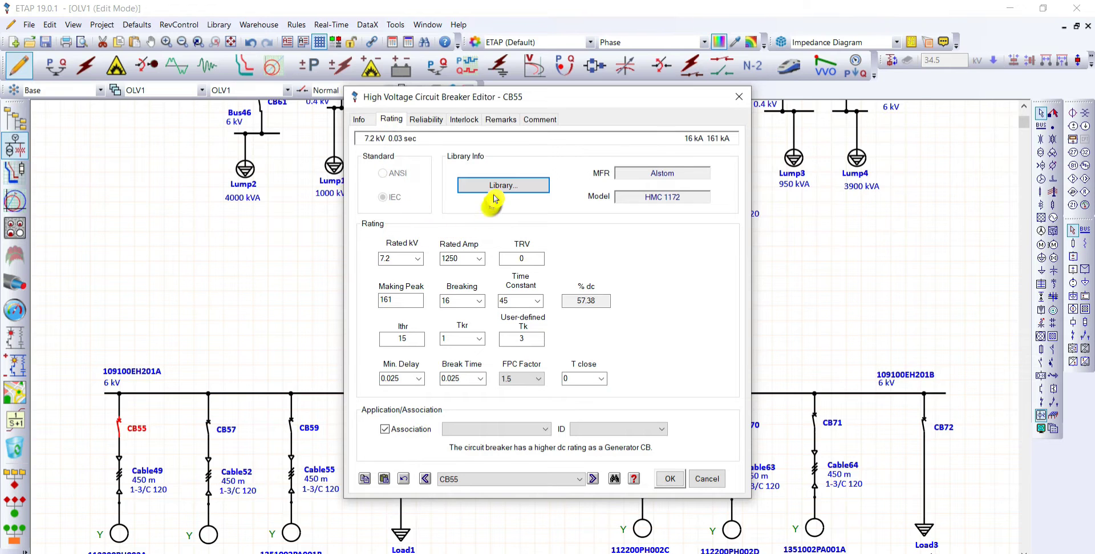
click(502, 185)
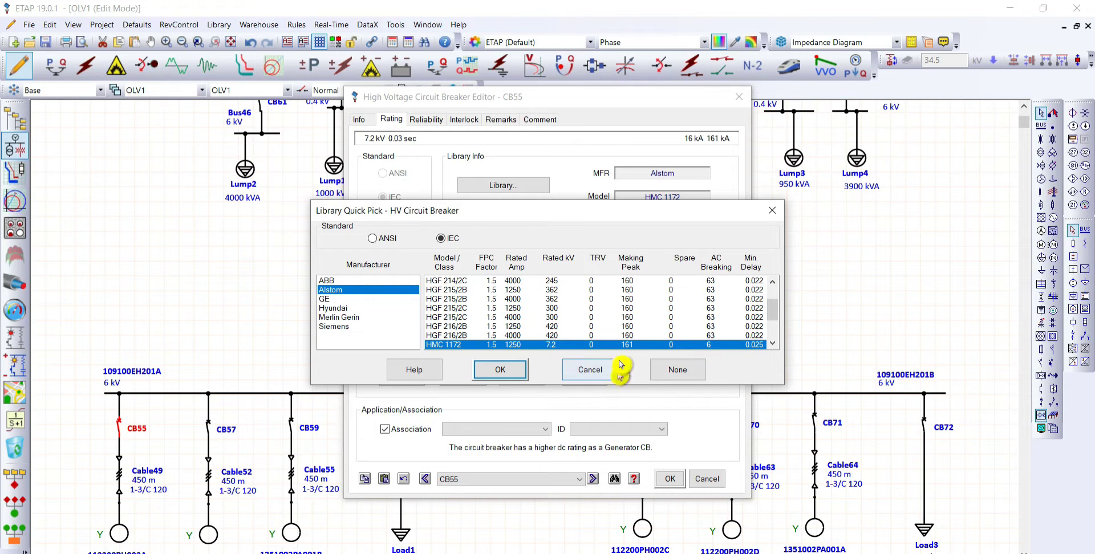
click(515, 371)
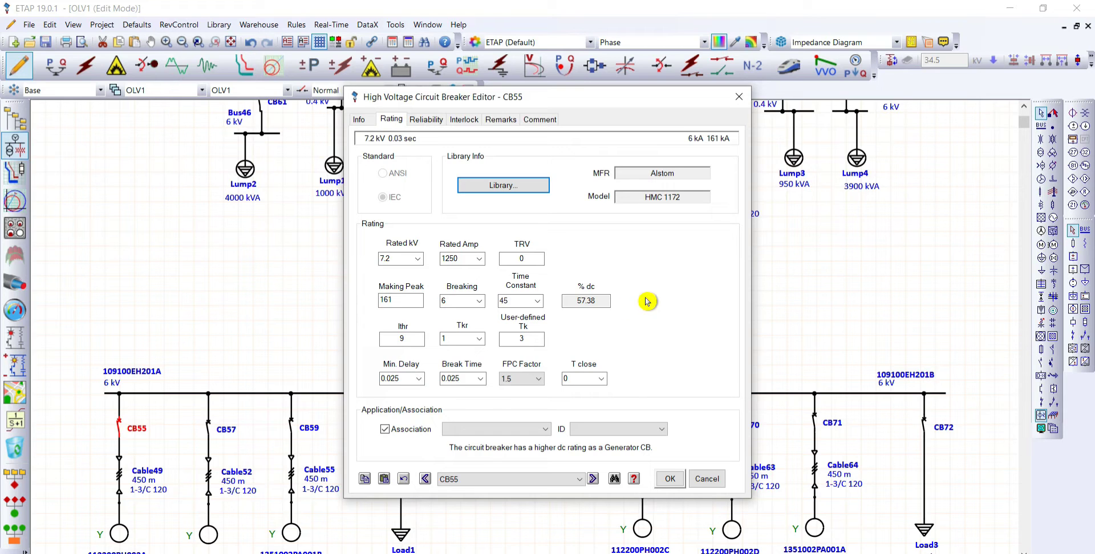
Step: Save the library ratings assigned to circuit breaker CB55
click(670, 478)
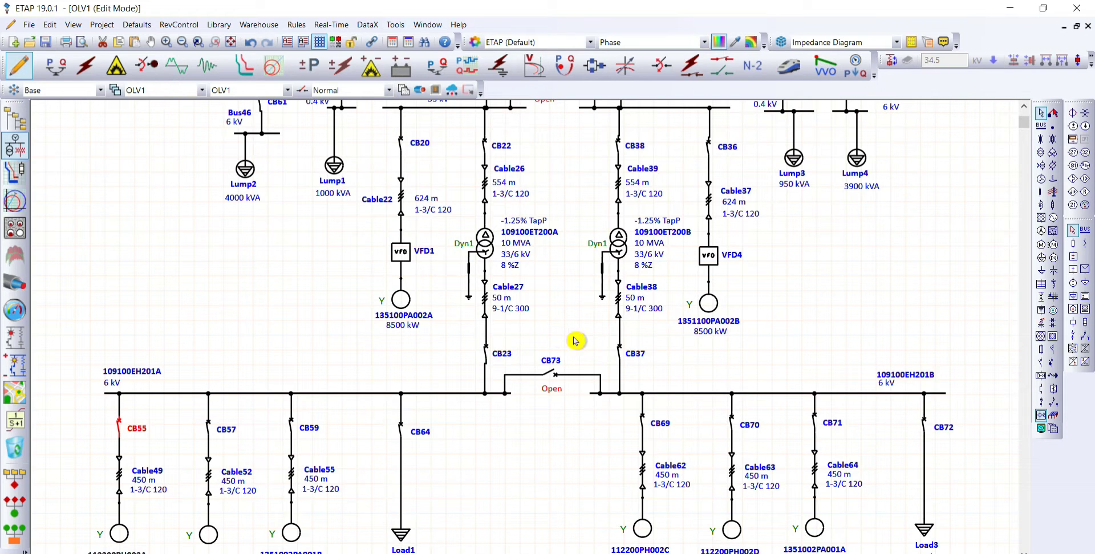
Step: Assign the 3-pole ABB DSM molded-case IEC library breaker, 0.415 kV and size 3 A, to CB62 at Bus45 and save it
scroll(567, 317, up, 2)
scroll(567, 318, up, 2)
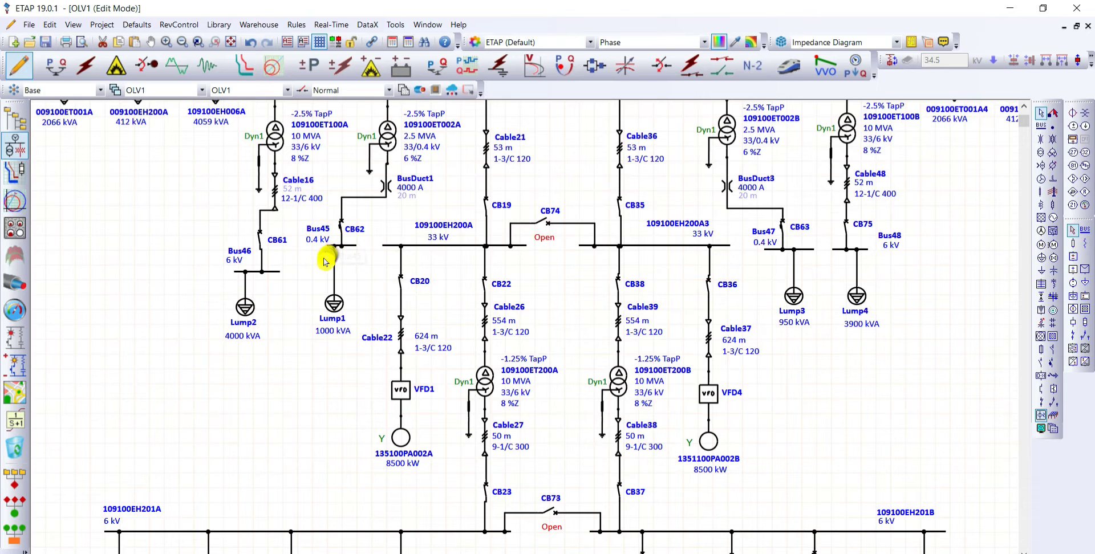
double_click(340, 224)
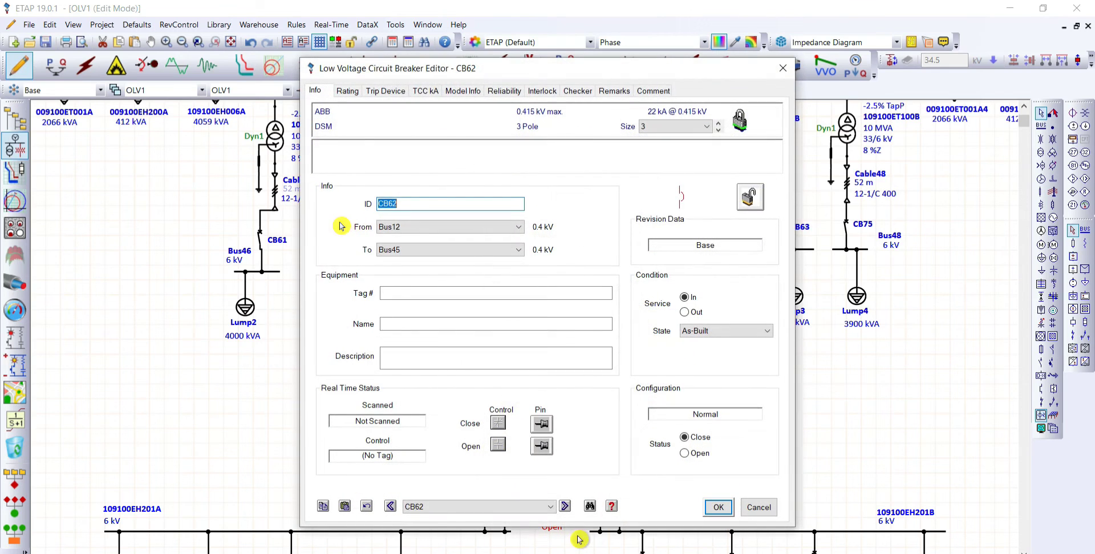
click(346, 96)
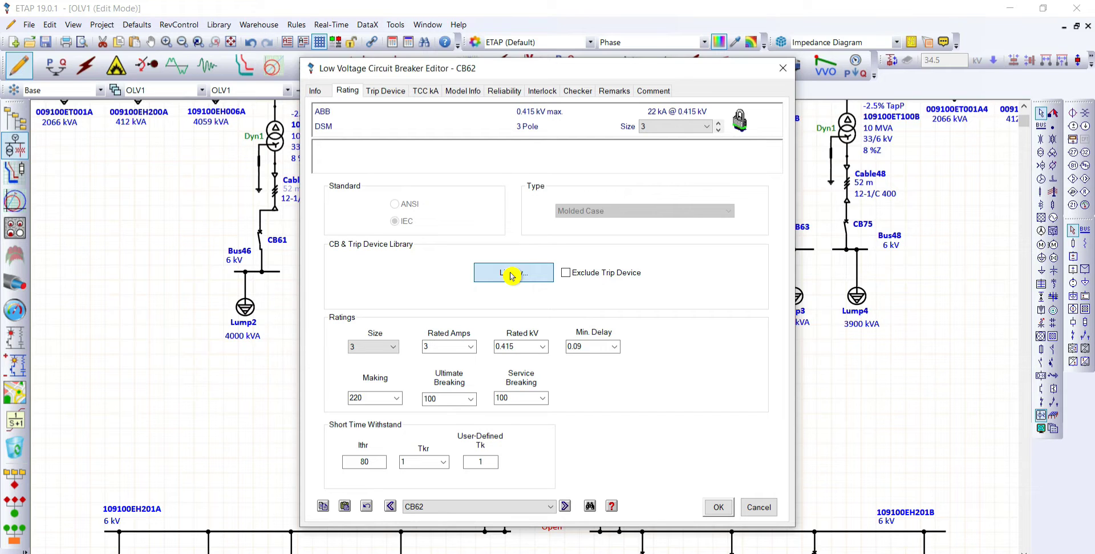
click(544, 273)
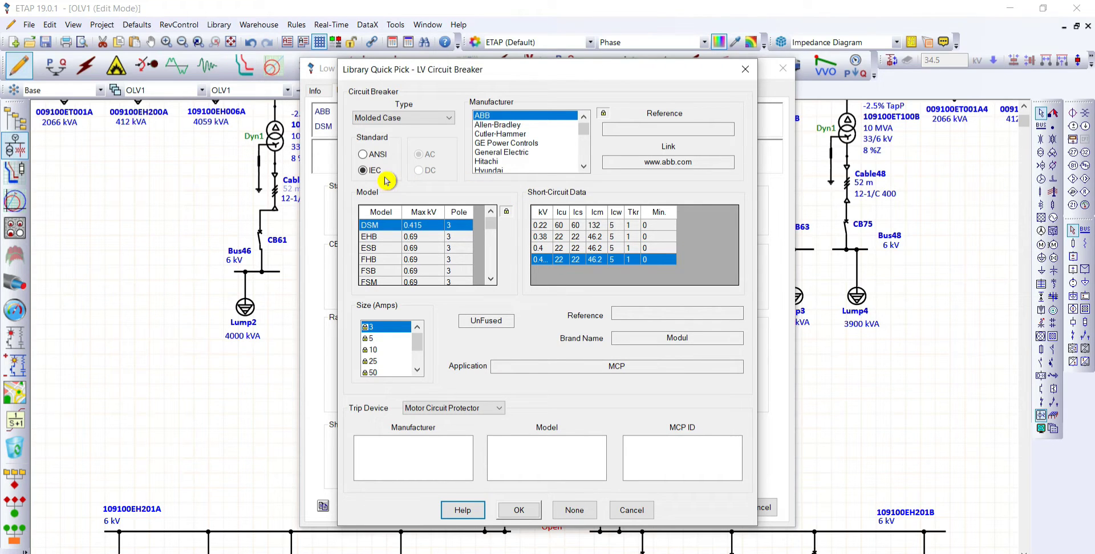
click(515, 510)
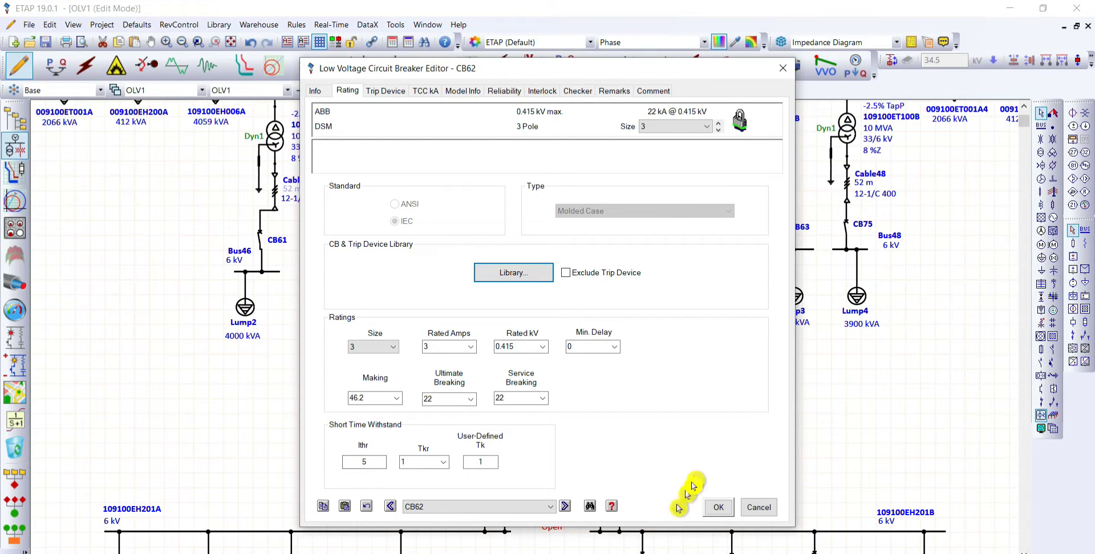
click(714, 509)
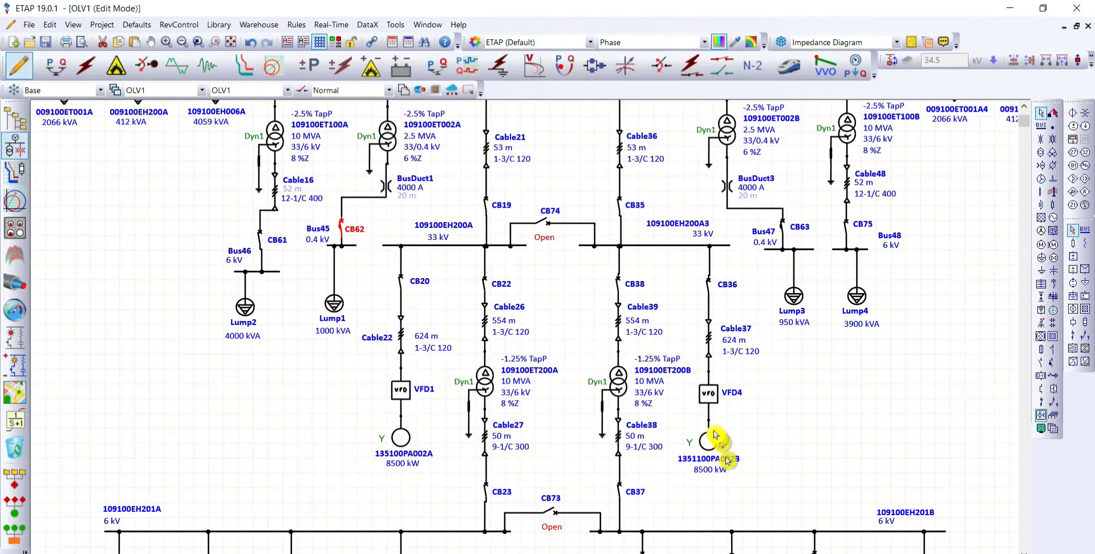
Step: Switch to short-circuit analysis, check the faulted buses of the SC_Final study case and accept it
scroll(793, 399, up, 3)
scroll(792, 407, up, 6)
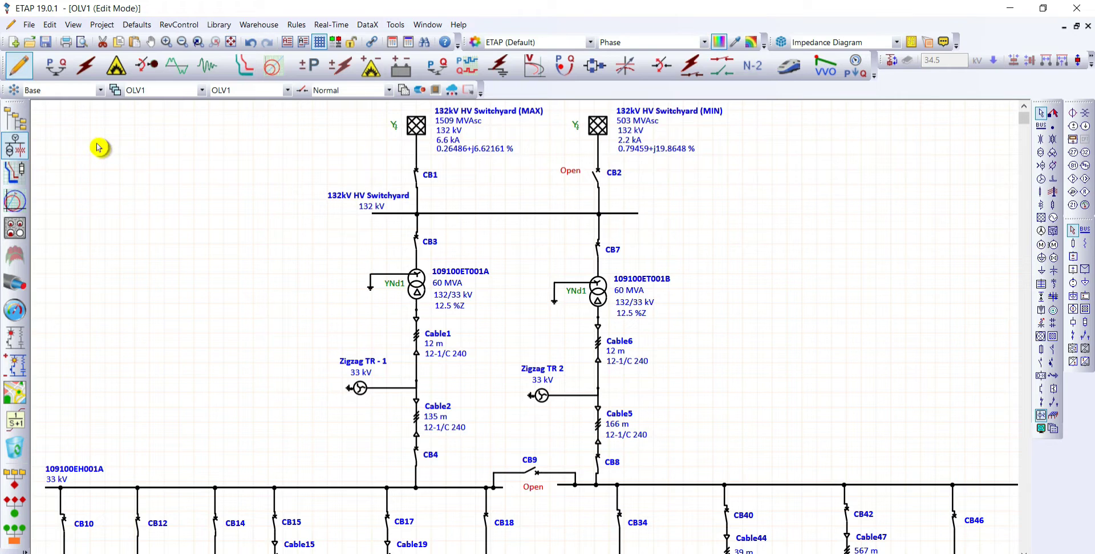
click(86, 69)
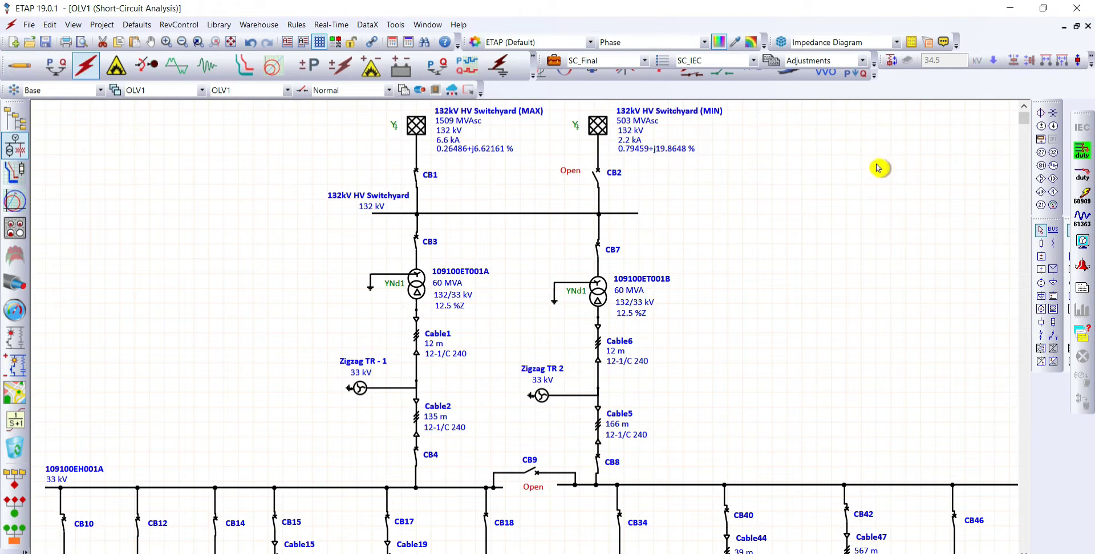
click(556, 66)
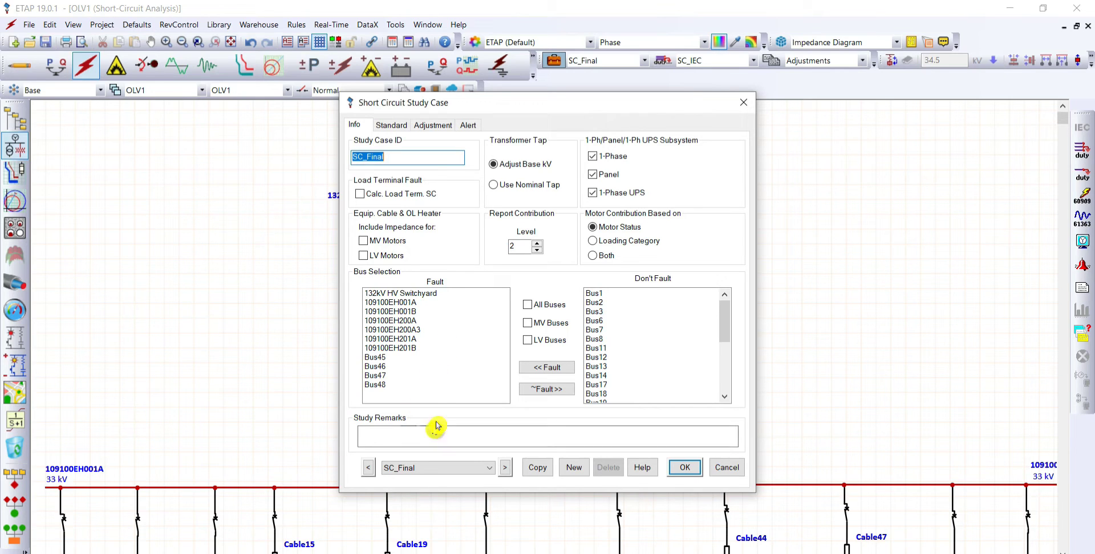
click(682, 465)
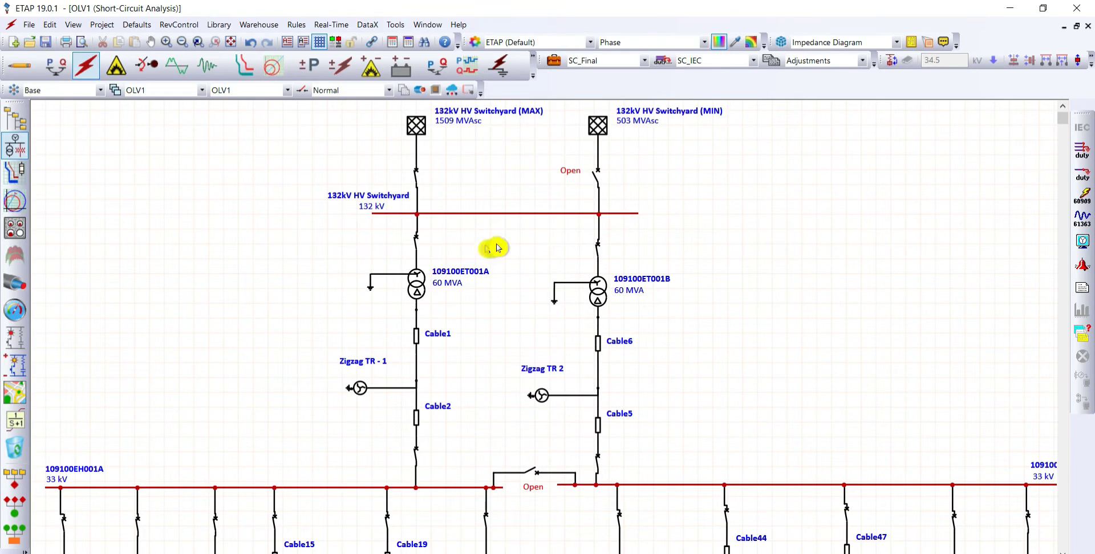
Step: Examine the buses marked as faulted across the one-line diagram, from the 132 kV switchyard down to the 6 kV buses
scroll(477, 421, down, 1)
scroll(477, 421, down, 10)
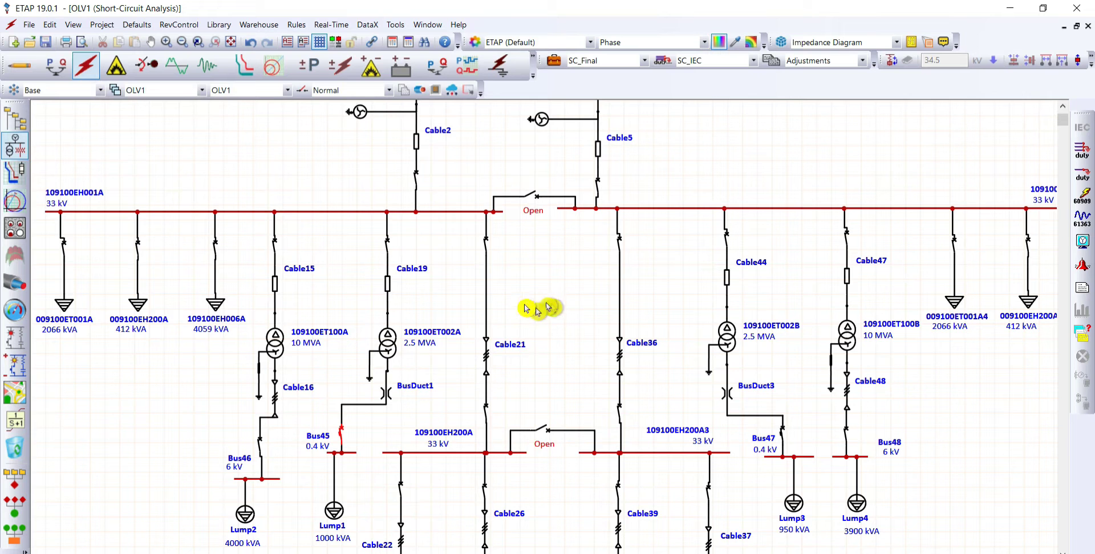
scroll(536, 393, down, 3)
scroll(532, 401, down, 2)
scroll(532, 401, down, 2)
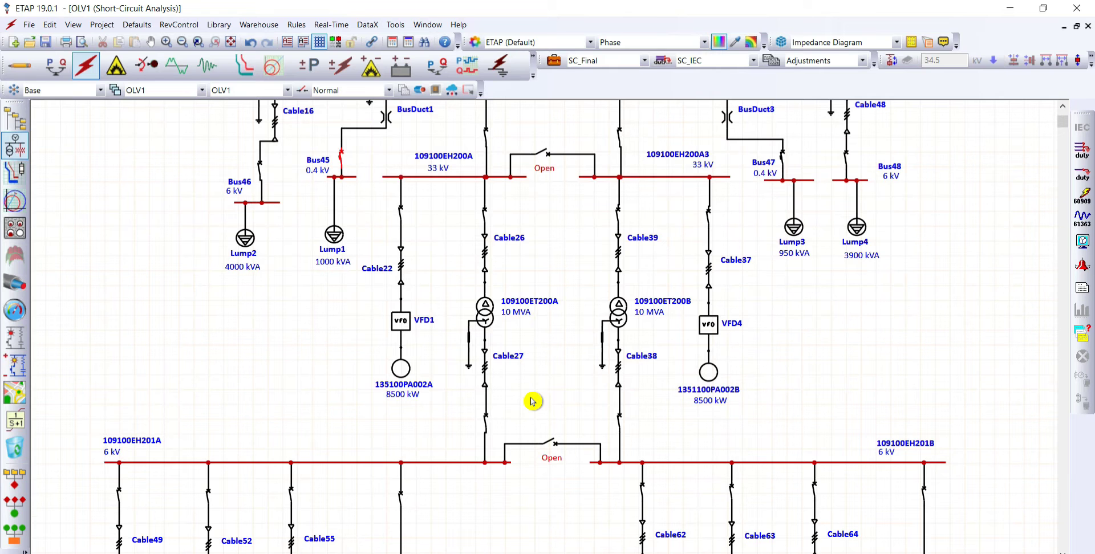
scroll(601, 425, up, 10)
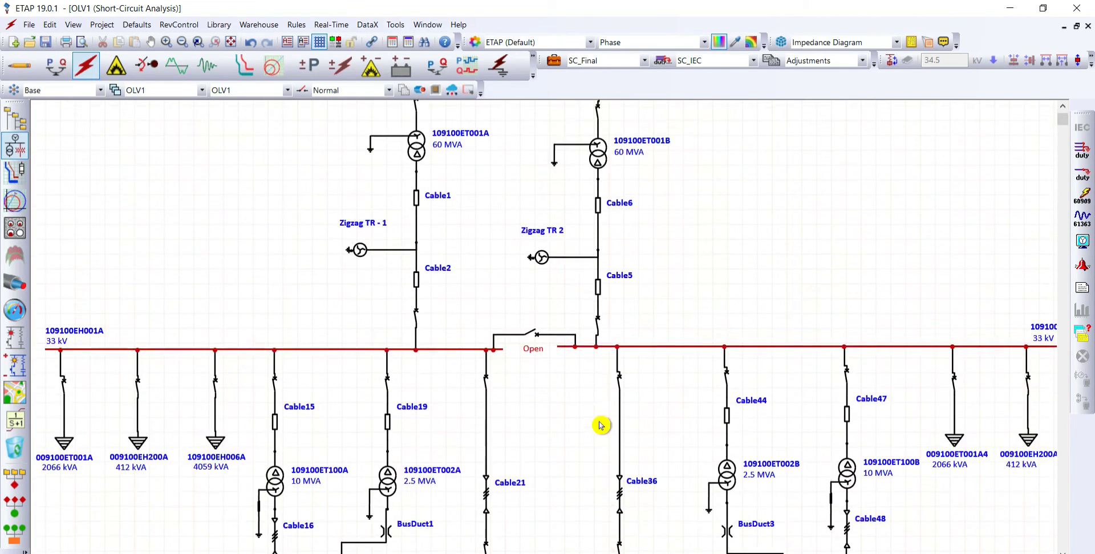
scroll(600, 423, up, 2)
scroll(569, 350, up, 3)
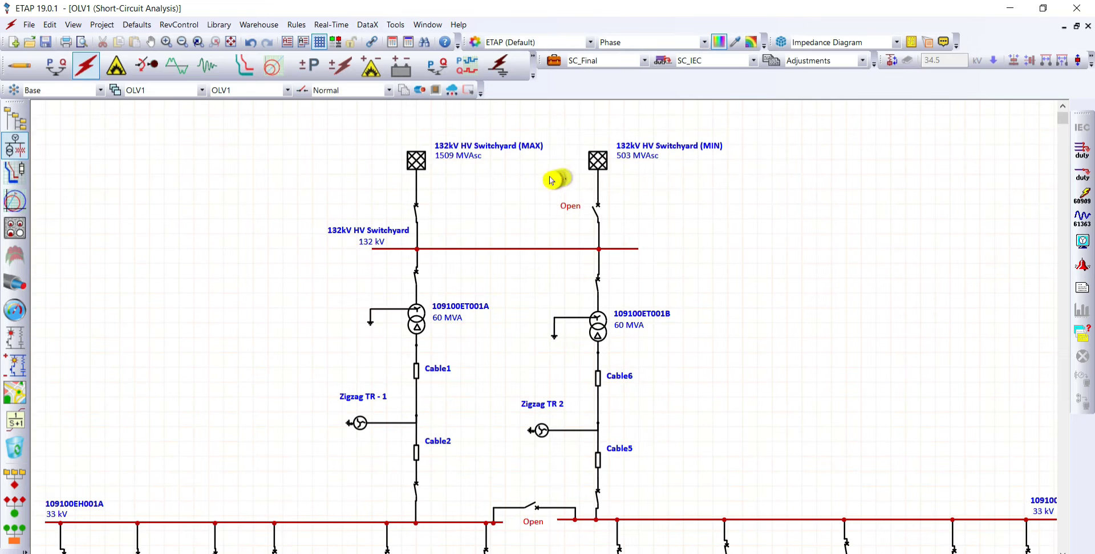
Step: Choose Max. as the SC_Final study case's short-circuit current option, check its alert limits and accept the study case
click(553, 65)
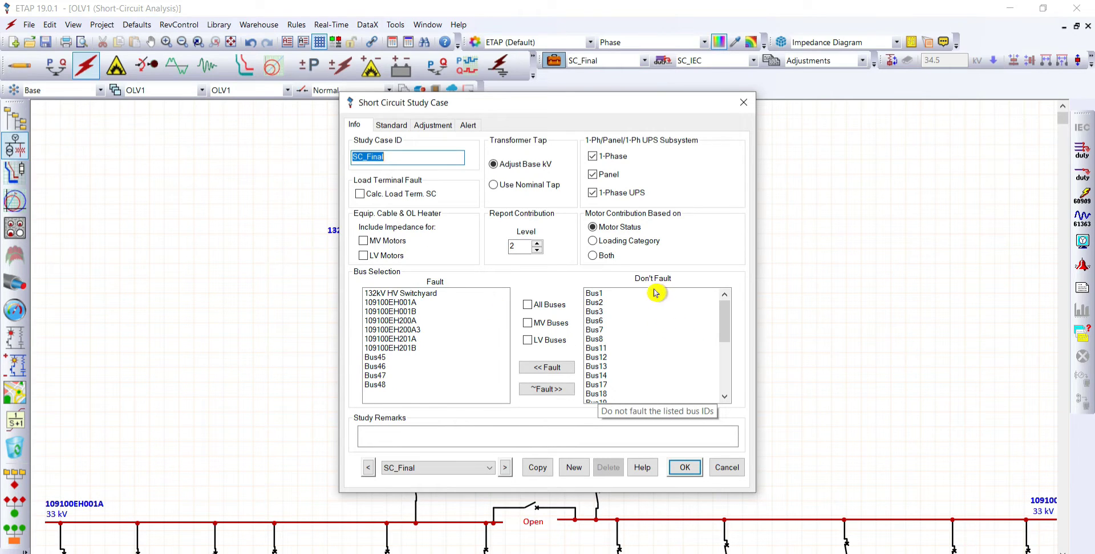
click(391, 130)
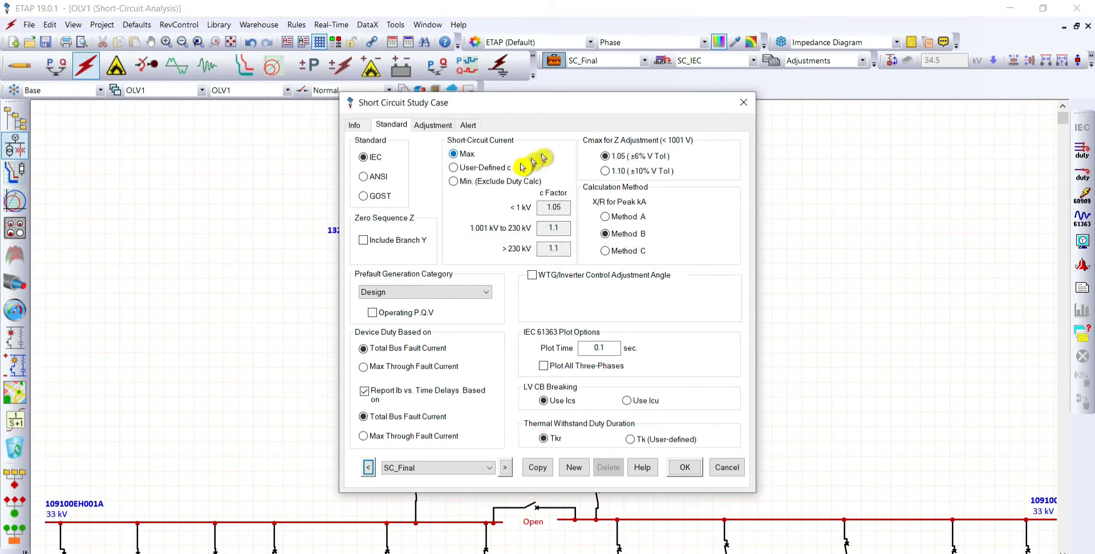
click(454, 169)
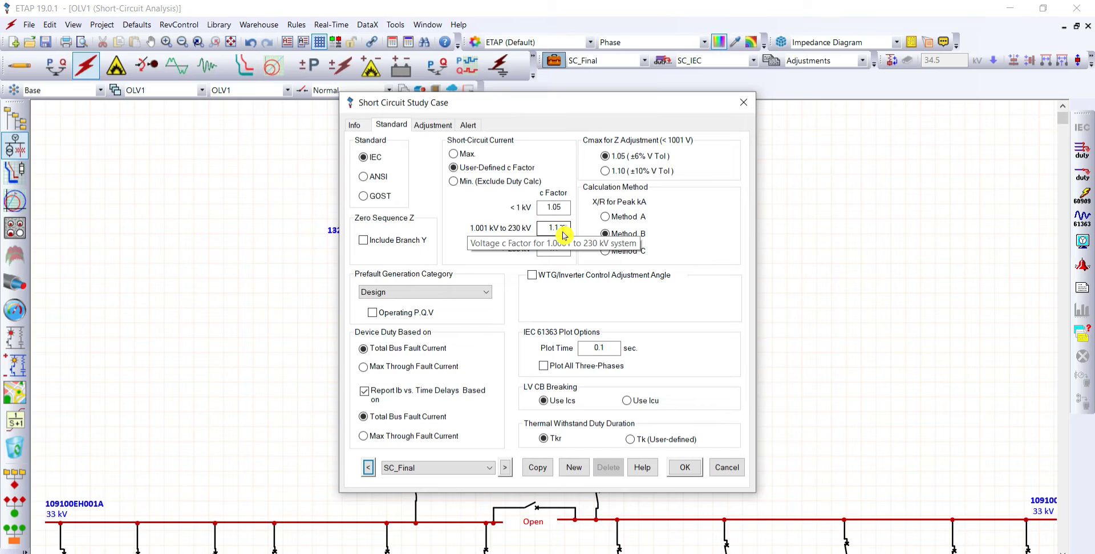
click(465, 154)
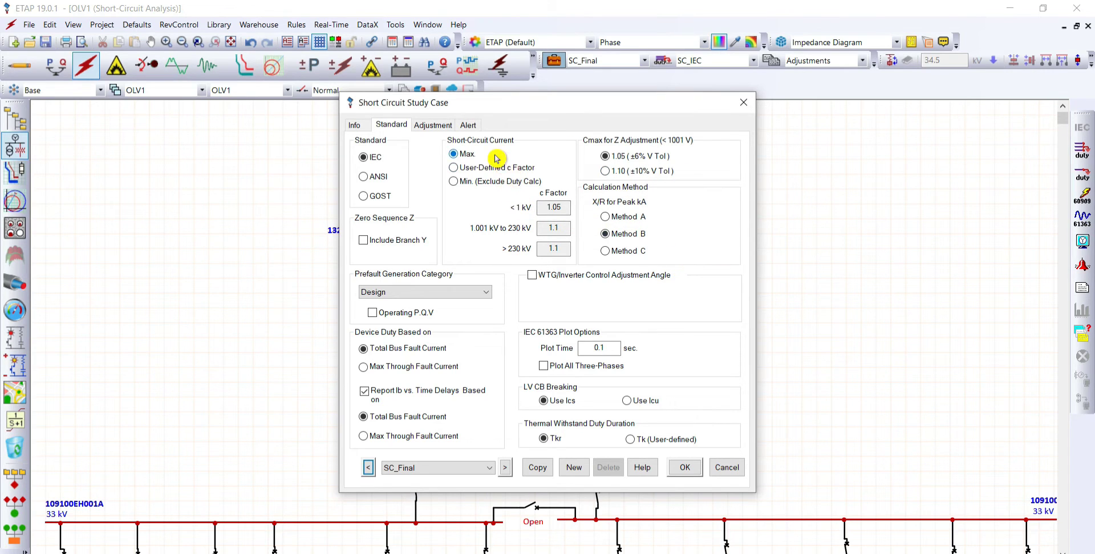
click(469, 127)
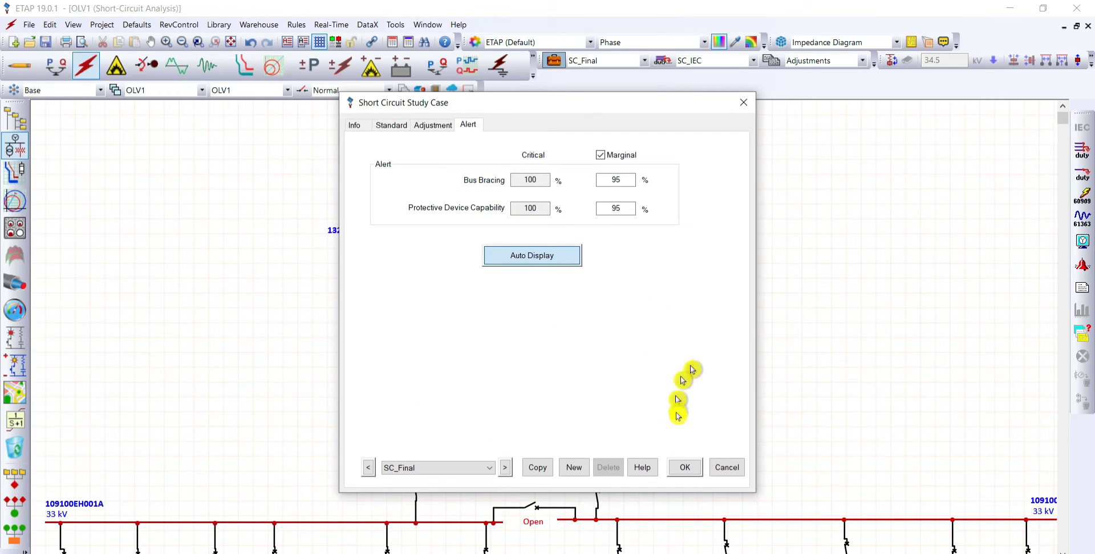
click(683, 466)
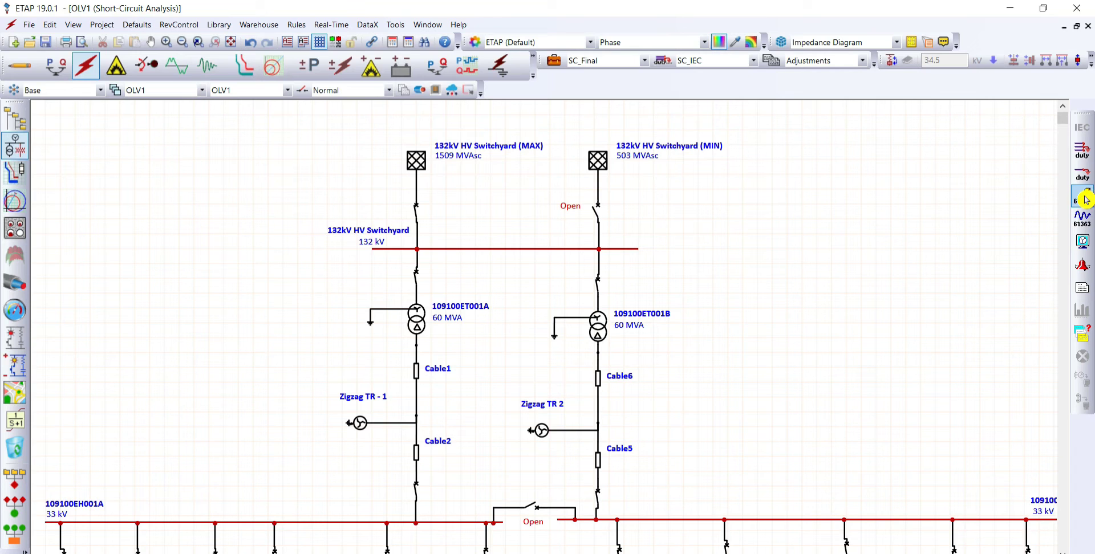
Step: Run the three-phase device duty calculation and, from its error report, set CB62's minimum delay to 0.09
click(1083, 154)
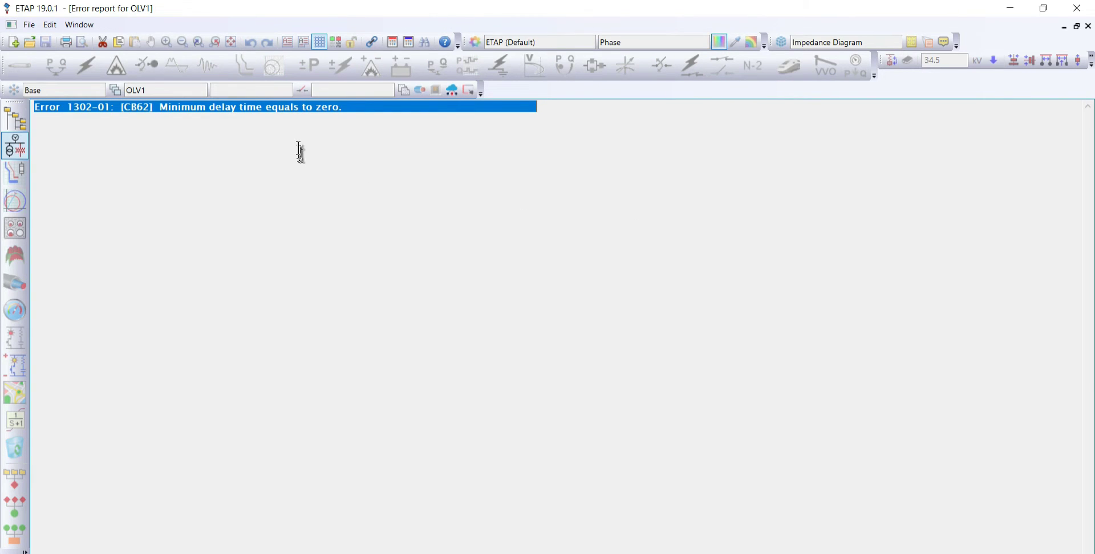
double_click(295, 108)
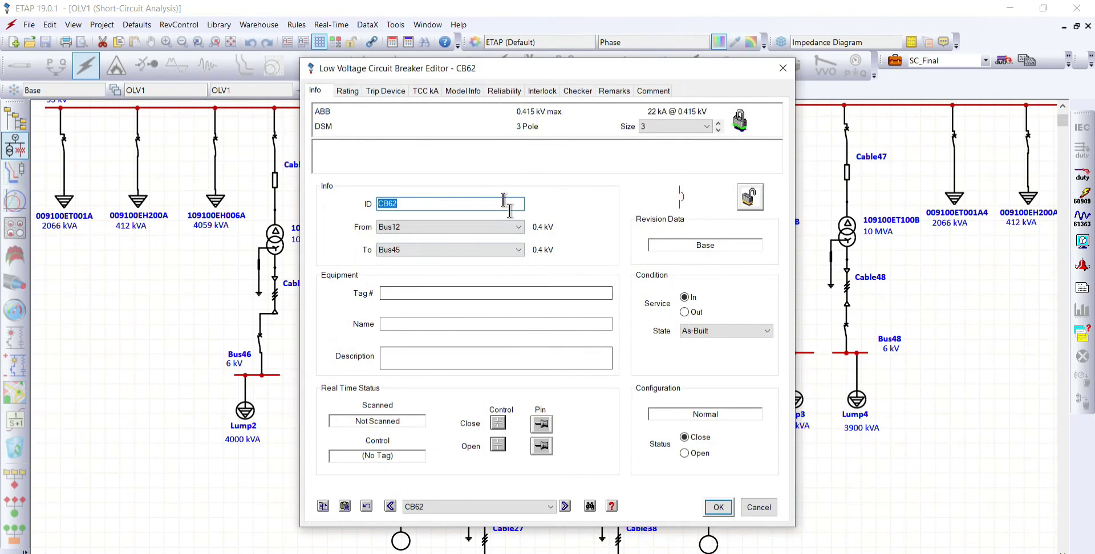
click(358, 97)
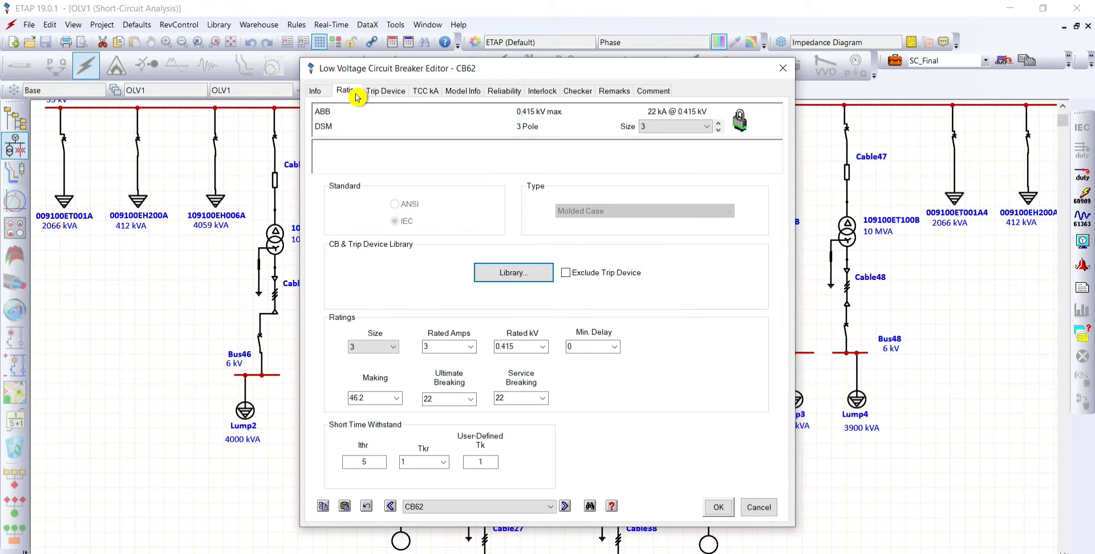
click(616, 346)
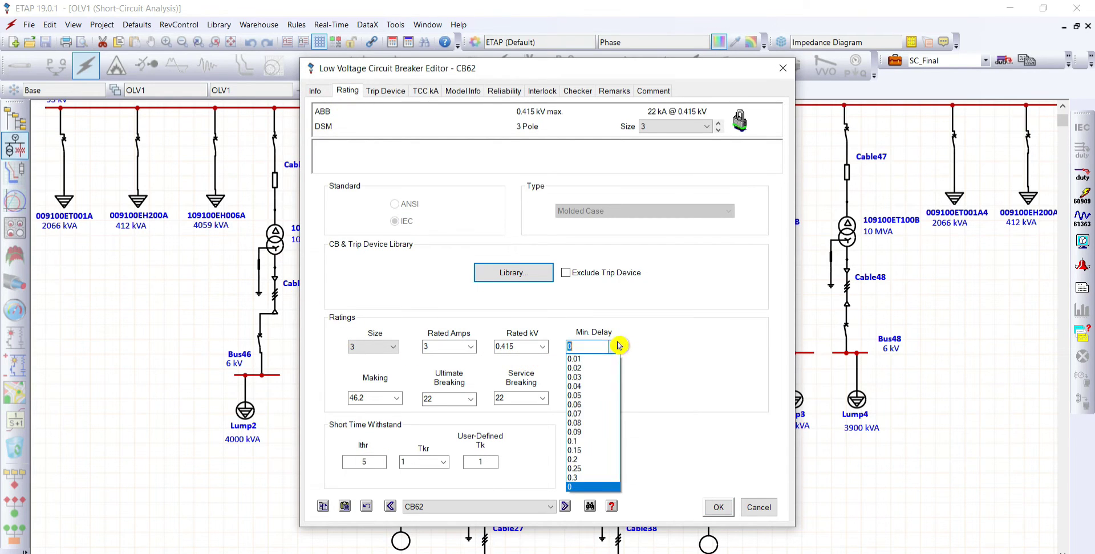
click(596, 432)
click(718, 507)
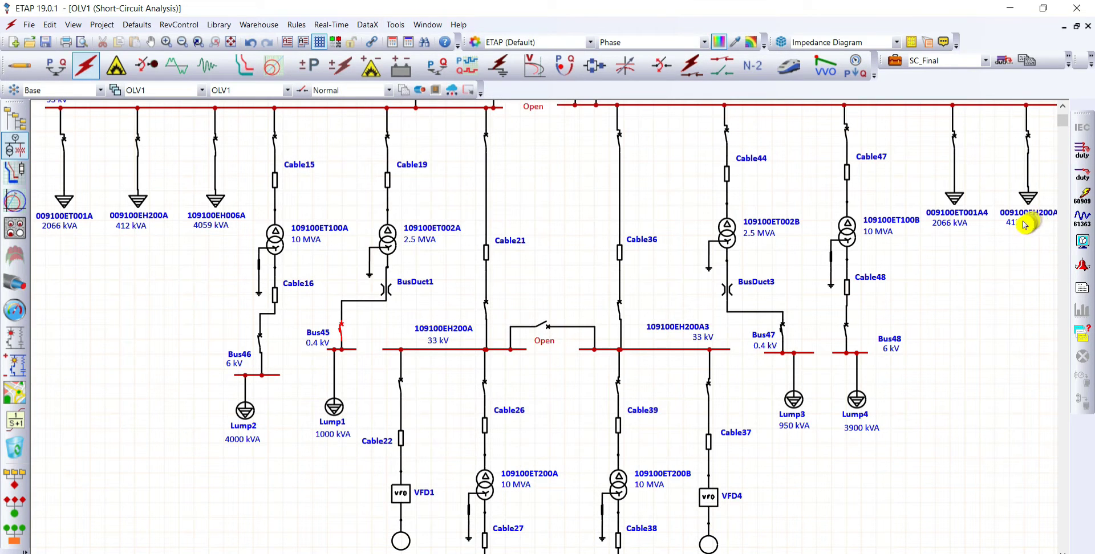
Step: Rerun the three-phase device duty calculation, then undock and enlarge the alert view to show the full list of critical devices
click(1081, 155)
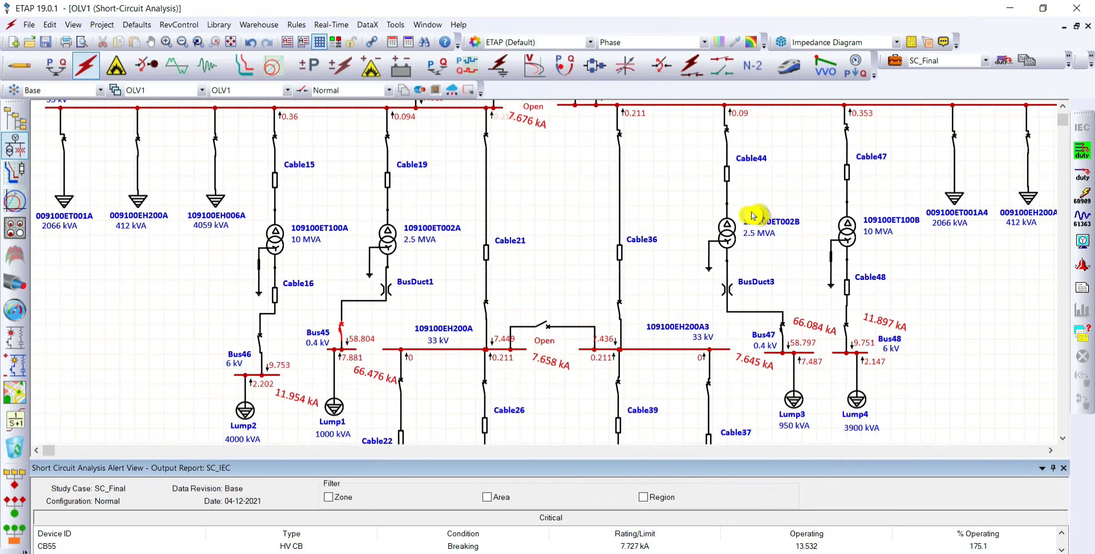
double_click(671, 474)
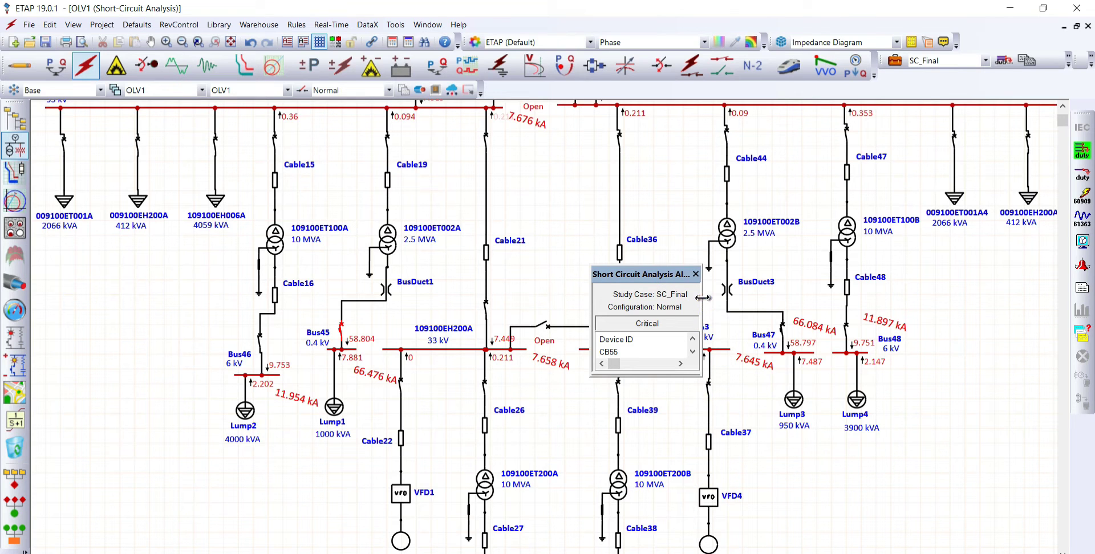
drag(703, 301, 1054, 301)
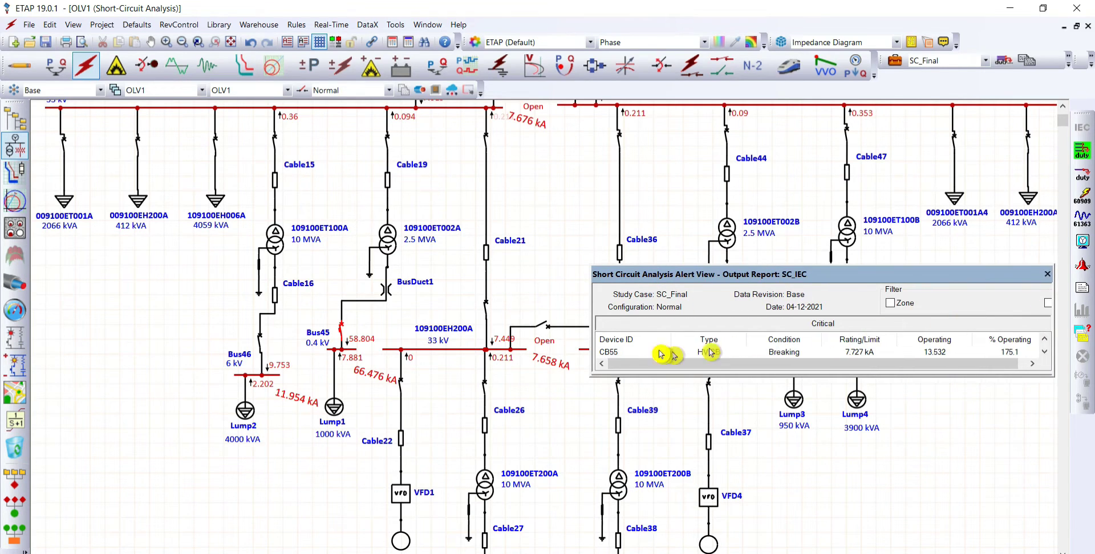
drag(590, 311, 217, 311)
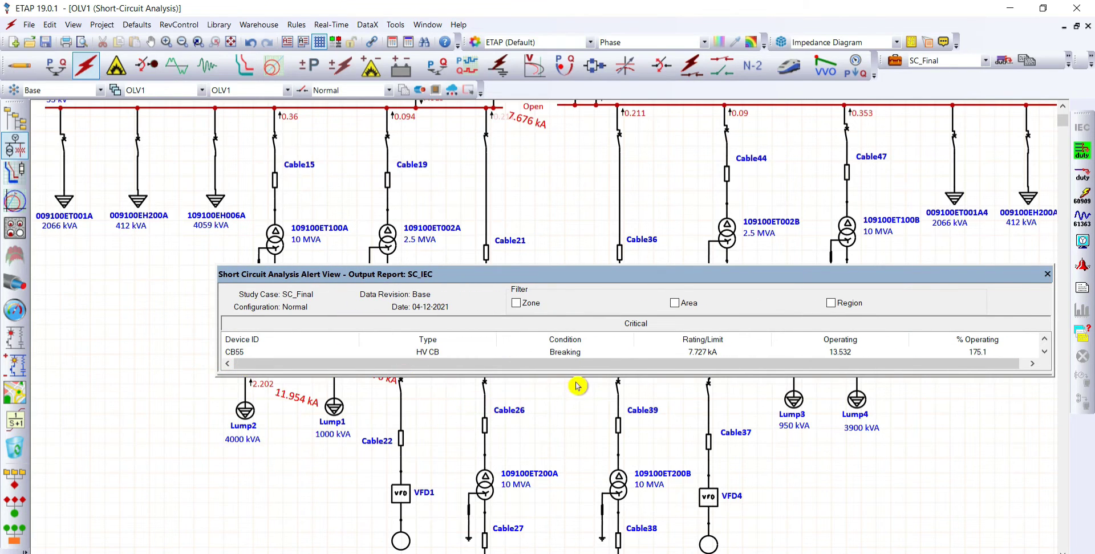
click(626, 369)
drag(604, 376, 576, 516)
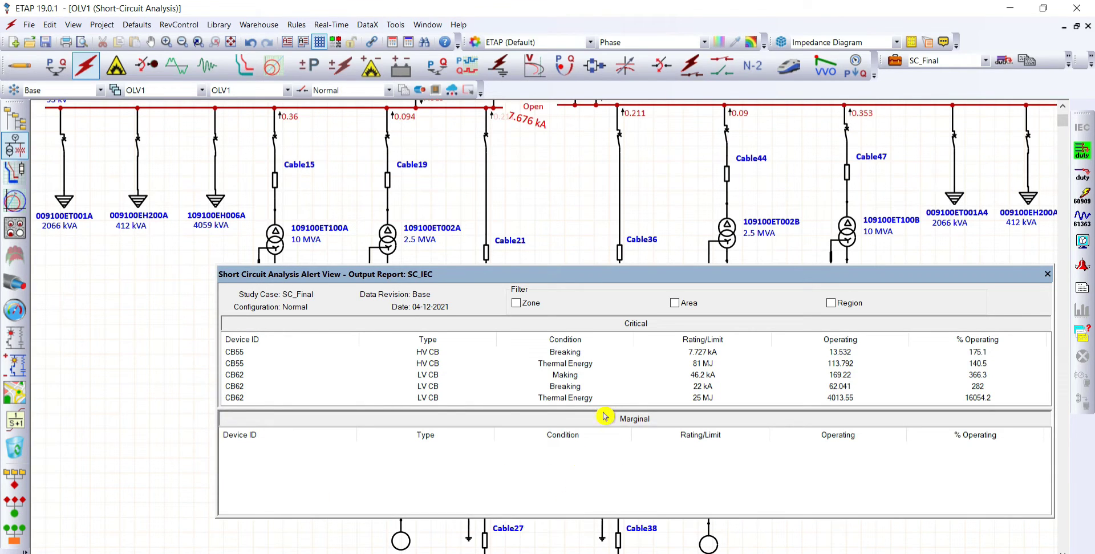
drag(601, 408, 588, 501)
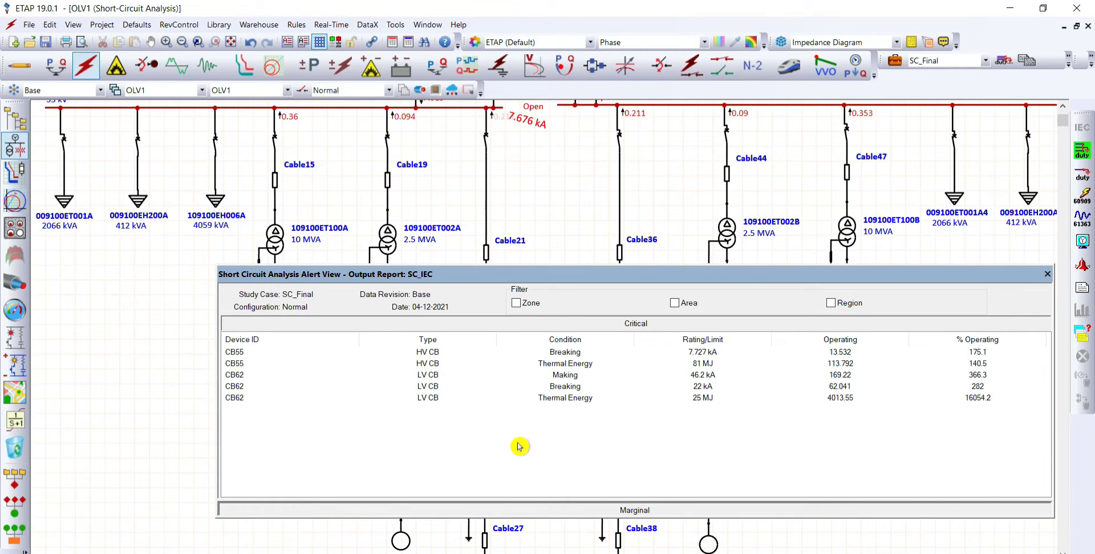
double_click(649, 275)
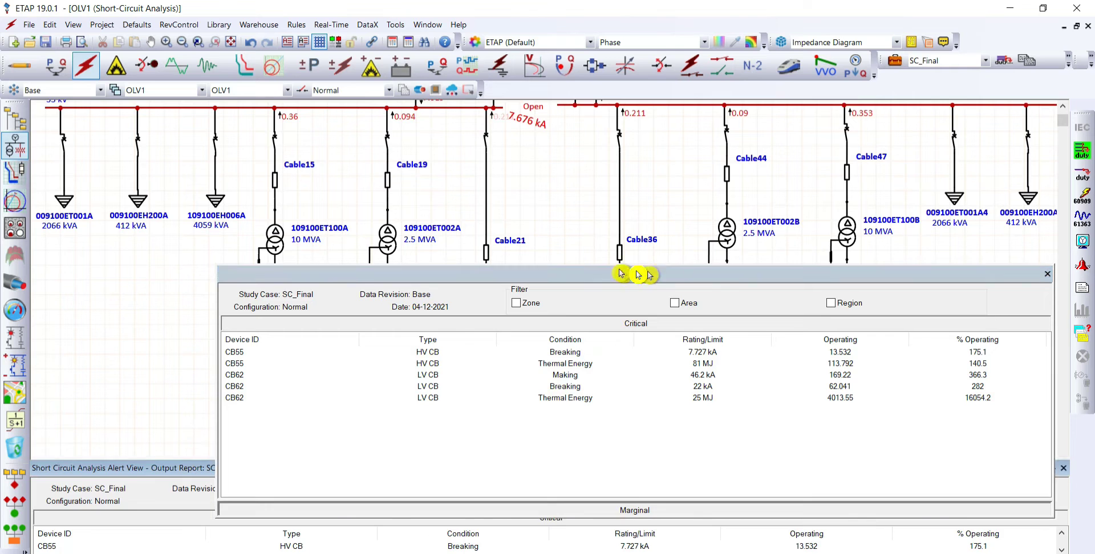
drag(538, 471, 595, 283)
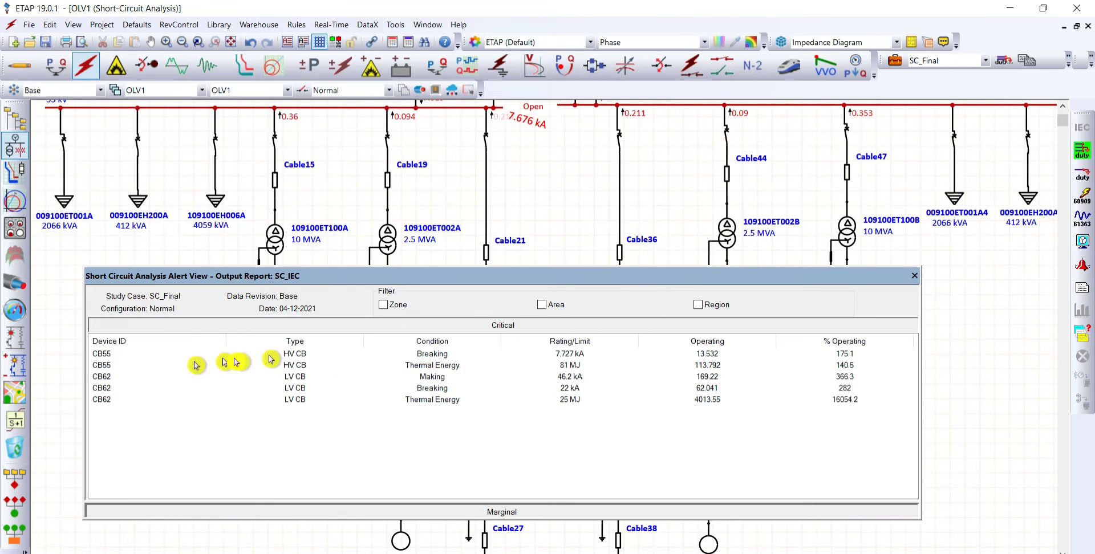
Step: Locate CB55 on the one-line diagram from its critical breaking alert, then close the alert view
click(101, 356)
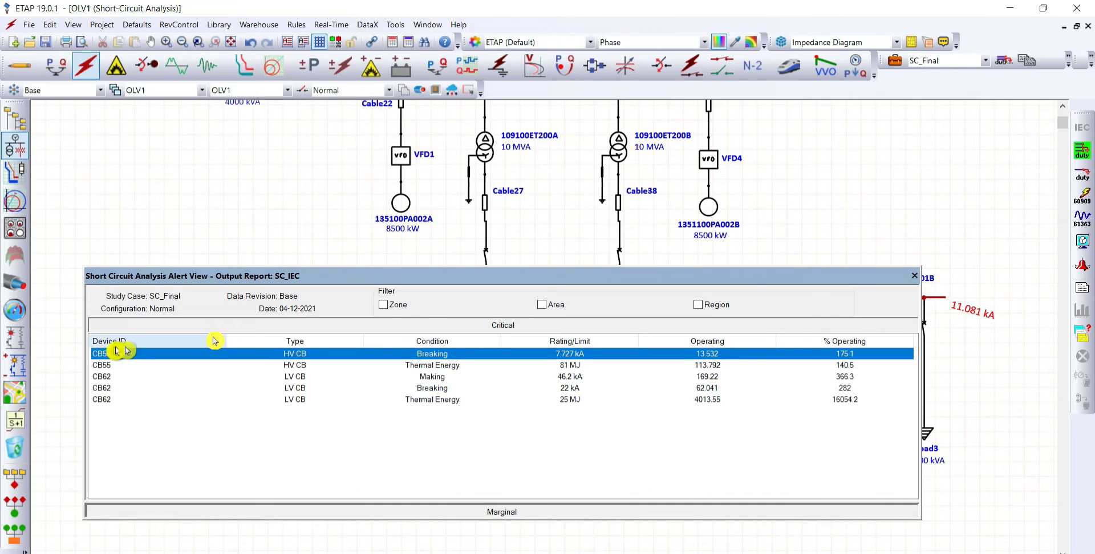
drag(495, 277, 501, 410)
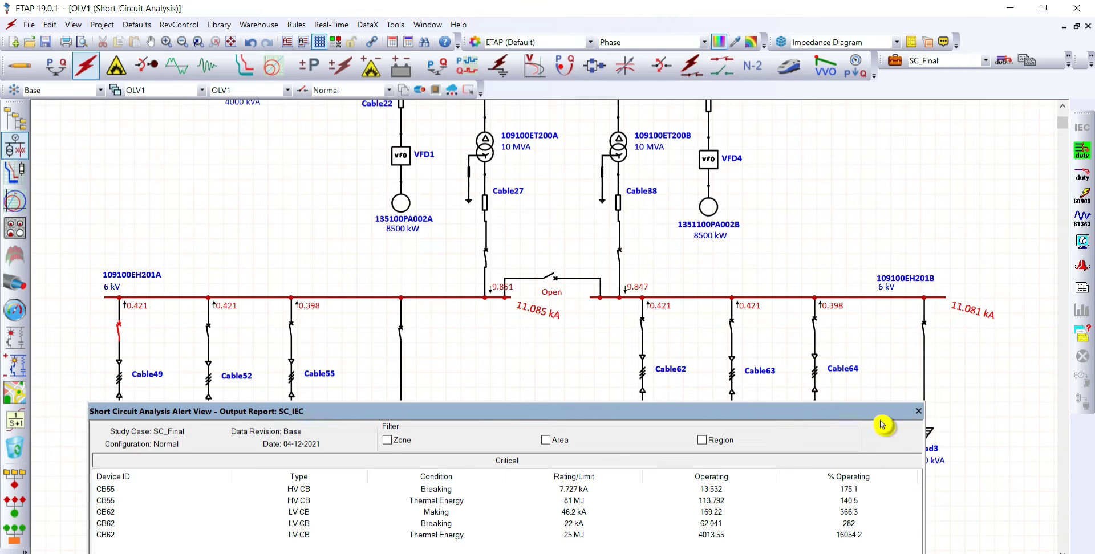
click(918, 410)
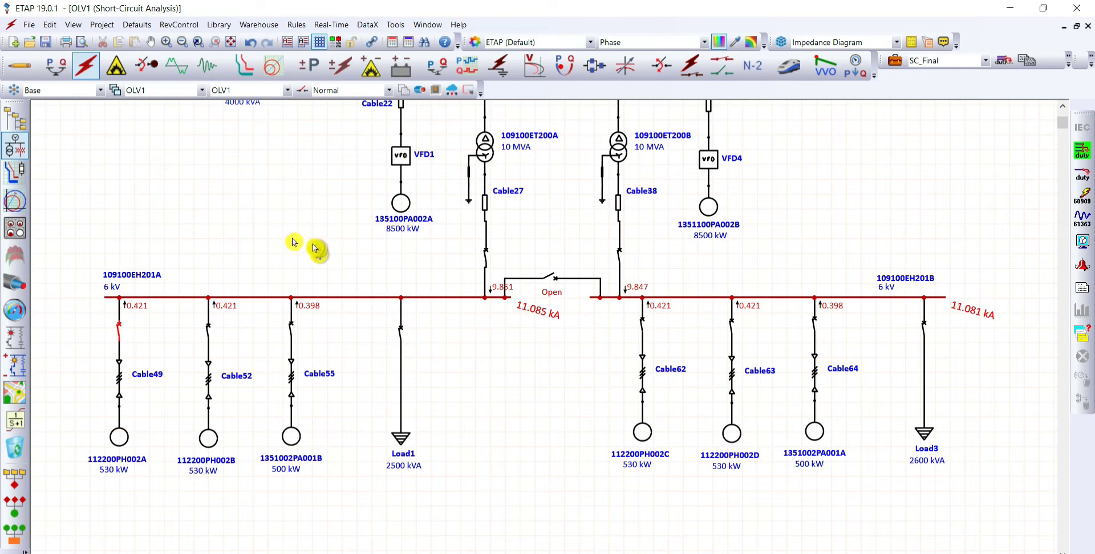
Step: Return to edit mode and set the short-time withstand current Ithr of CB62 above Bus45 to 10 kA
click(19, 69)
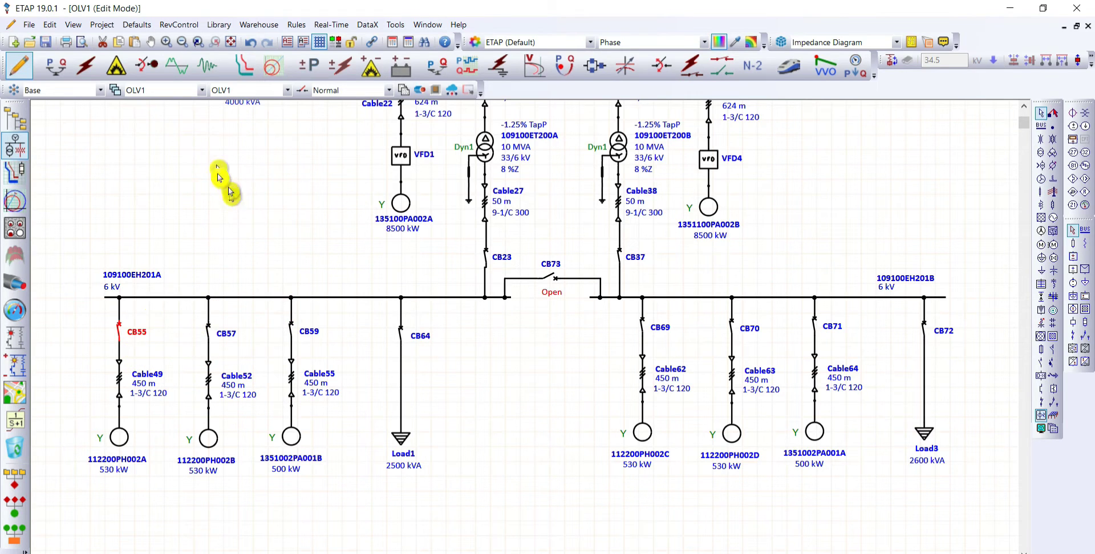
click(150, 42)
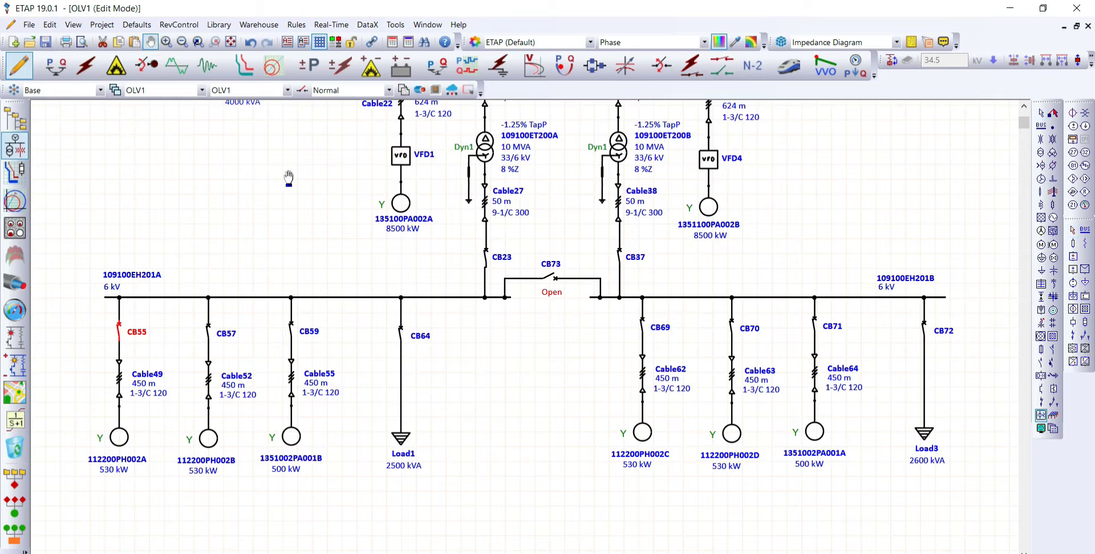
drag(289, 181, 240, 357)
drag(241, 212, 278, 430)
drag(354, 306, 367, 227)
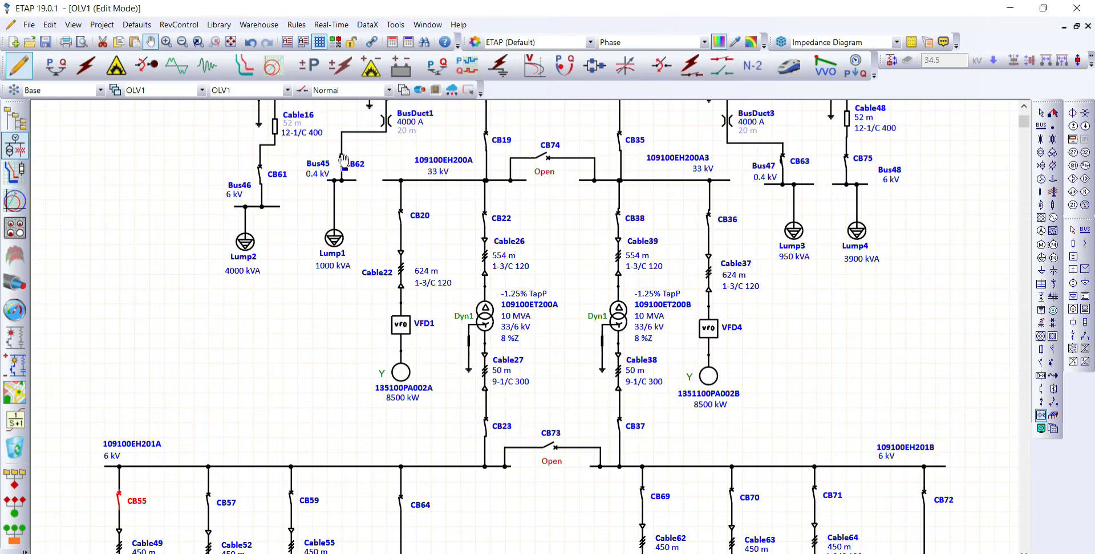
click(343, 162)
double_click(342, 161)
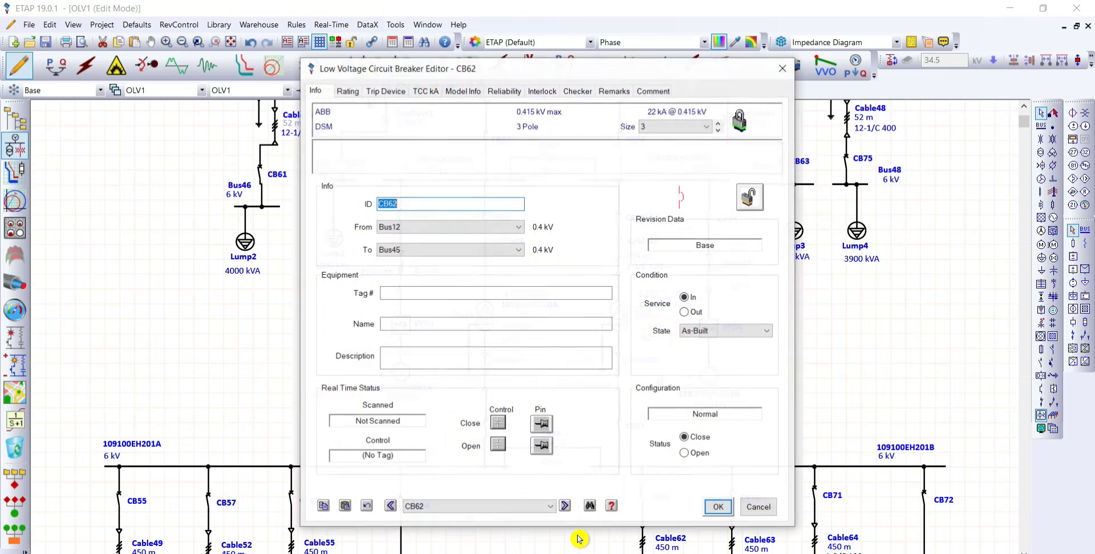
click(348, 91)
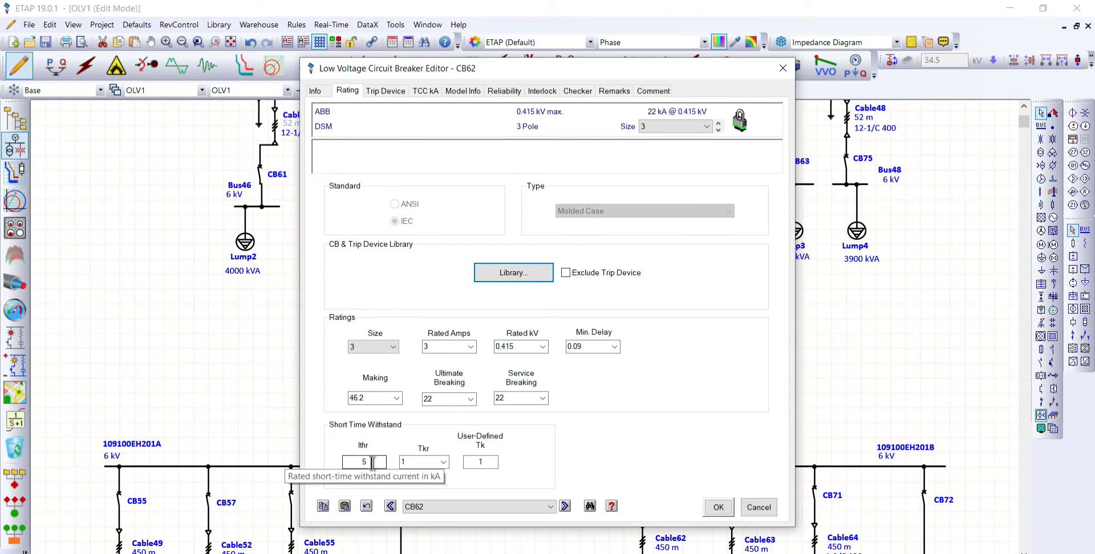
double_click(372, 462)
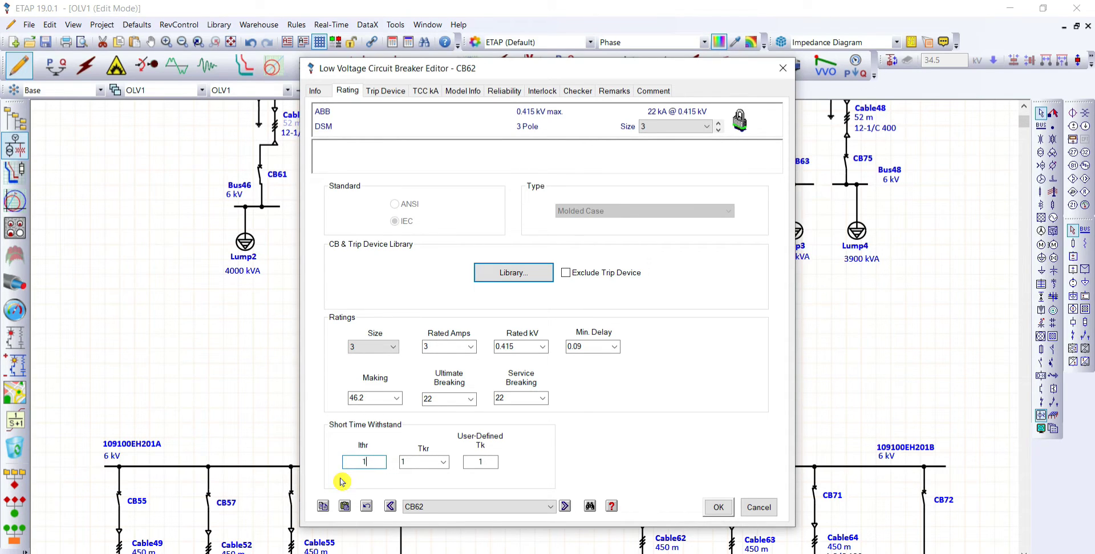
click(591, 429)
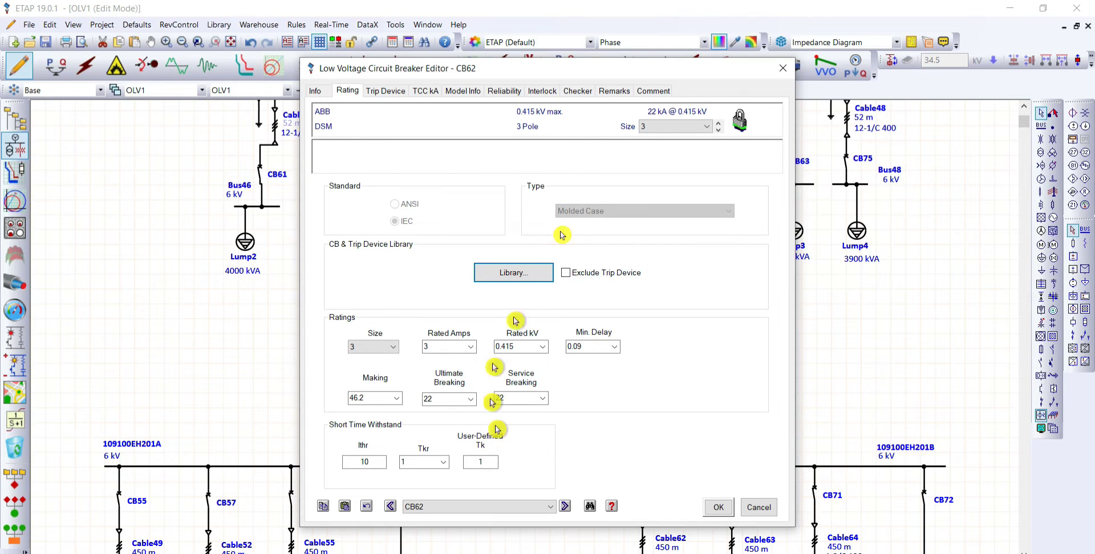
Step: Set CB62's ultimate breaking and service breaking ratings to 100 kA each
drag(519, 73, 437, 84)
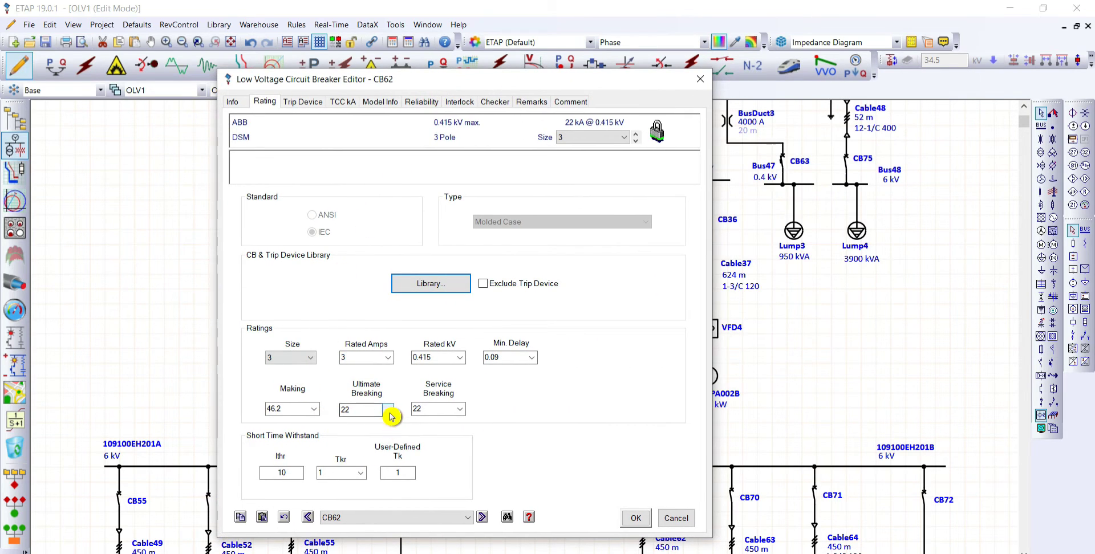
click(391, 414)
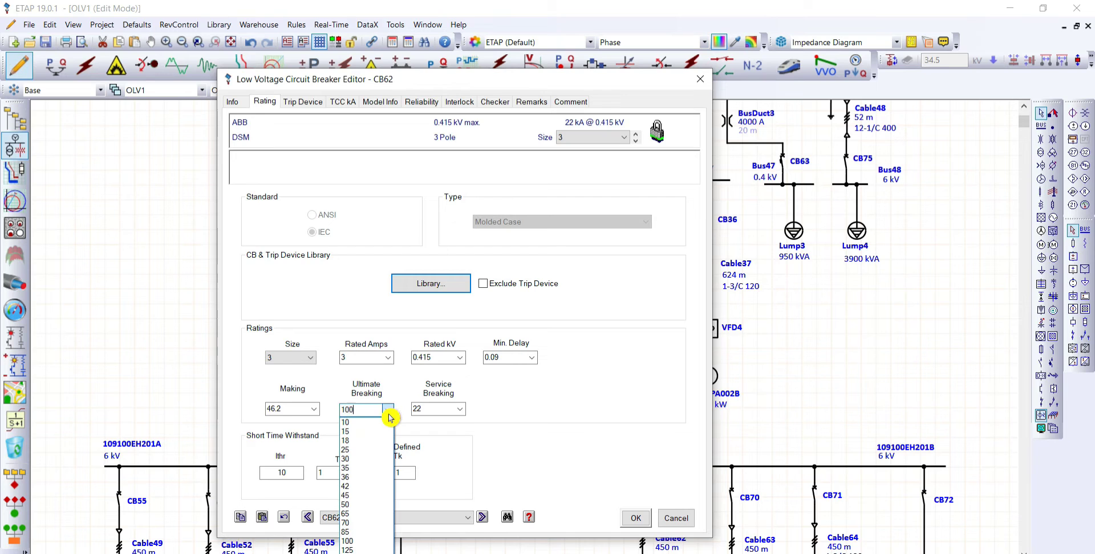
click(459, 415)
click(459, 415)
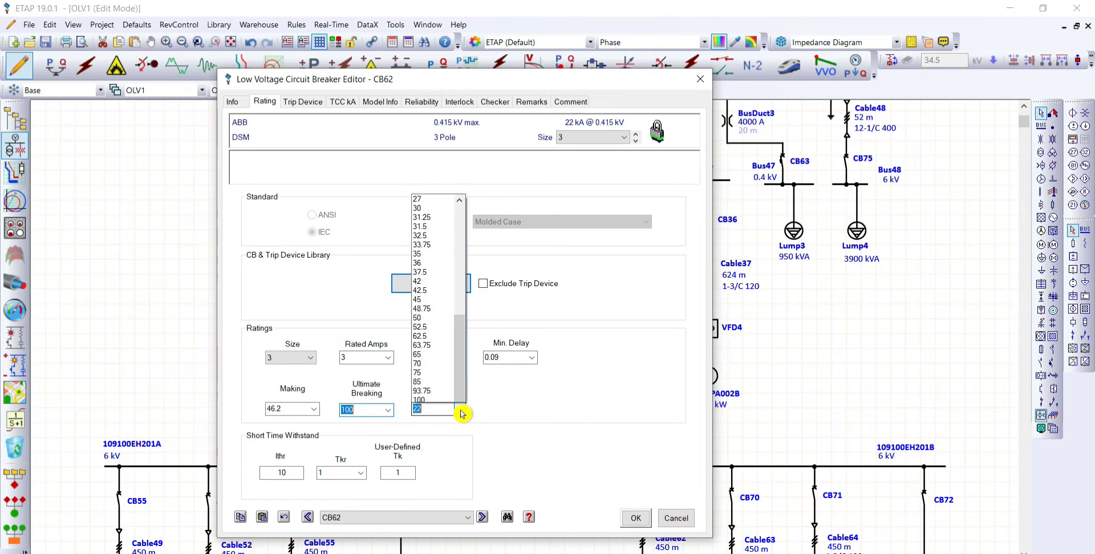
text(1)
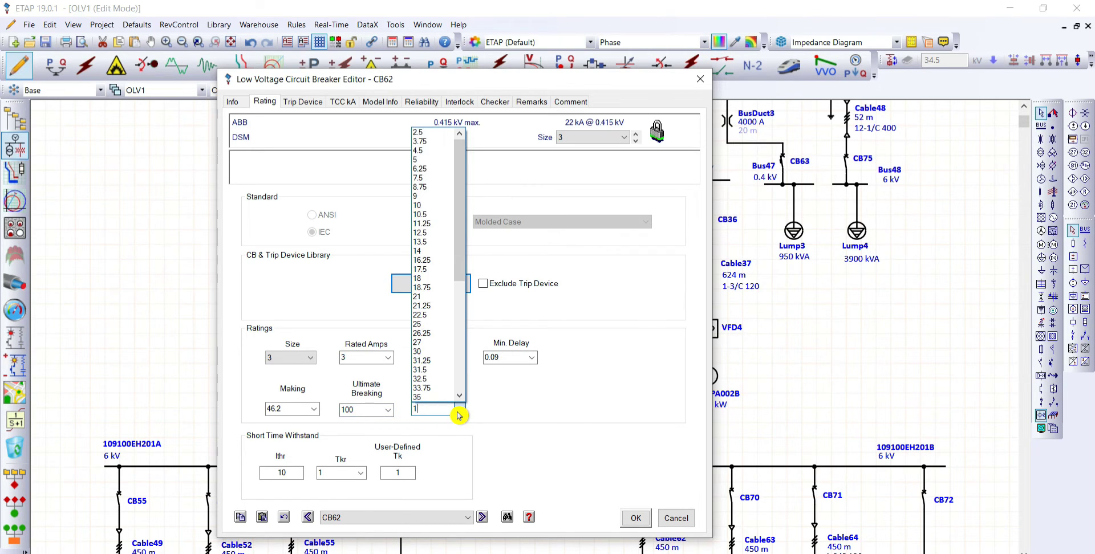
text(00)
click(453, 447)
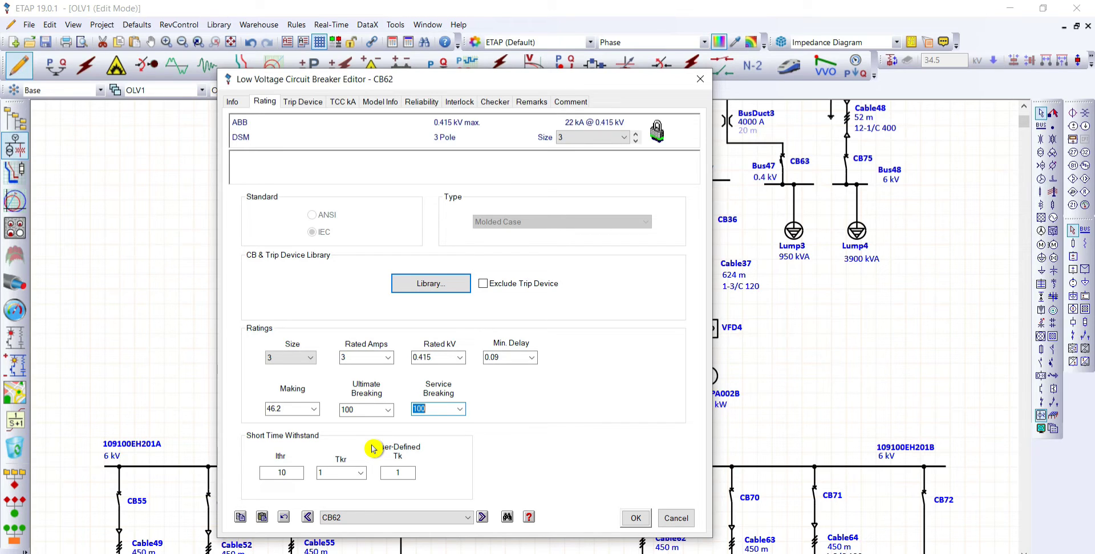
Step: Set CB62's making rating to 220 kA and accept the breaker's changes
click(313, 410)
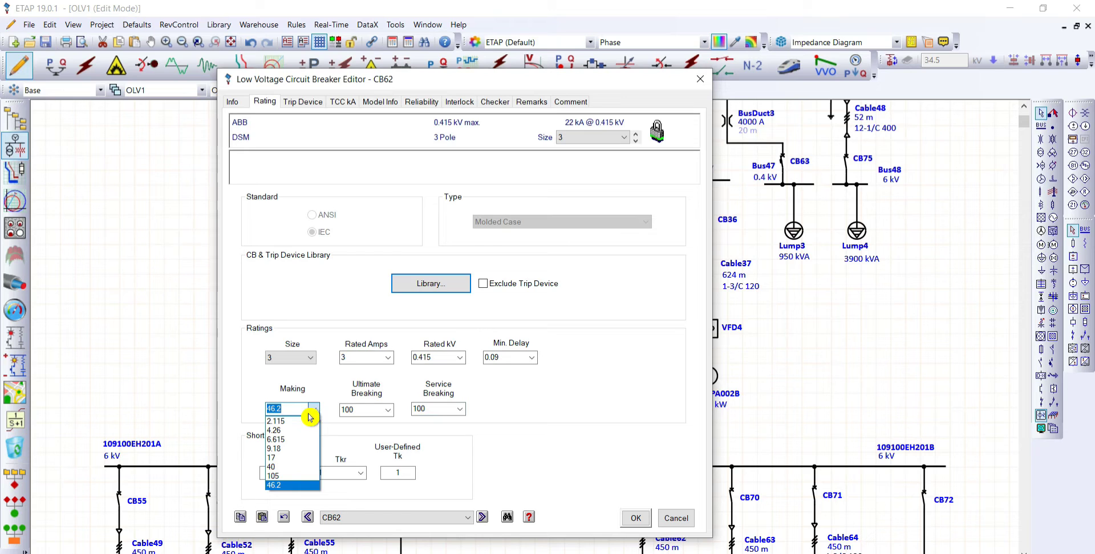
text(220)
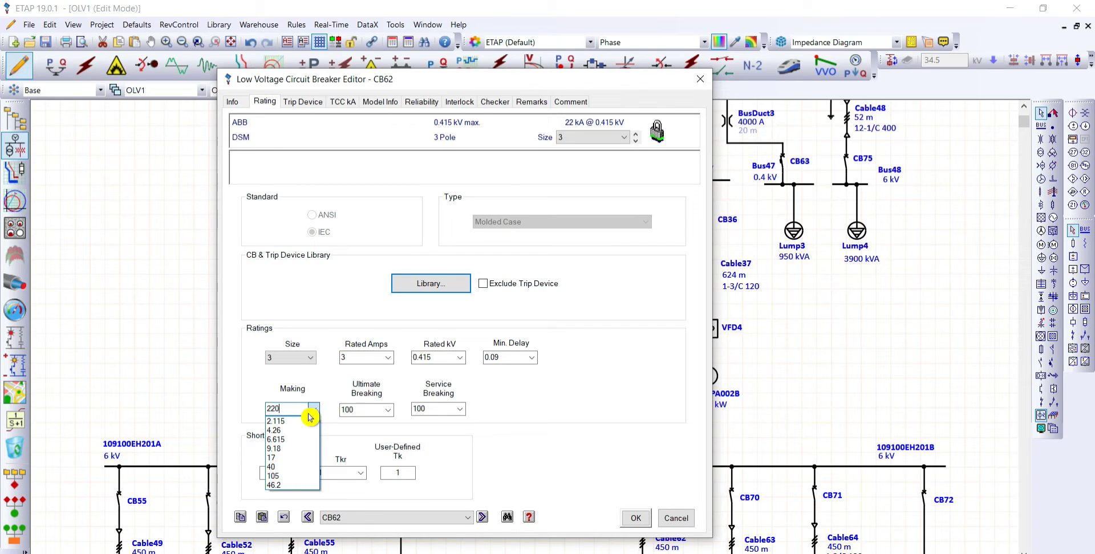
click(513, 447)
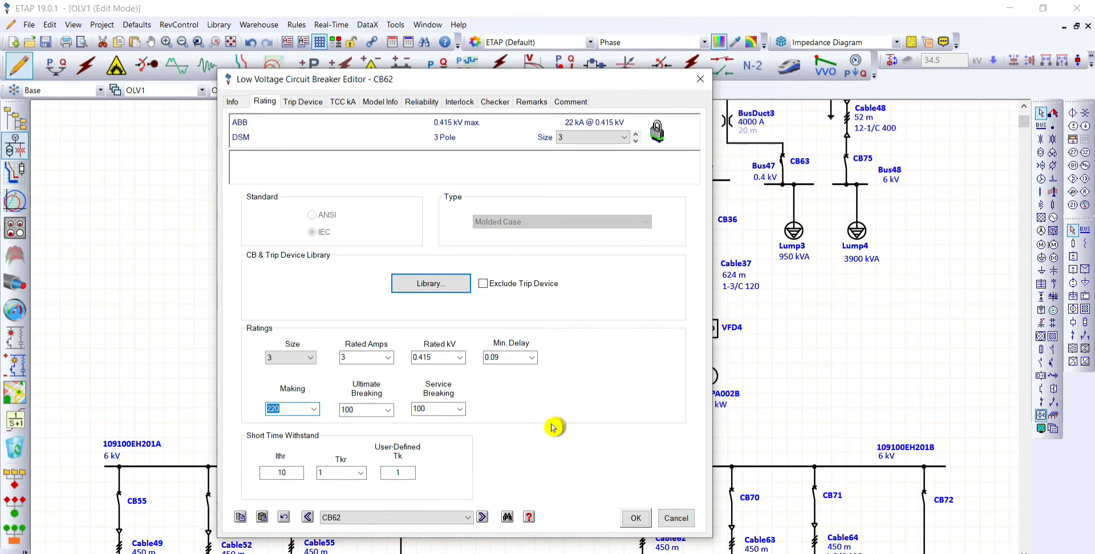
click(633, 518)
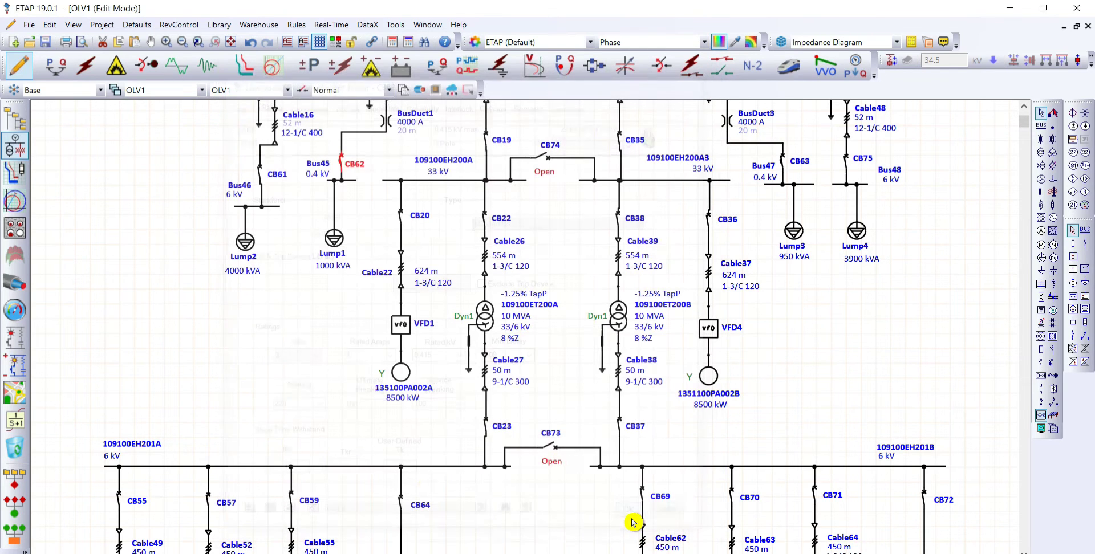
Step: Set the breaking rating of CB55 on the 6 kV bus 109100EH201A to 16 kA and accept it
scroll(294, 373, down, 3)
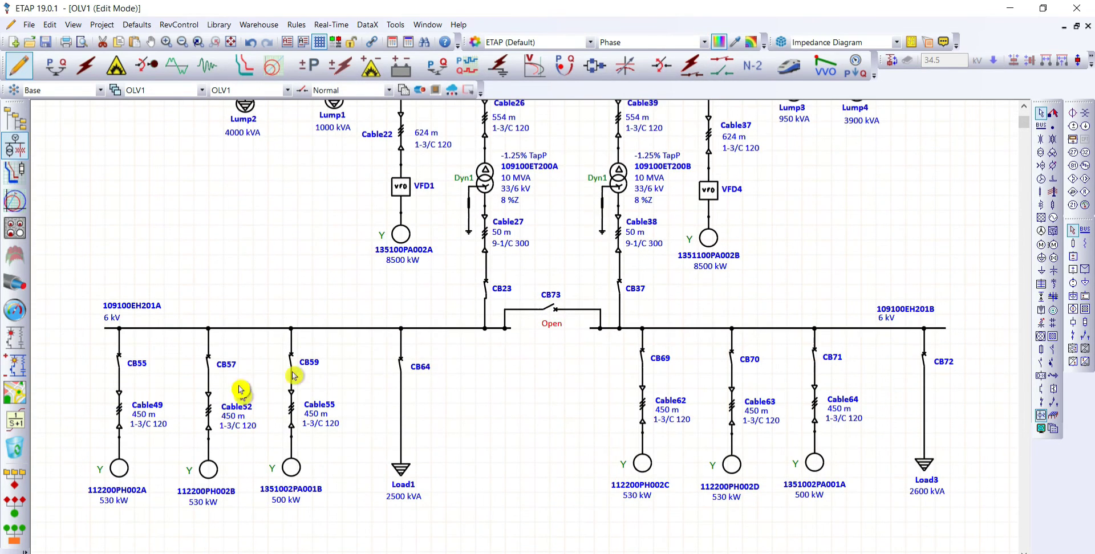
double_click(119, 364)
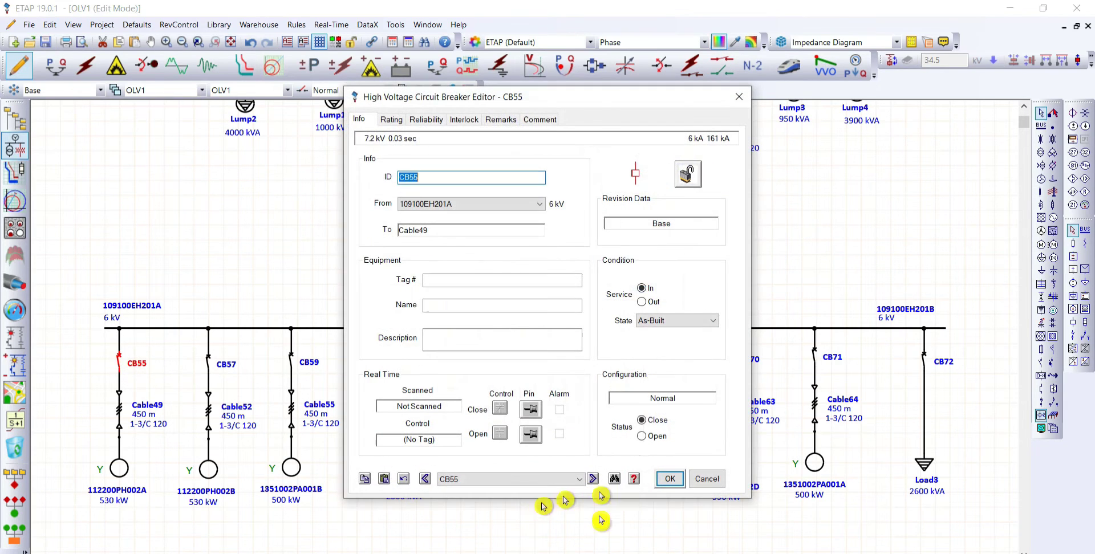
click(394, 120)
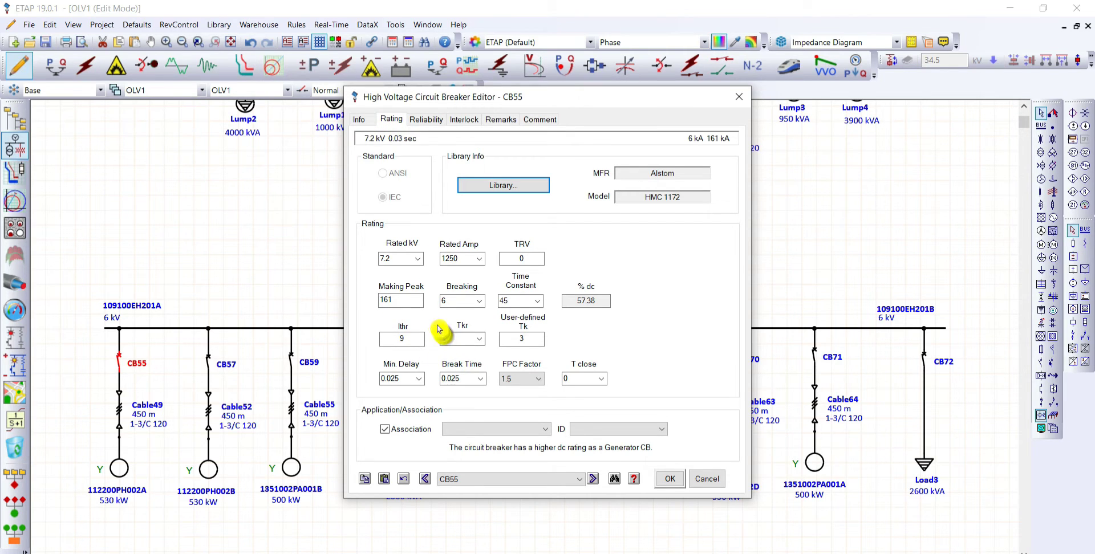
click(480, 301)
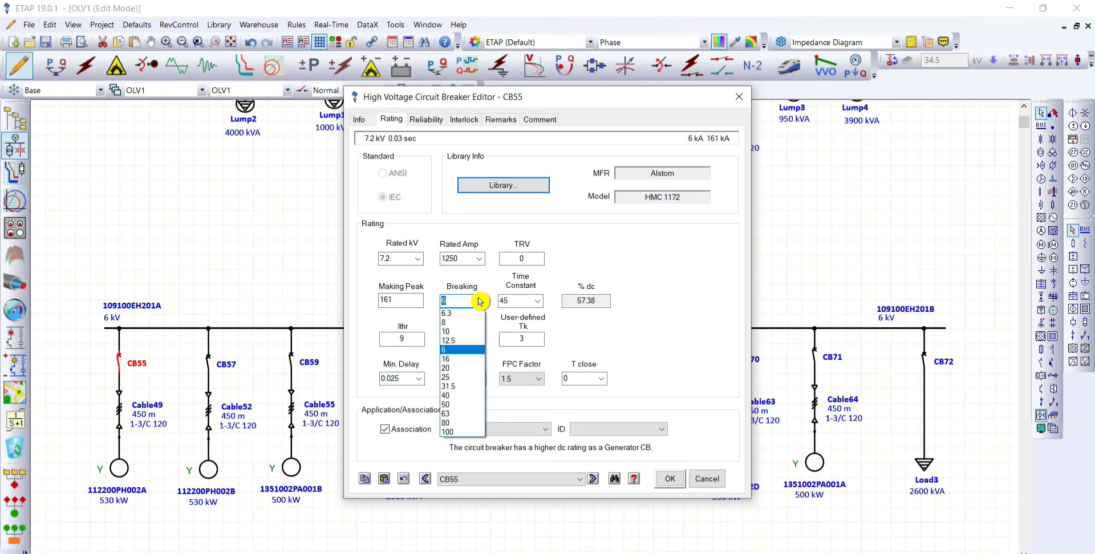
click(472, 359)
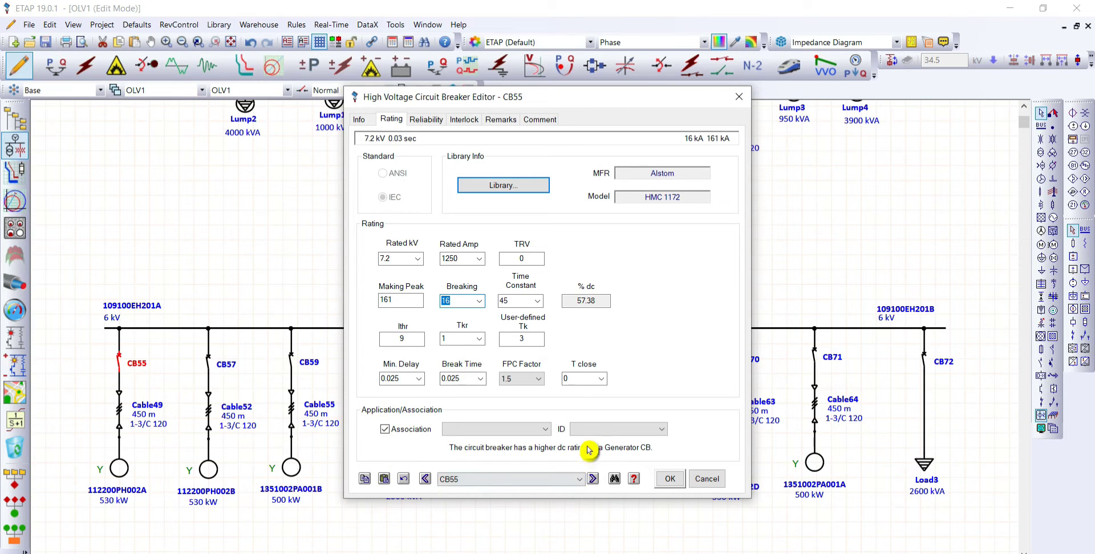
click(670, 481)
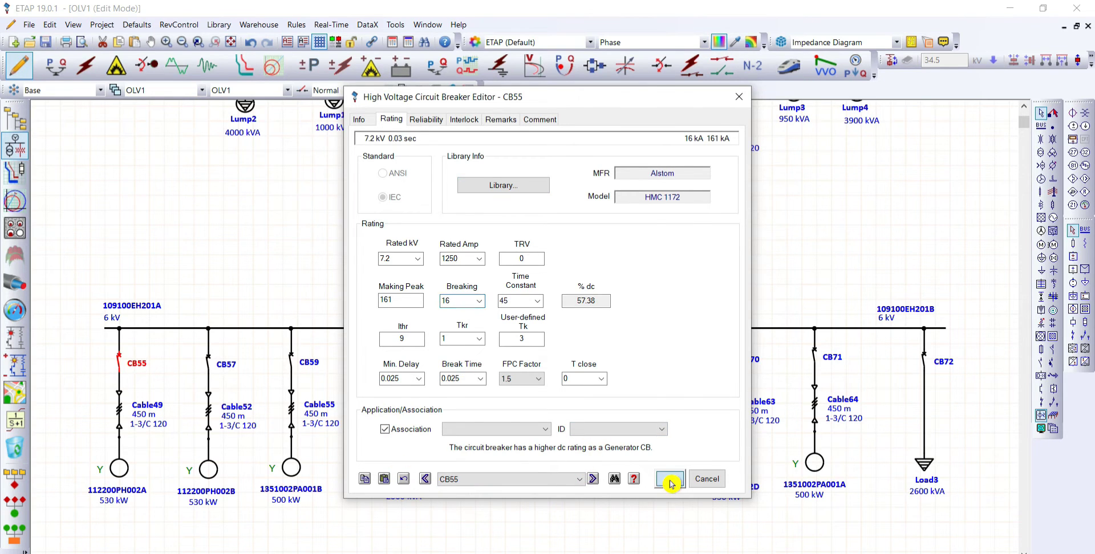
Step: Switch back to short-circuit analysis and rerun the three-phase device duty calculation for SC_Final
scroll(707, 340, up, 5)
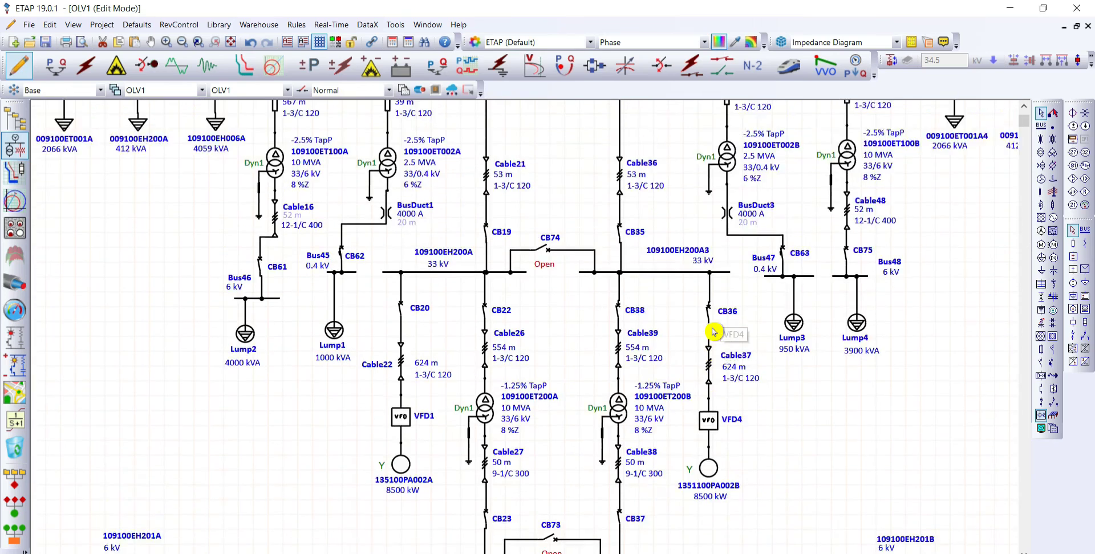
scroll(713, 331, up, 5)
scroll(701, 268, up, 4)
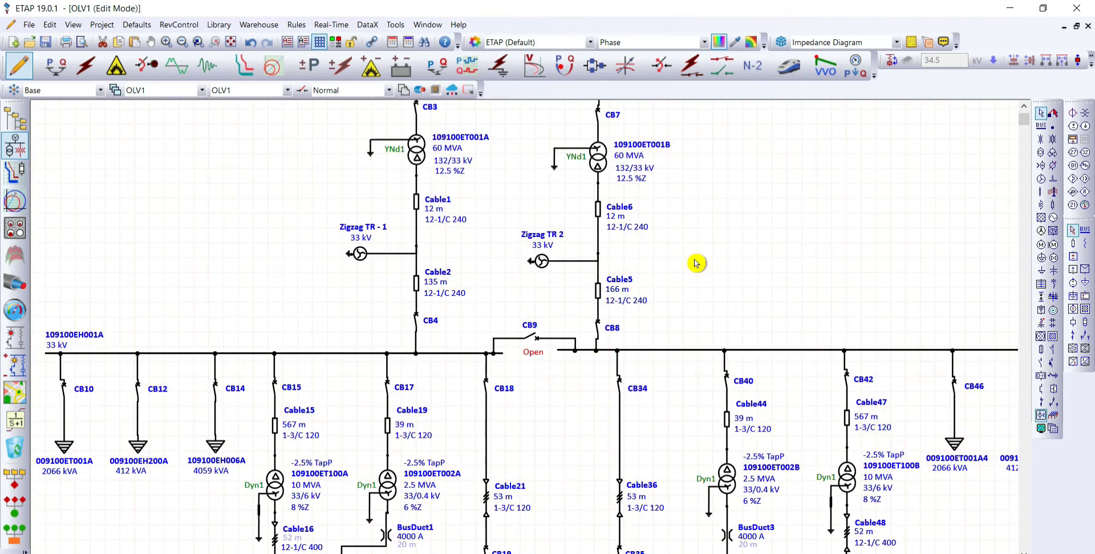
scroll(696, 263, up, 4)
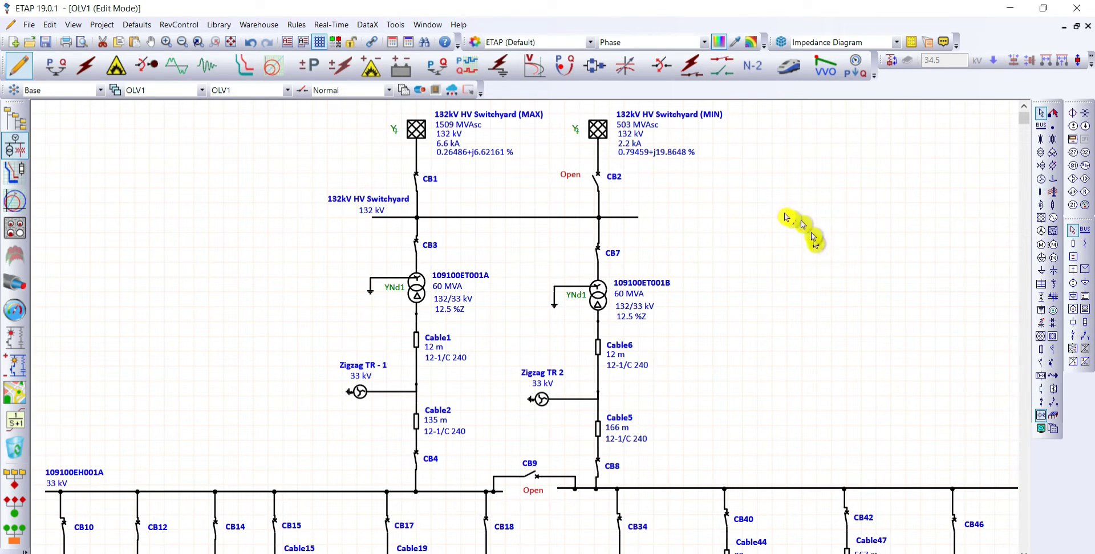
click(86, 71)
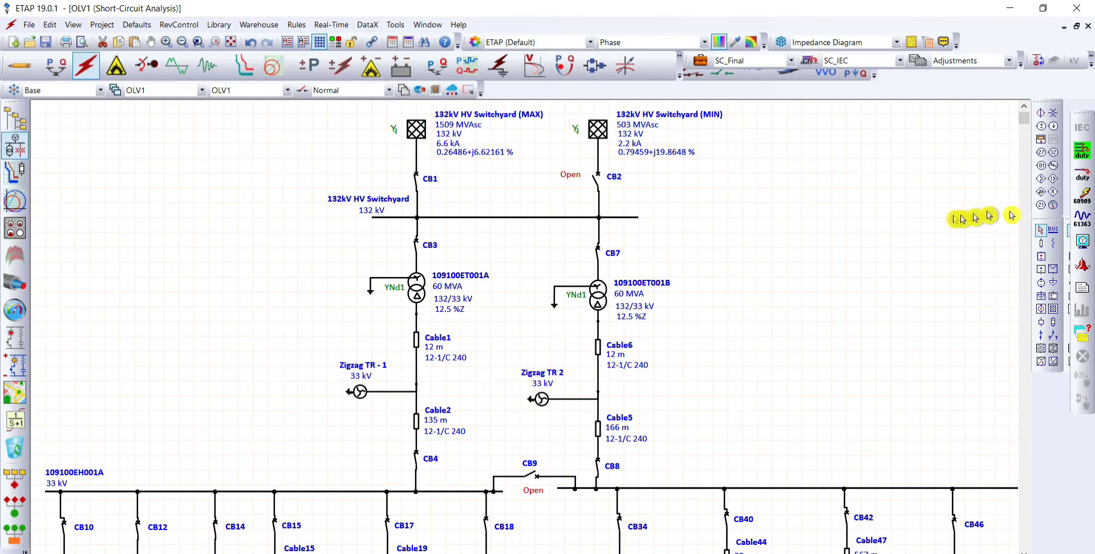
click(1082, 157)
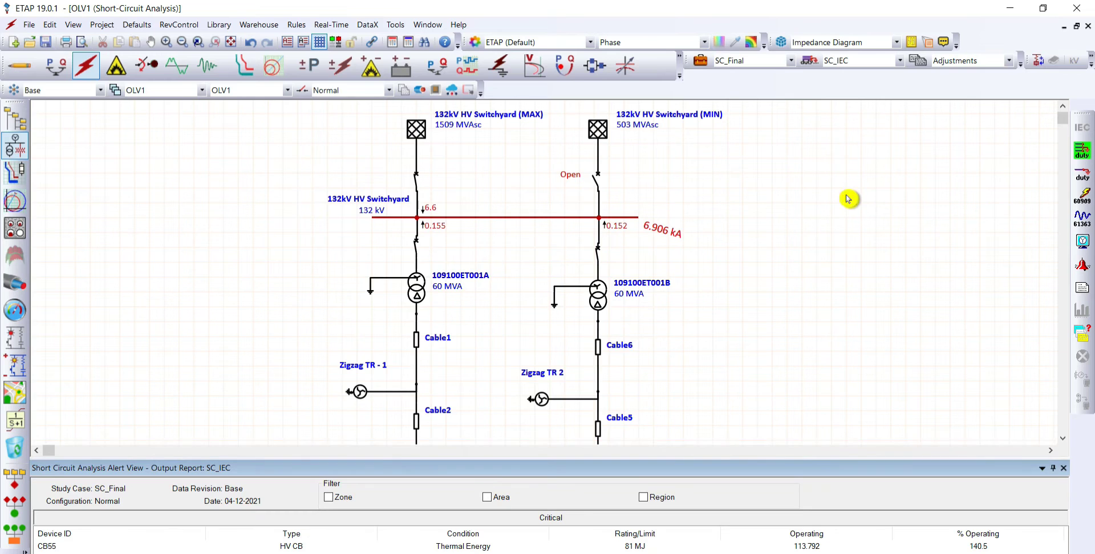
Step: Undock and enlarge the alert view to review its critical and marginal device lists, then close it
double_click(684, 469)
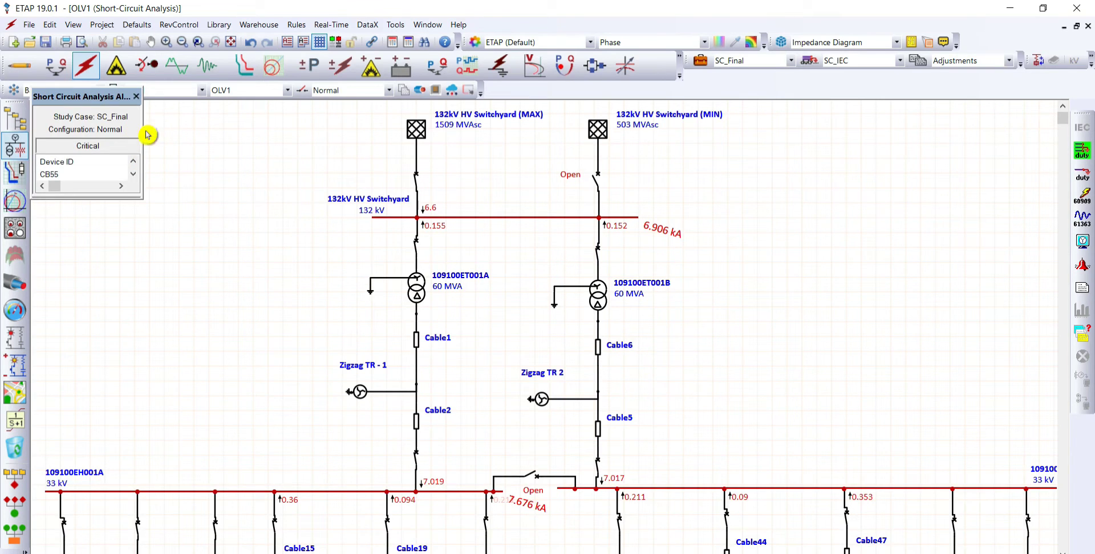
drag(147, 131, 815, 196)
drag(744, 198, 747, 262)
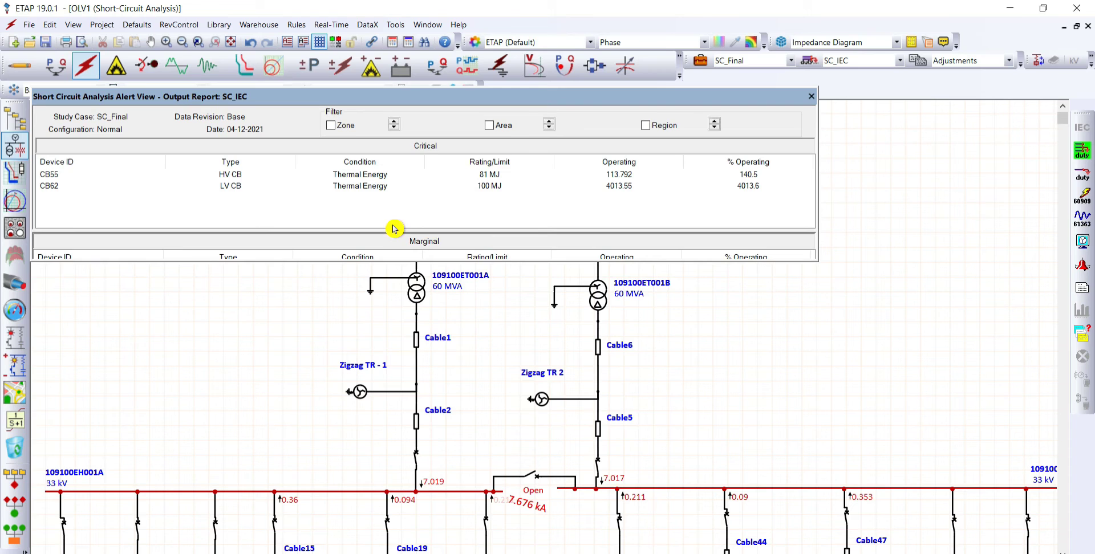
click(466, 258)
drag(457, 262, 496, 353)
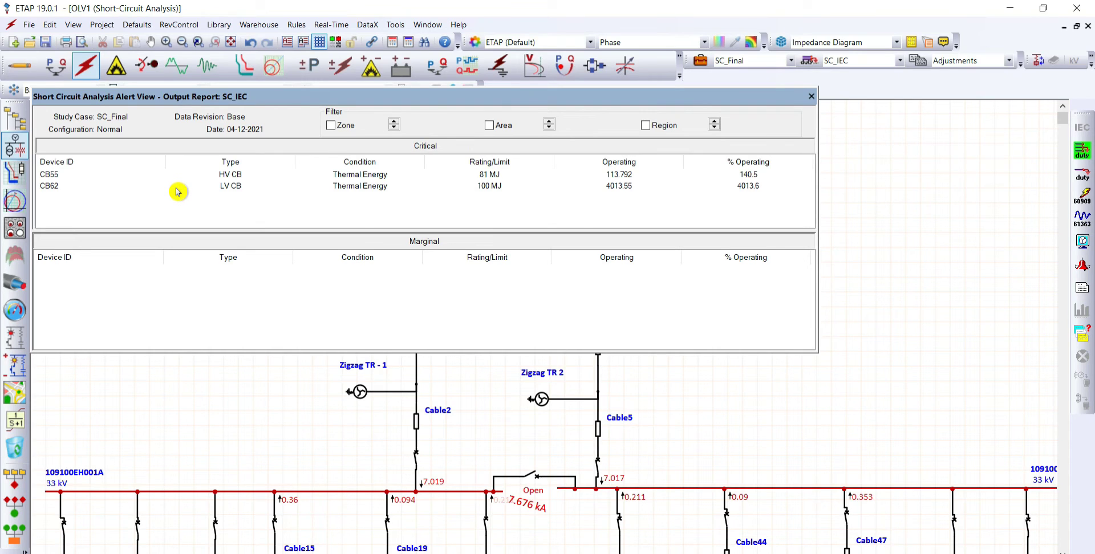
click(815, 98)
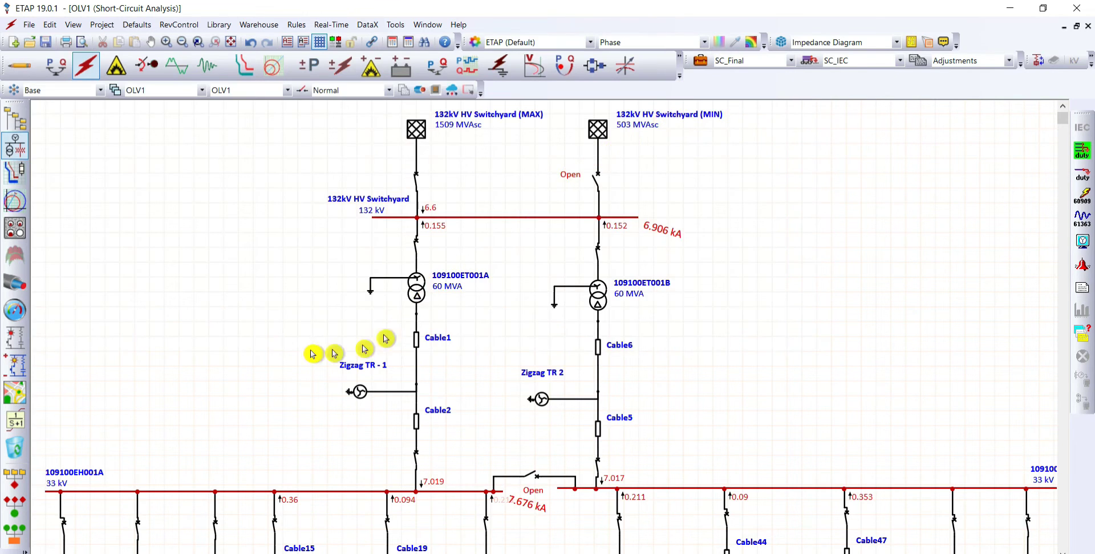
Step: Set the short-time withstand current Ithr of breaker CB62 above Bus45 to 50 and accept the change
scroll(313, 354, down, 5)
scroll(312, 354, down, 12)
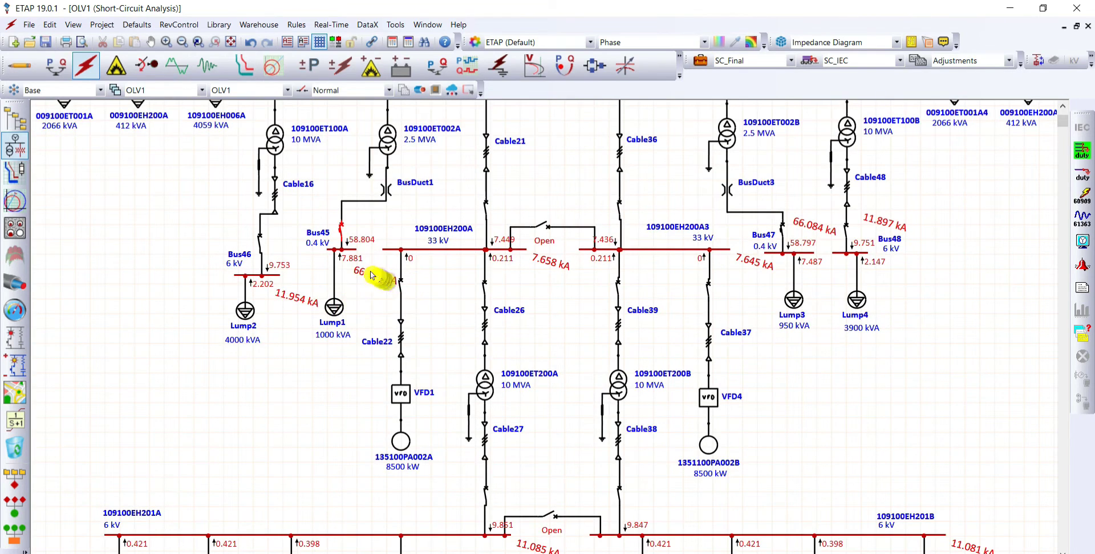
double_click(345, 235)
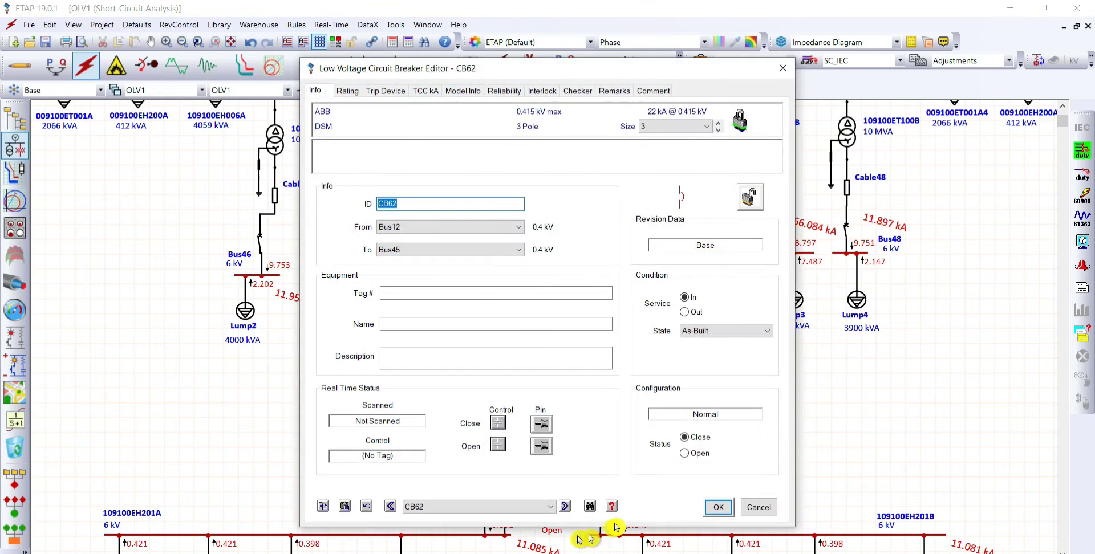
click(347, 91)
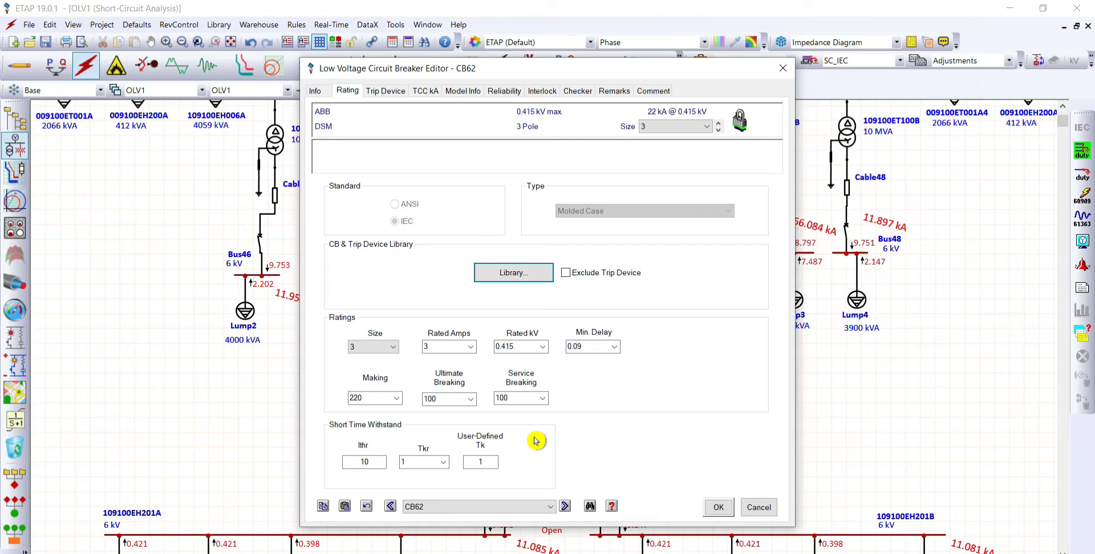
double_click(379, 461)
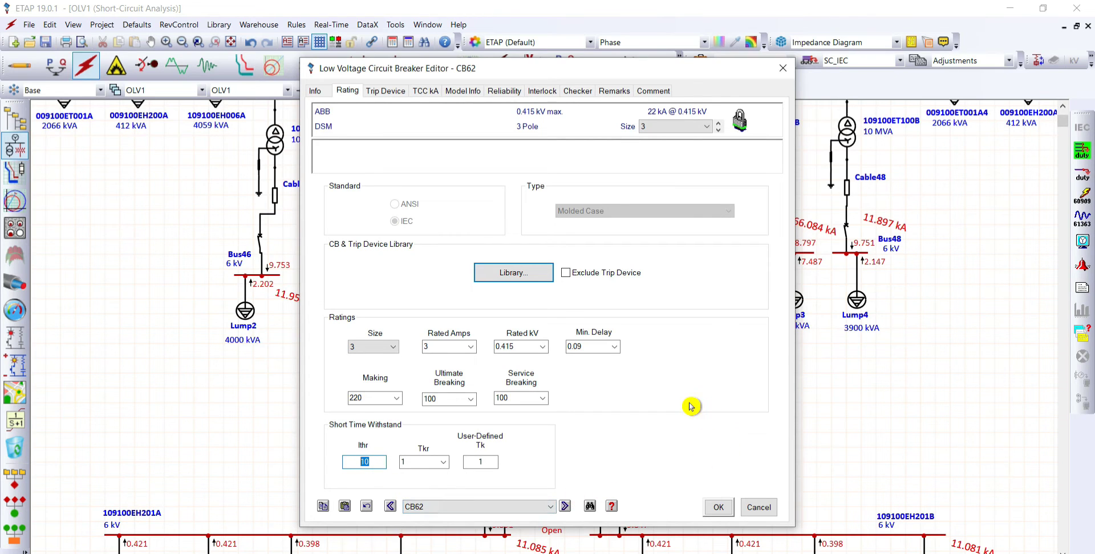
text(5)
click(717, 507)
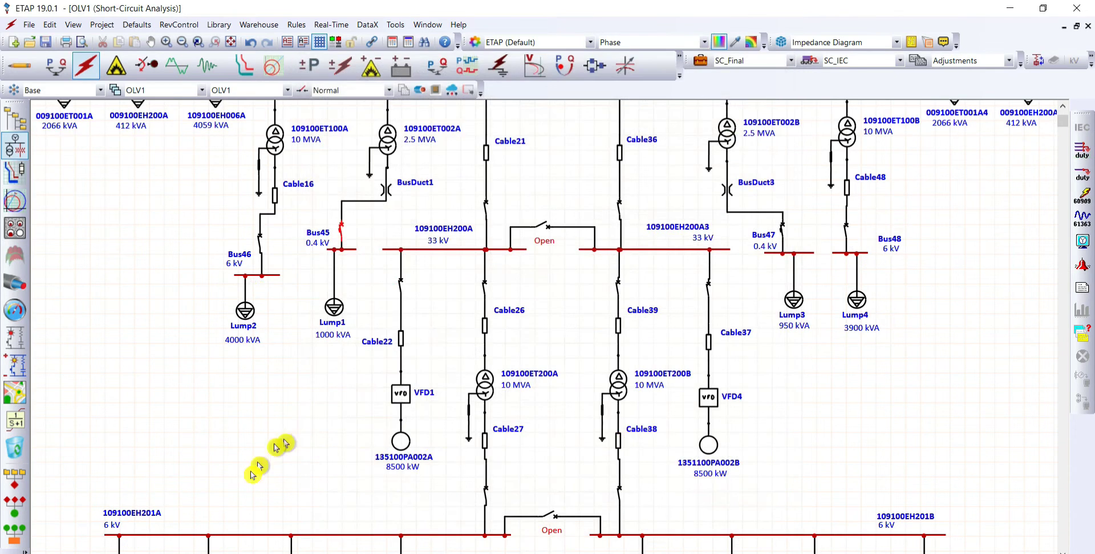
Step: Set the Ithr rating of breaker CB55 on the 6 kV bus 109100EH201A to 20 and accept the change
scroll(239, 473, down, 3)
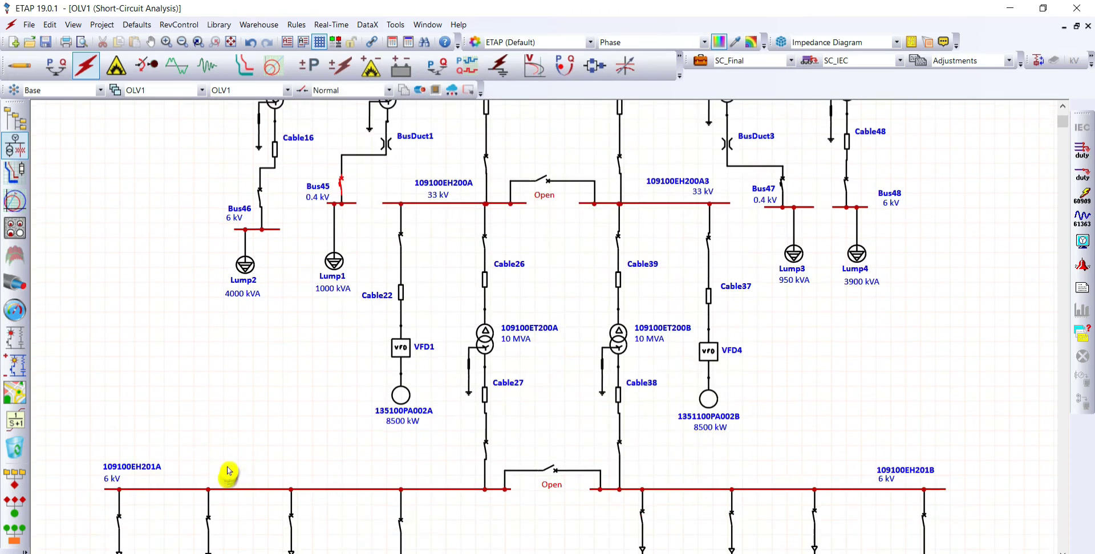
double_click(123, 497)
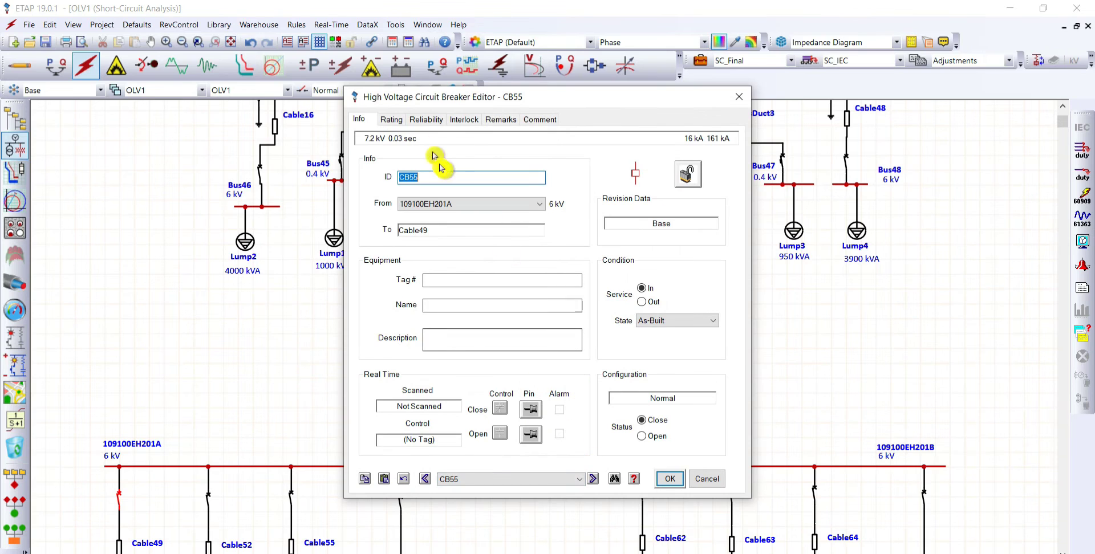
click(394, 120)
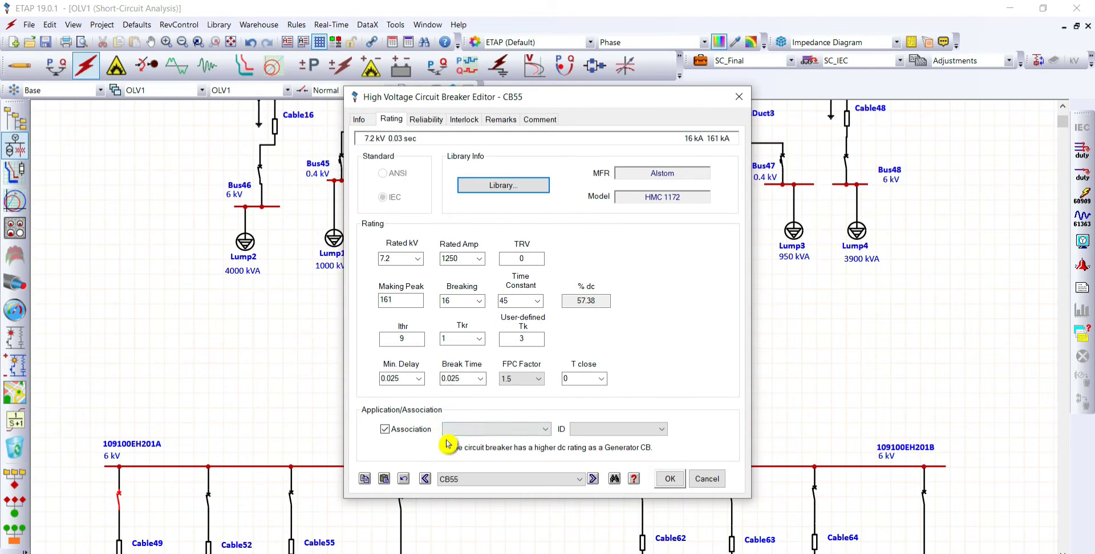
double_click(409, 347)
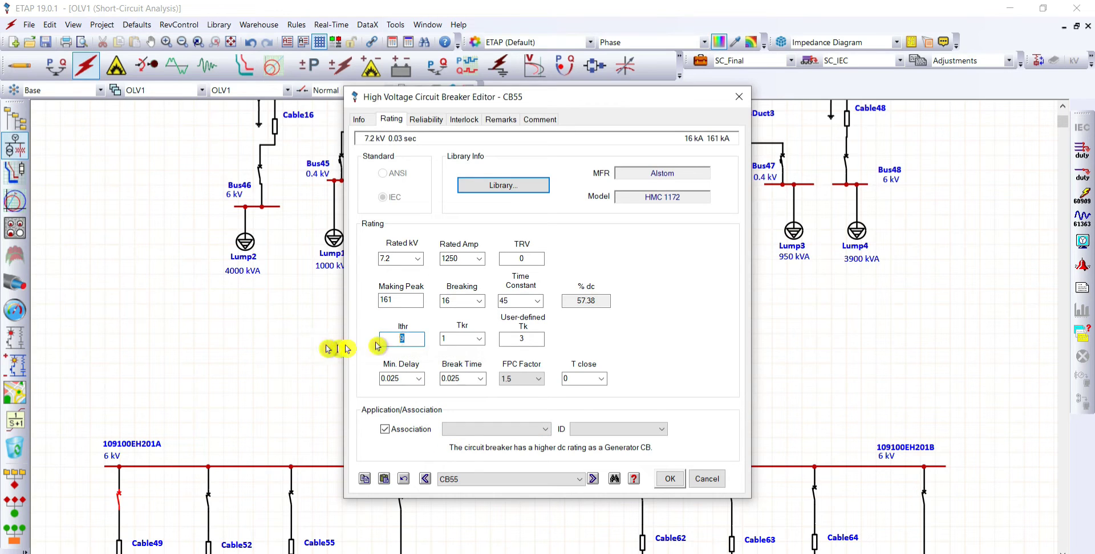
text(2)
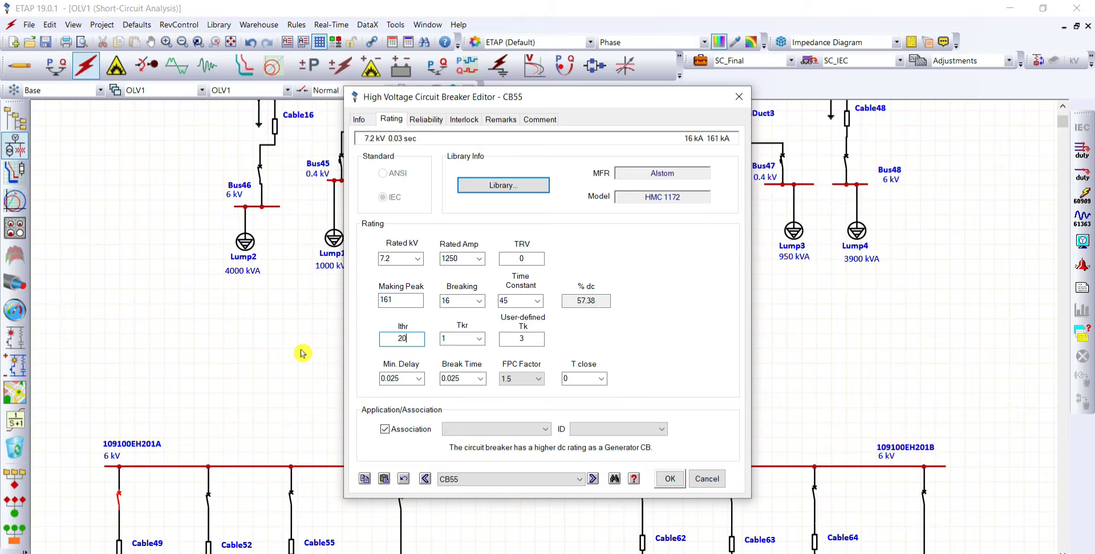
click(676, 479)
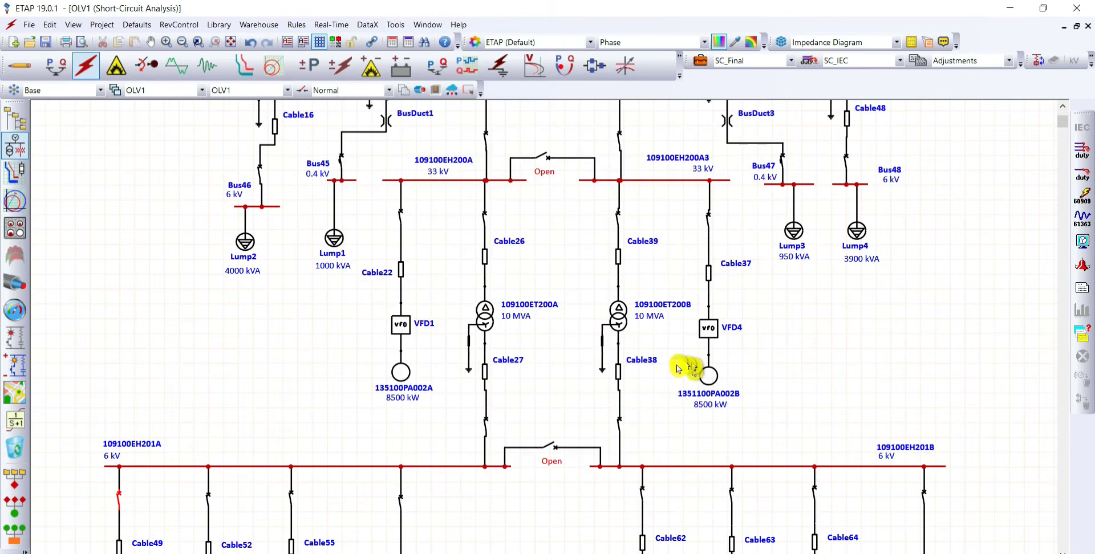
Step: Rerun the three-phase device duty calculation and widen the alert view to review the remaining critical and marginal devices, closing it when finished
scroll(798, 403, up, 3)
scroll(798, 403, down, 3)
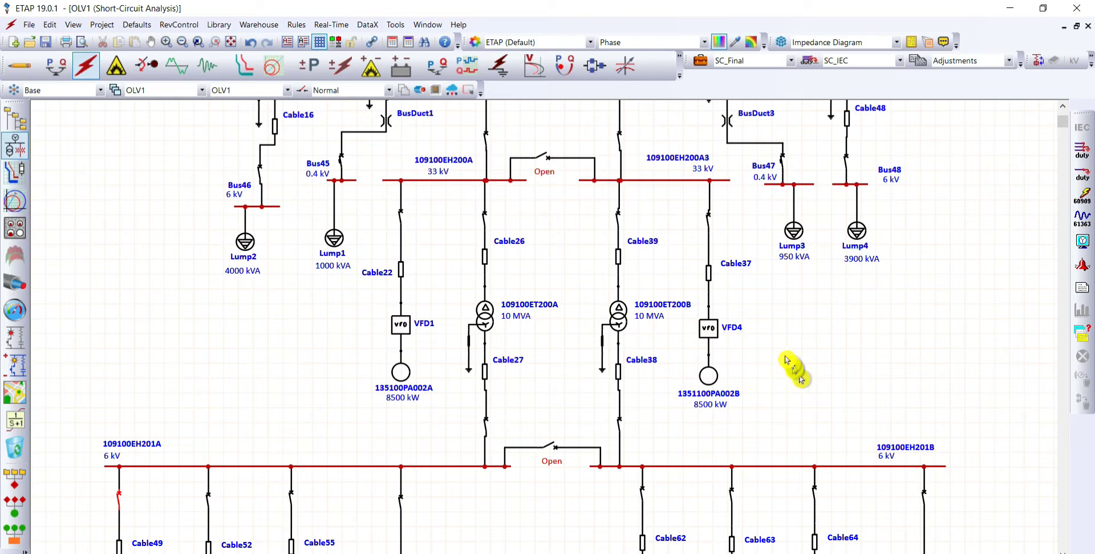
click(1077, 159)
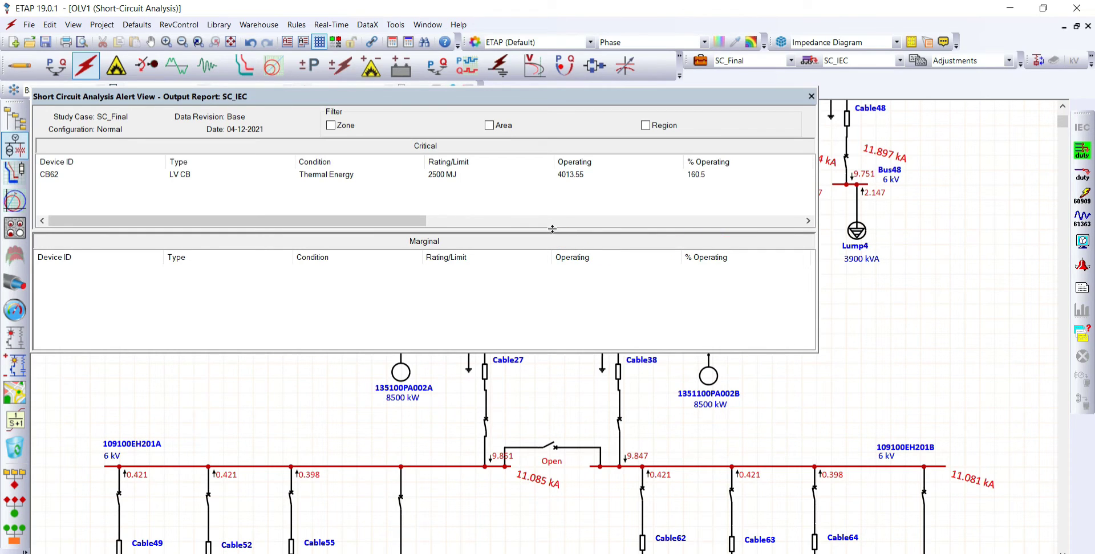
click(548, 231)
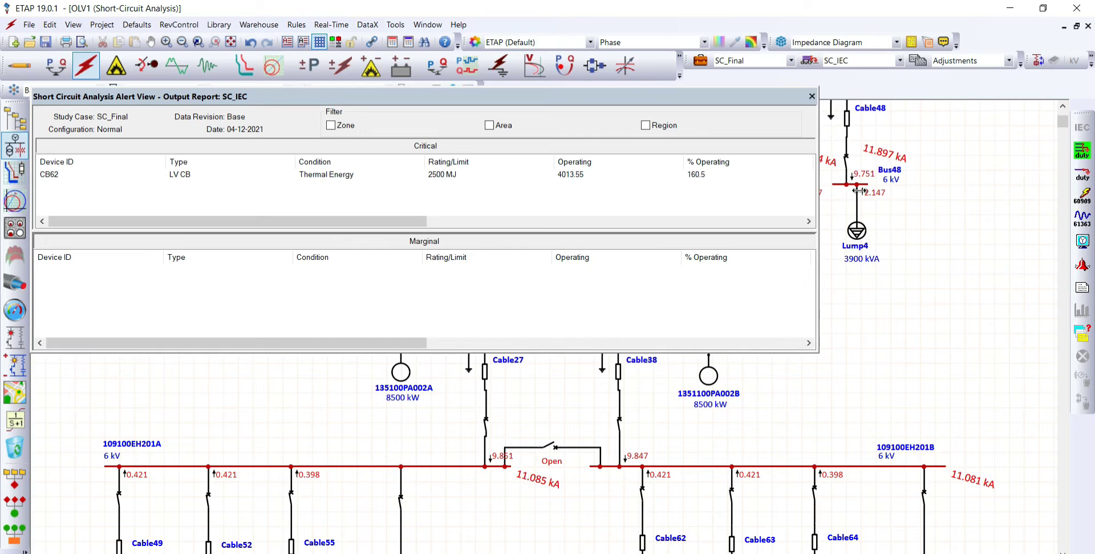
drag(817, 184, 860, 177)
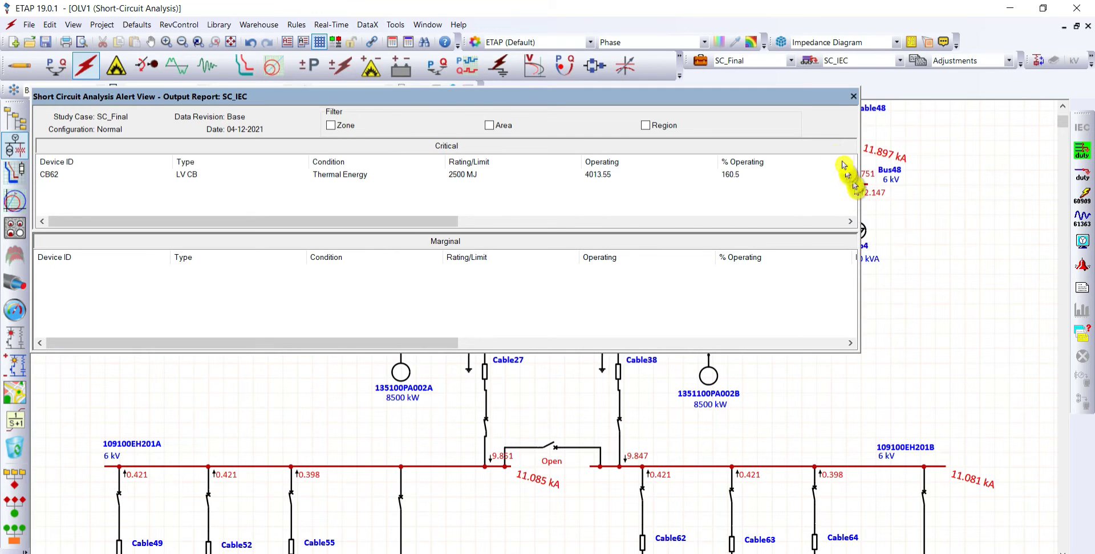
click(853, 96)
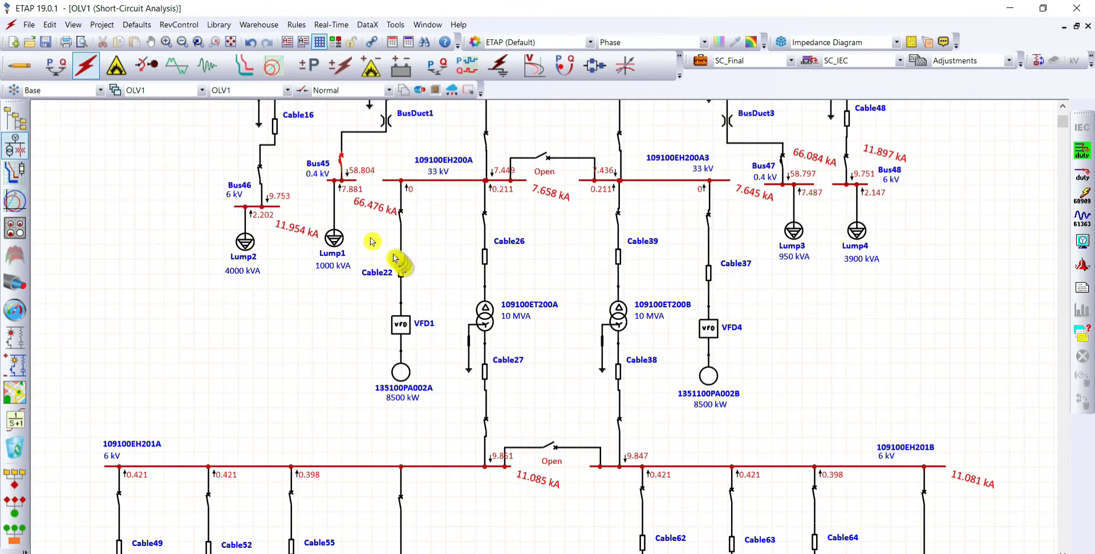
Step: Set CB62's short-time withstand current Ithr to 80, accept it and rerun the three-phase device duty calculation
double_click(340, 164)
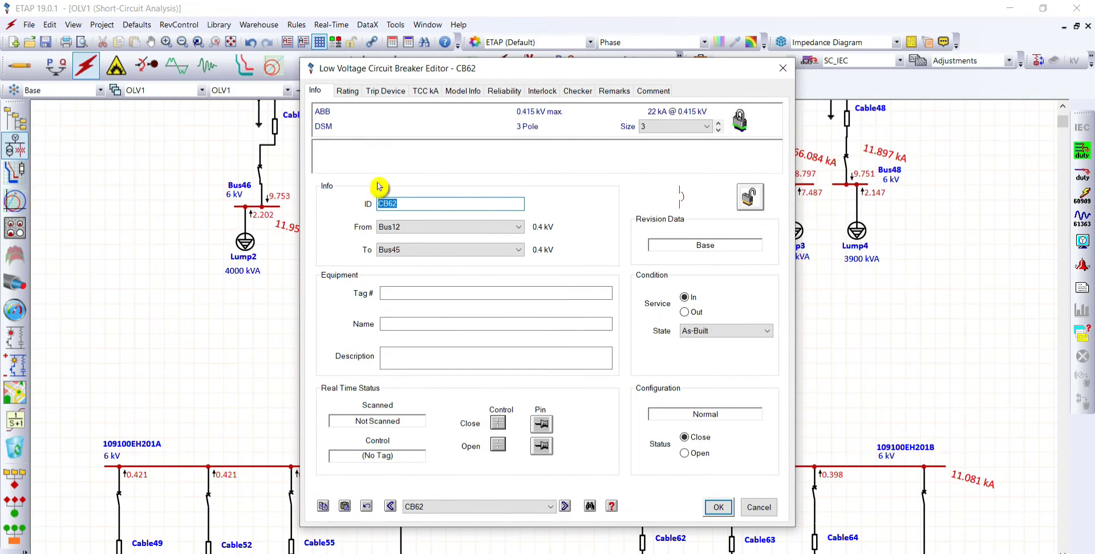
click(347, 93)
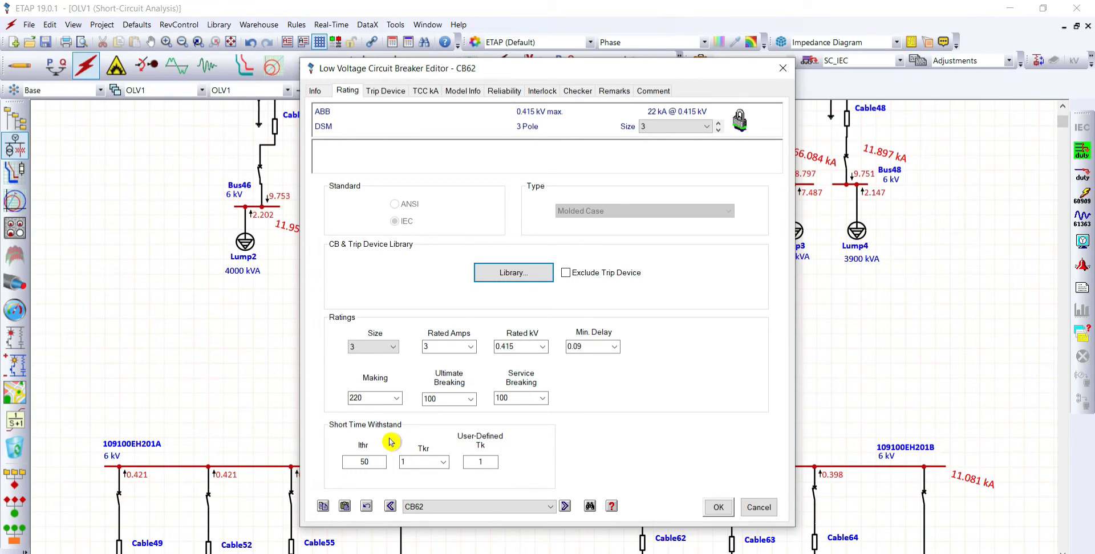
double_click(363, 460)
key(BackSpace)
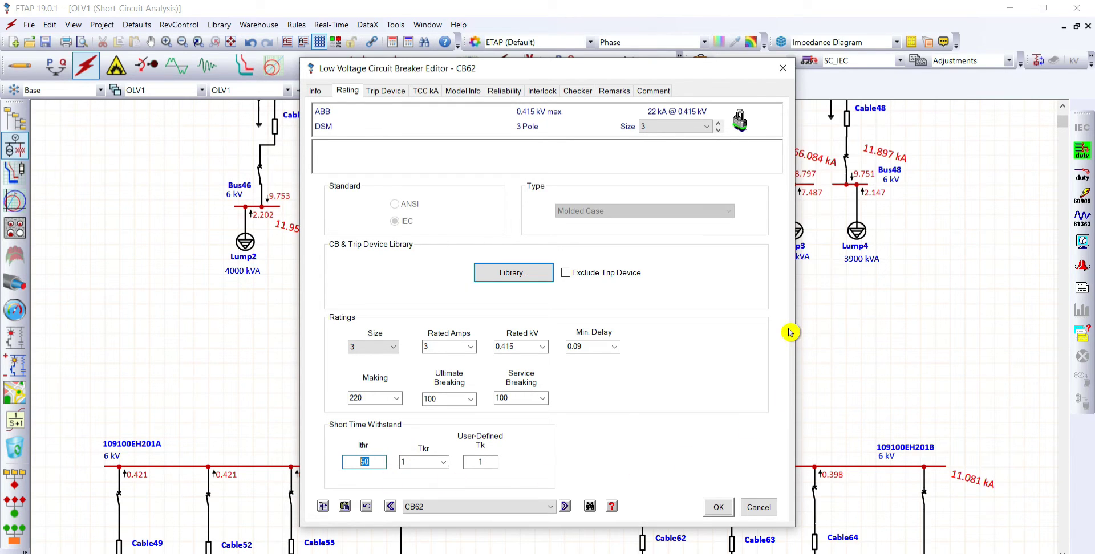
text(80)
click(717, 507)
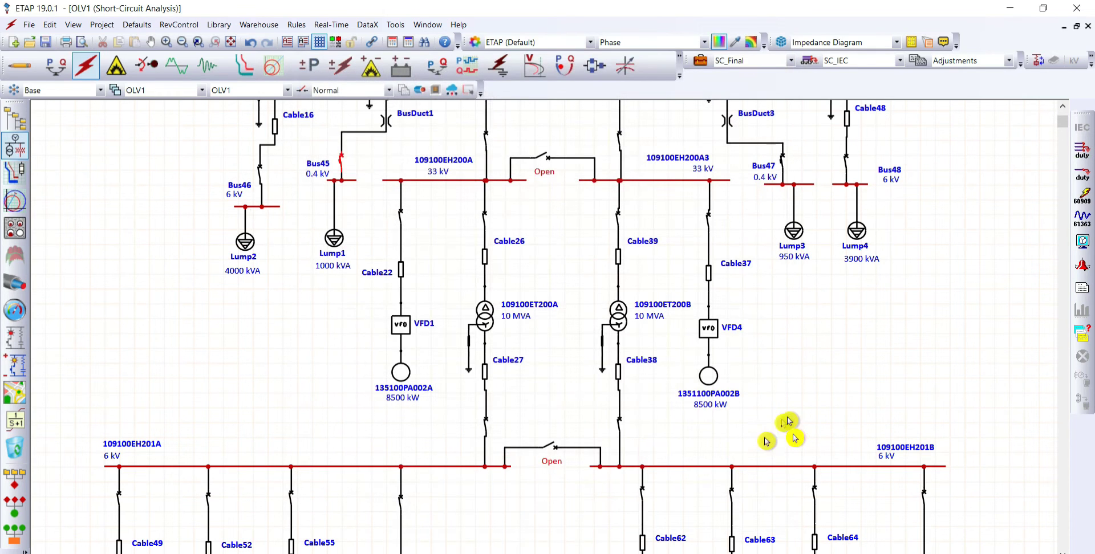
click(1083, 151)
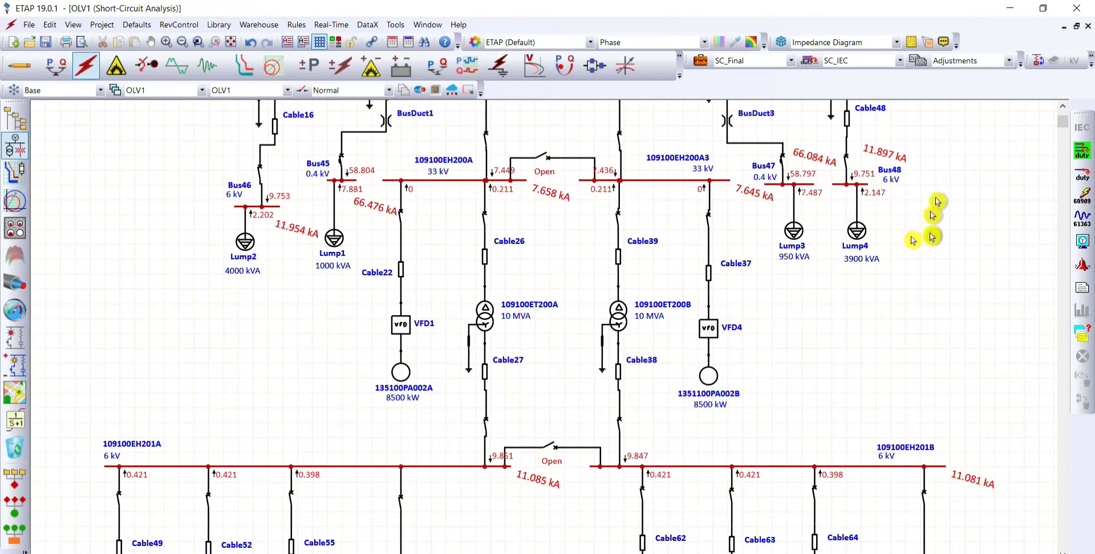
Step: Open the Short Circuit Duty Analyzer, widened to show all columns, and review the device duty results for buses and high-voltage circuit breakers
click(1082, 338)
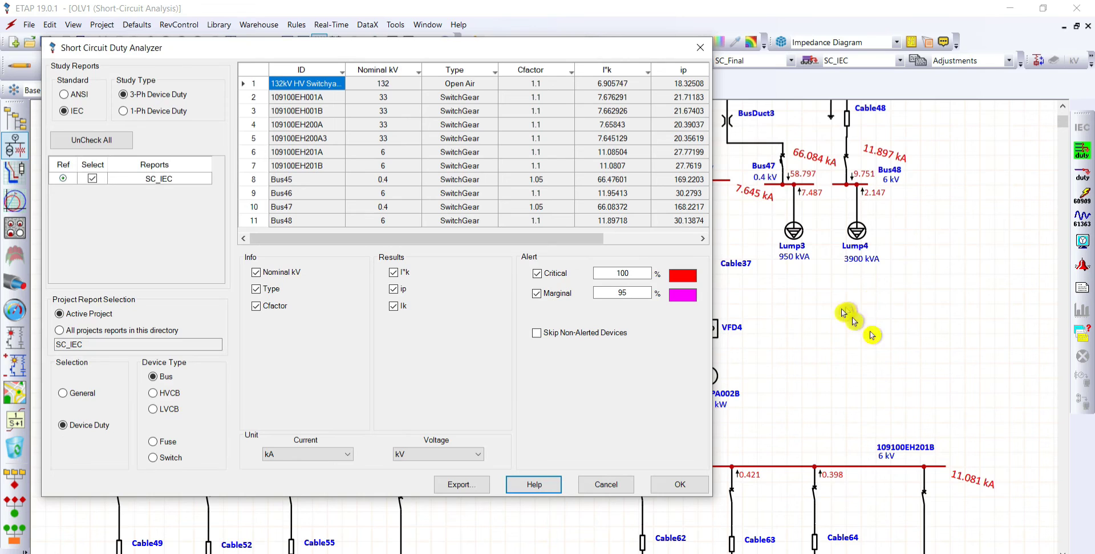
drag(717, 169, 903, 168)
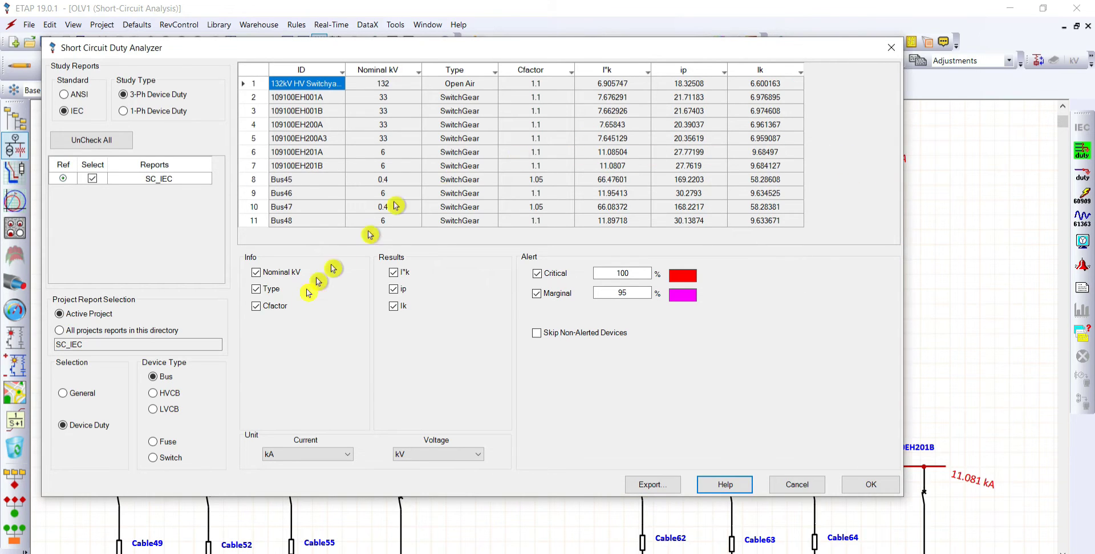
click(160, 393)
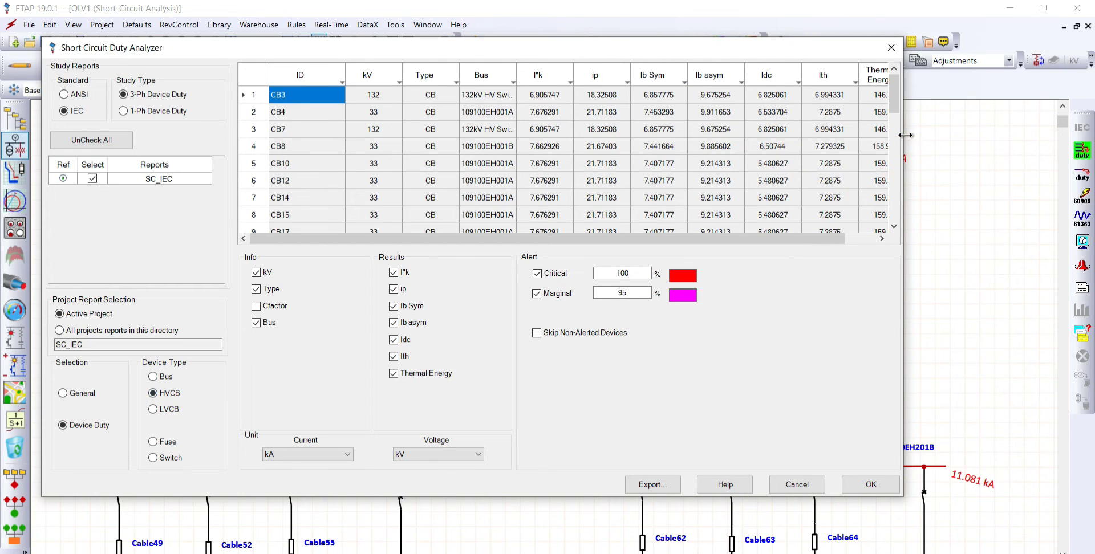
drag(905, 135, 978, 137)
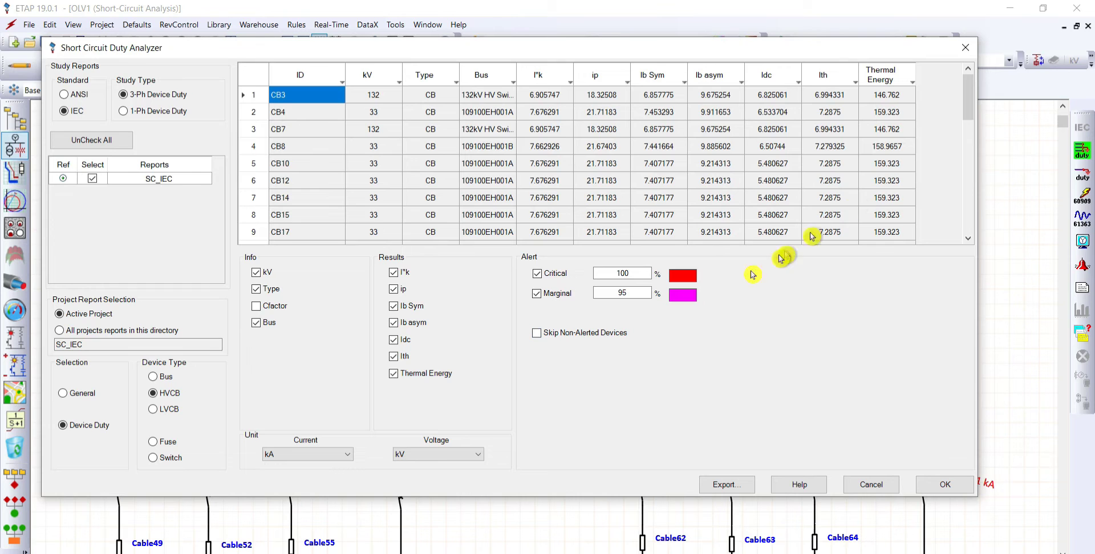
scroll(970, 172, down, 4)
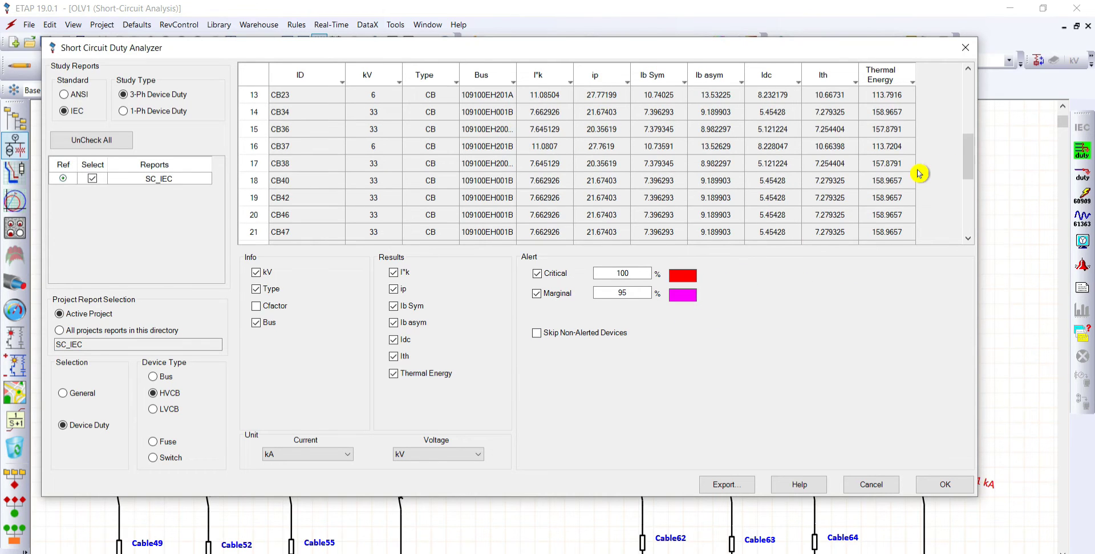
scroll(919, 173, down, 4)
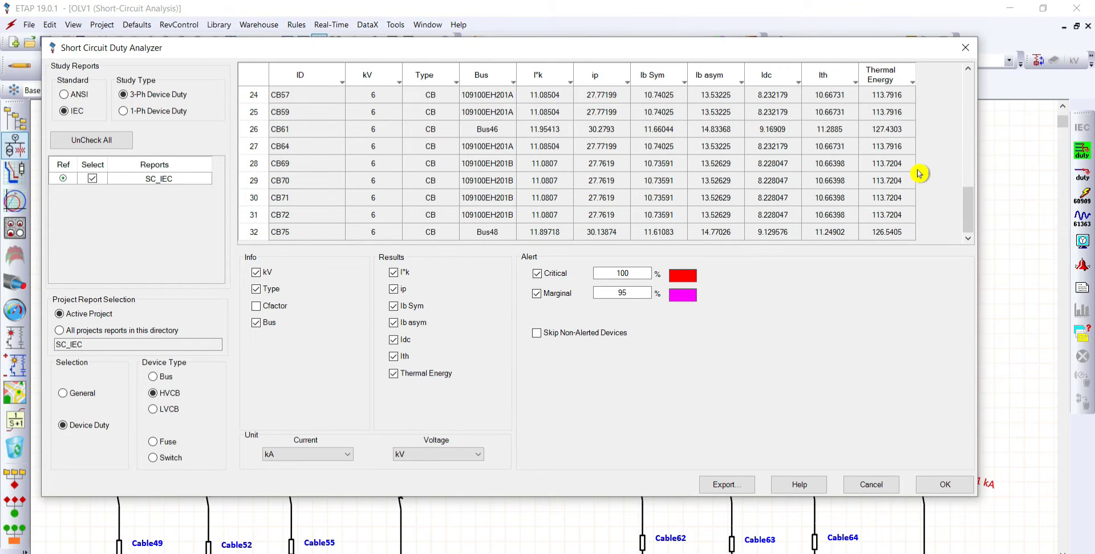
scroll(919, 174, up, 8)
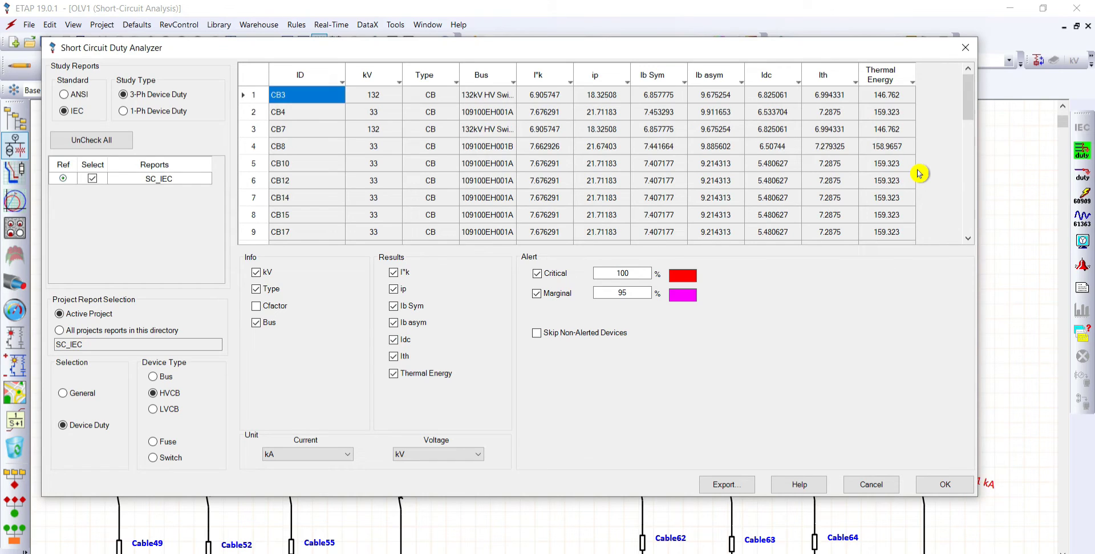
scroll(919, 173, down, 8)
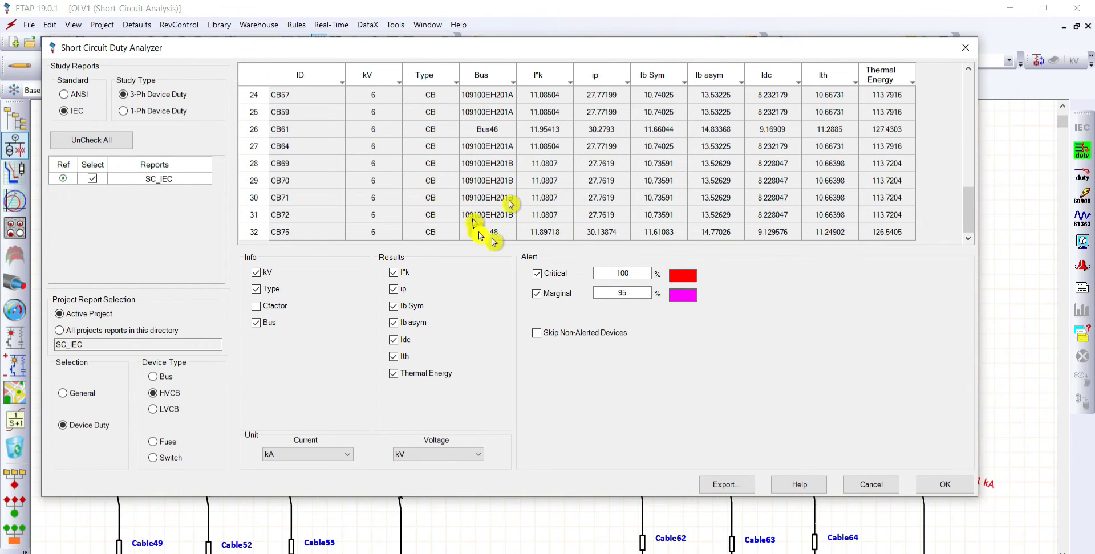
Step: Review the LVCB duty results with I''k, ip, Ib asym, Idc, Ith and Thermal Energy added, recheck the bus results and close the analyzer
click(152, 408)
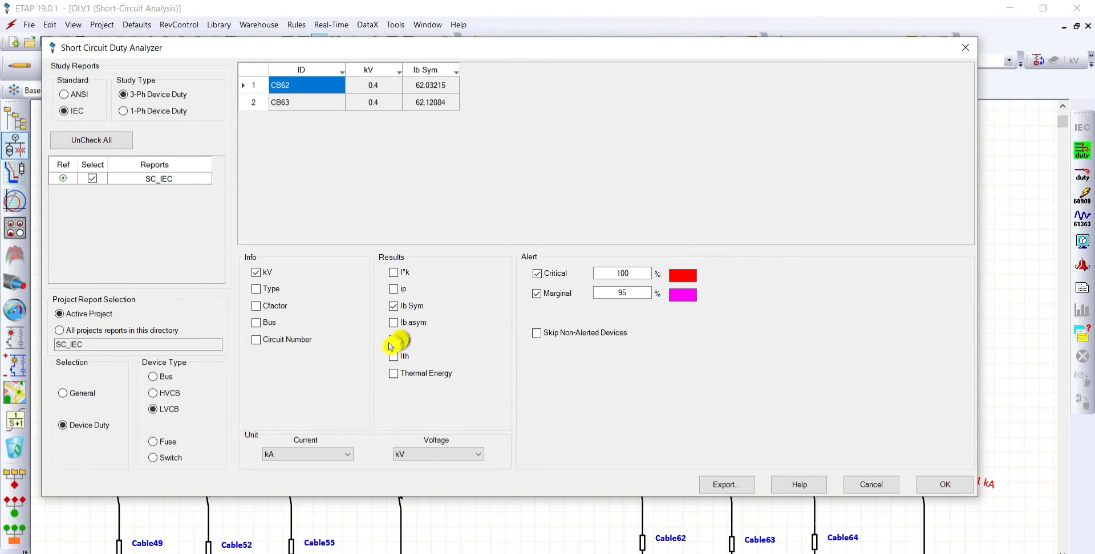
click(394, 272)
click(396, 291)
click(395, 323)
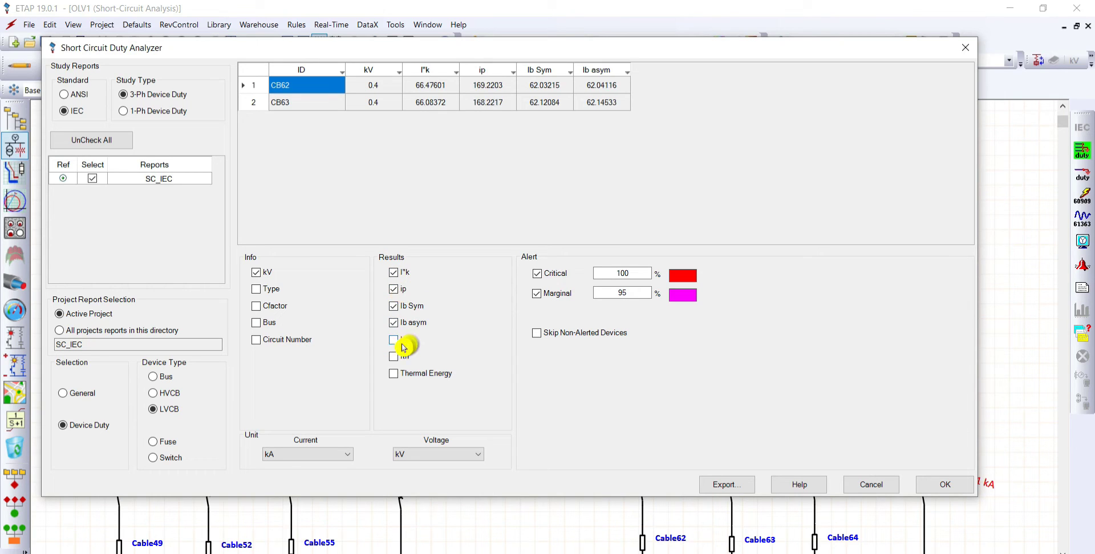
click(397, 342)
click(394, 356)
click(453, 374)
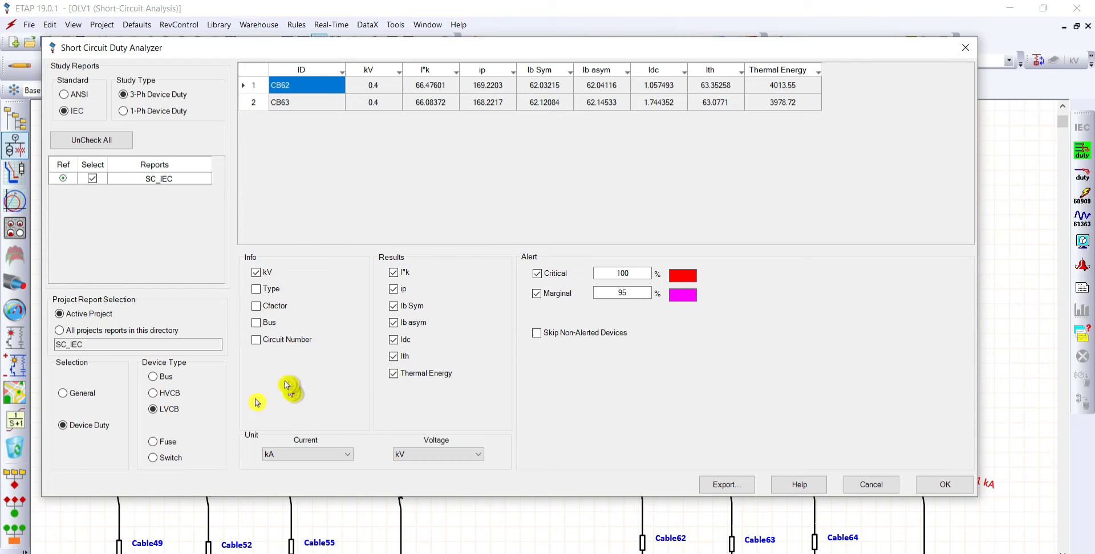
click(153, 376)
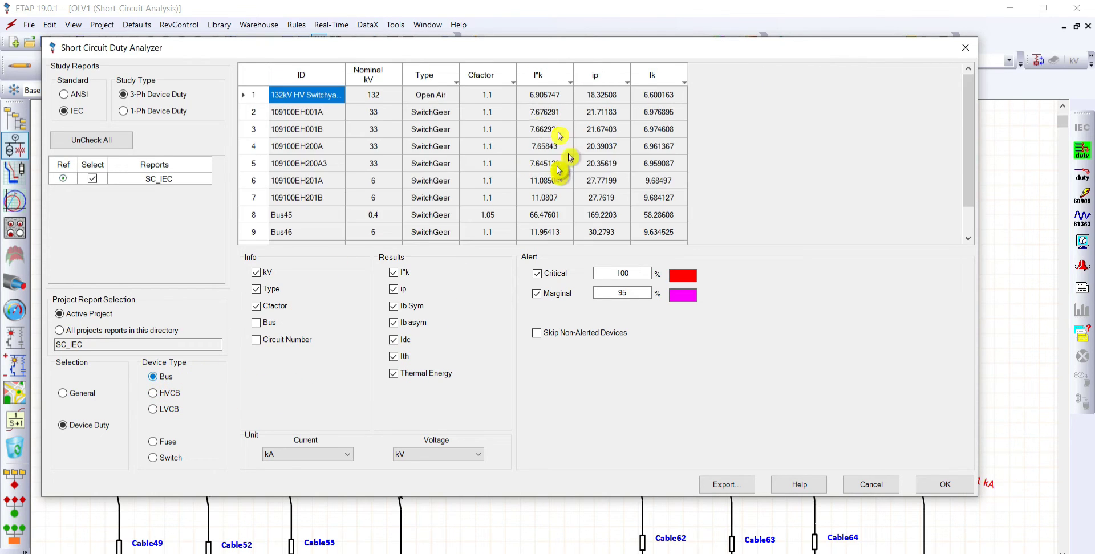
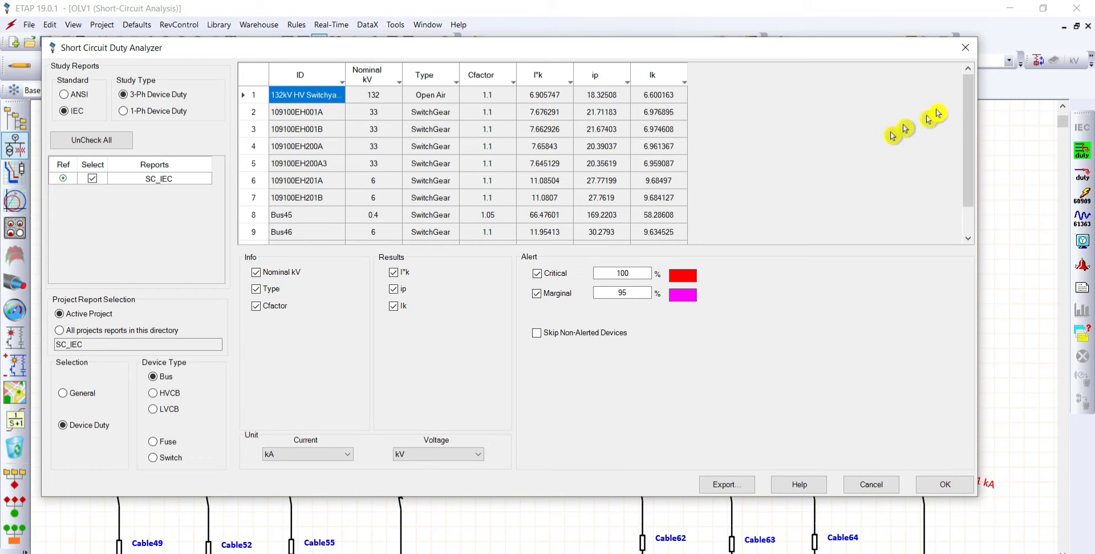
click(964, 46)
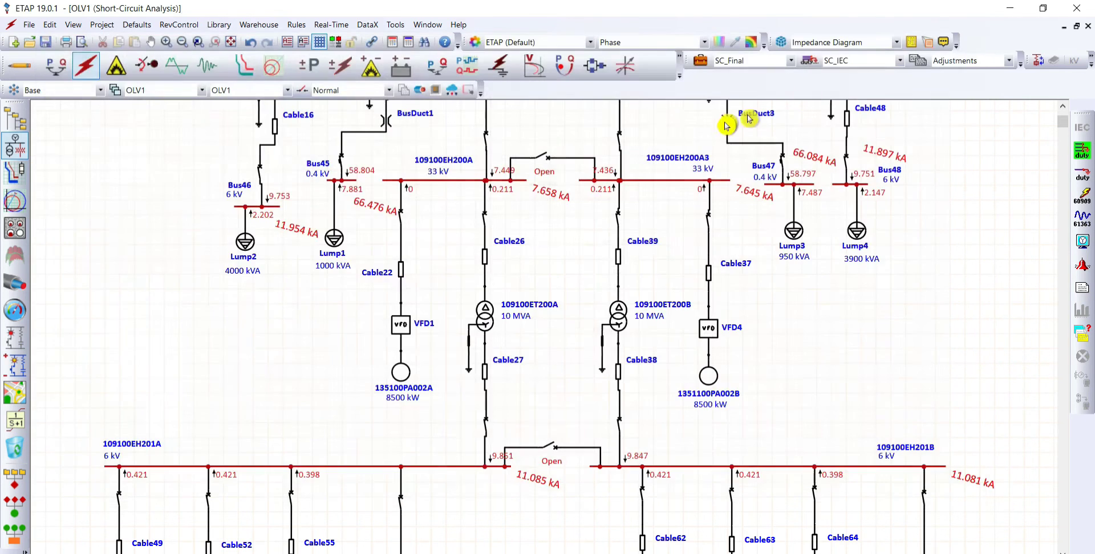
Step: Set the peak bracing rating of the 132kV HV Switchyard bus to 65 kA and accept it
scroll(541, 271, up, 6)
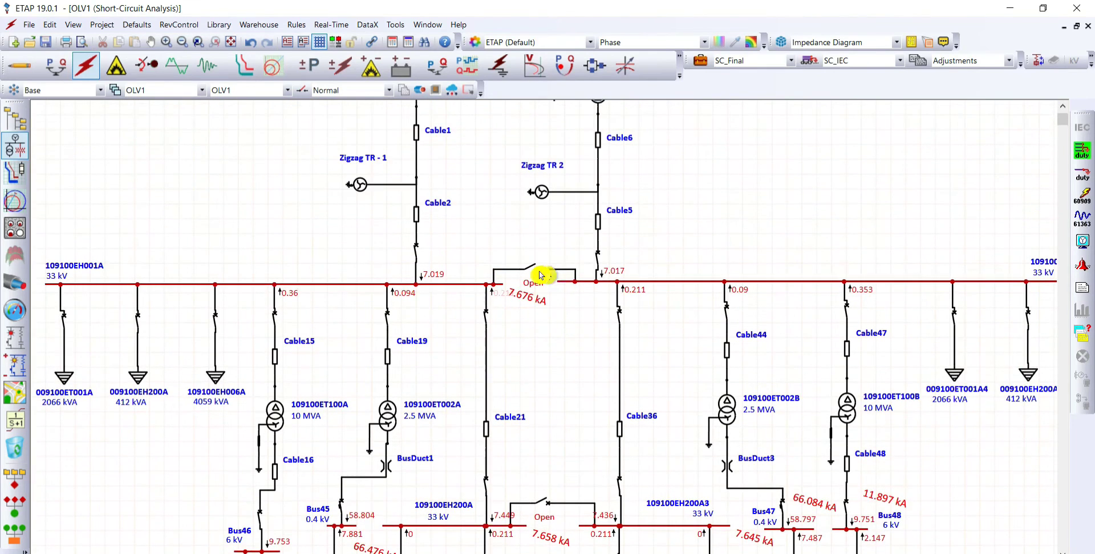
scroll(544, 273, down, 1)
scroll(547, 273, up, 3)
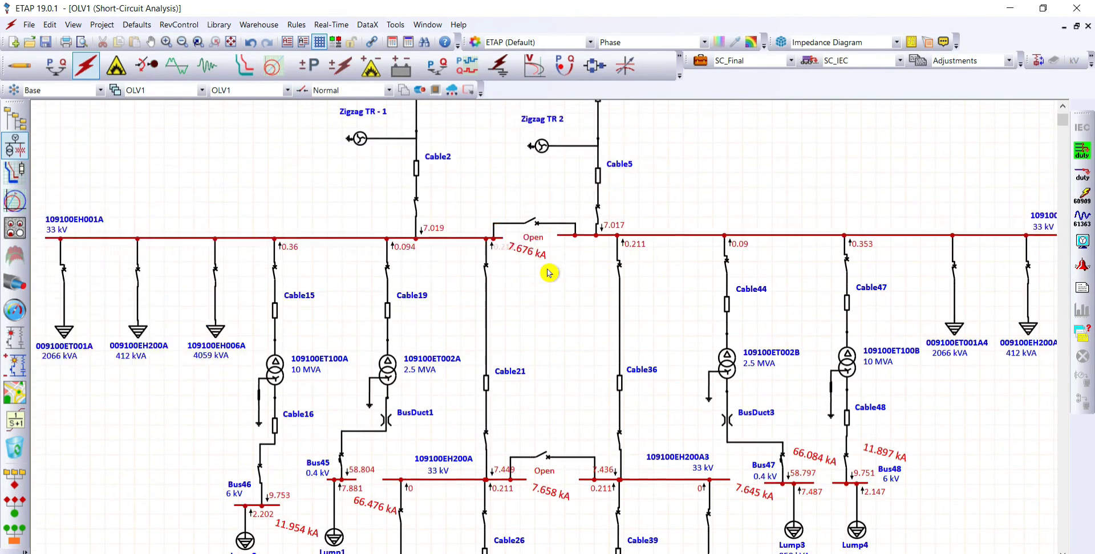
scroll(549, 272, up, 2)
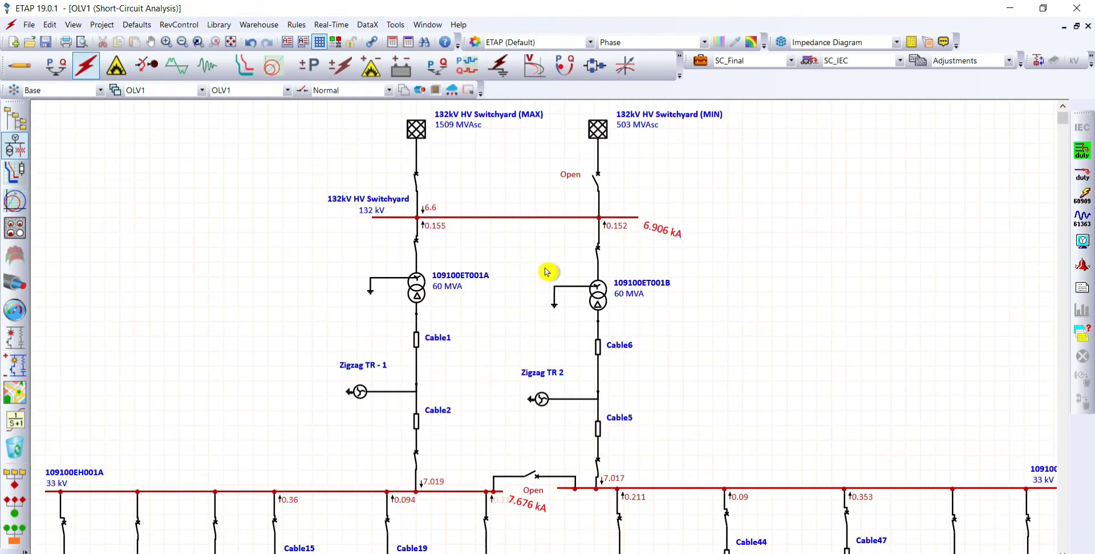
double_click(545, 219)
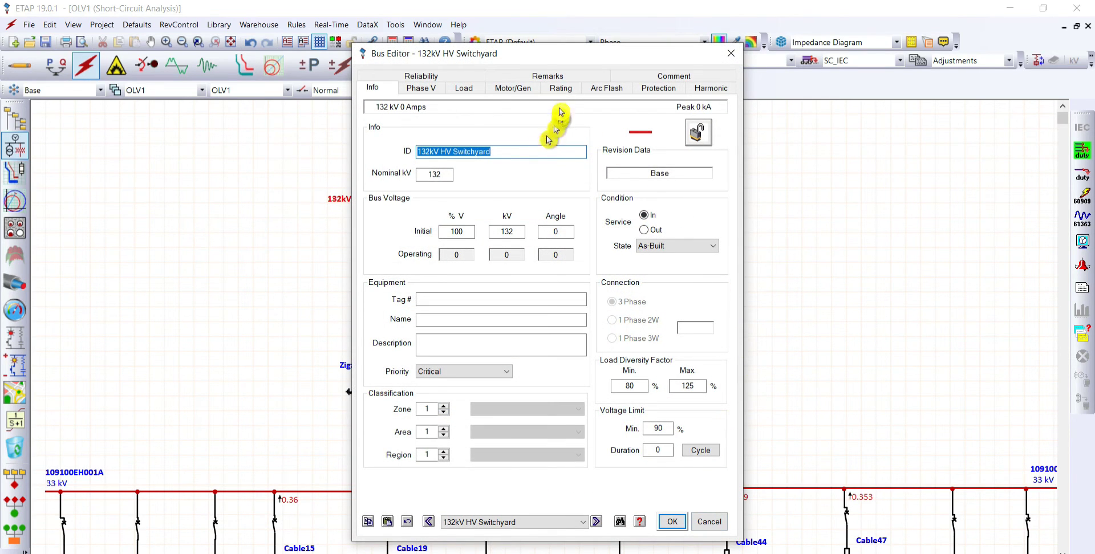
click(557, 94)
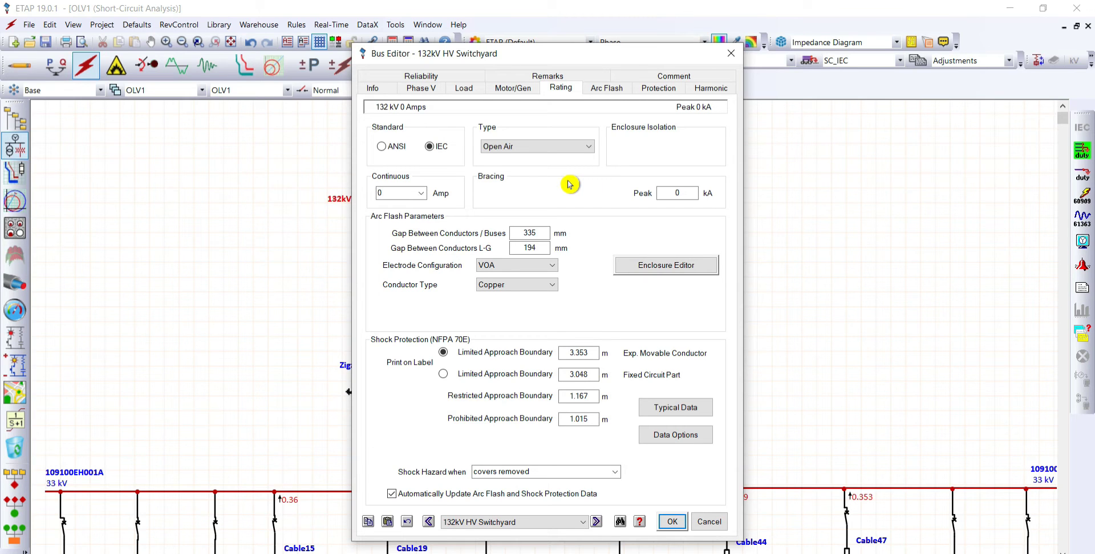
click(678, 192)
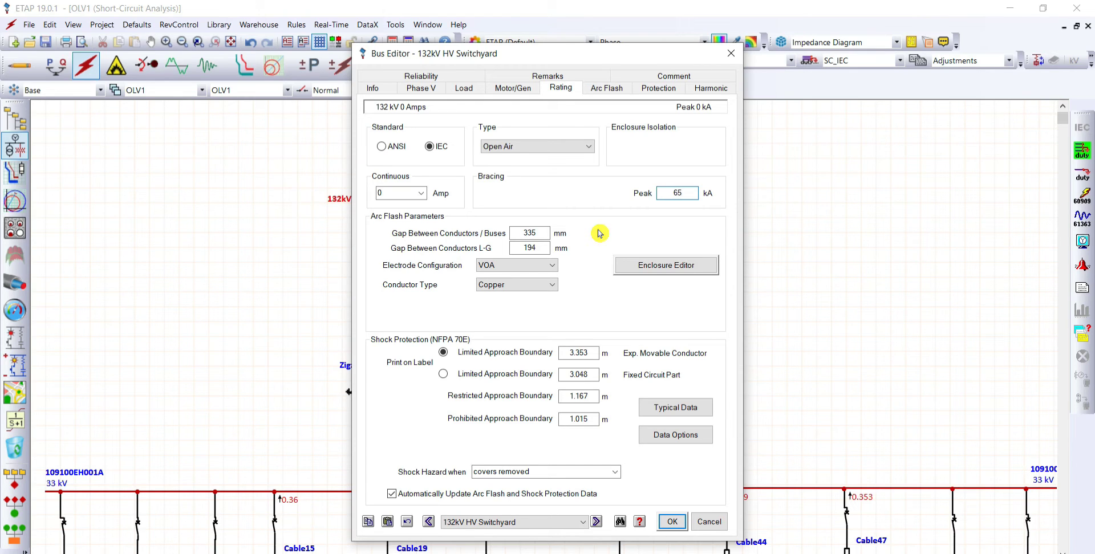
click(672, 522)
Step: Set the peak bracing rating of the 33 kV bus 109100EH001A to 65 kA and accept it
scroll(513, 288, down, 3)
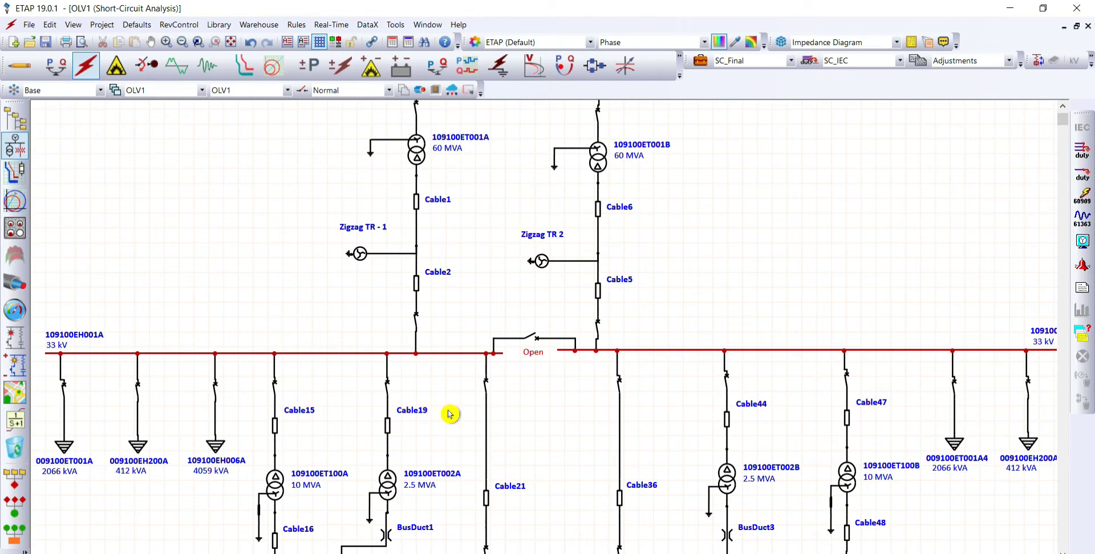
double_click(449, 359)
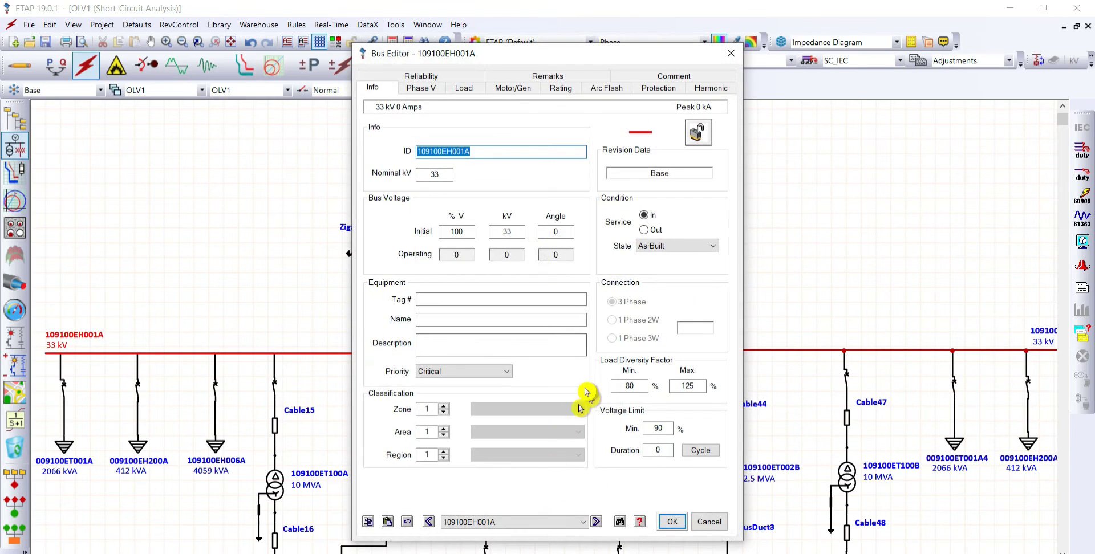
click(564, 92)
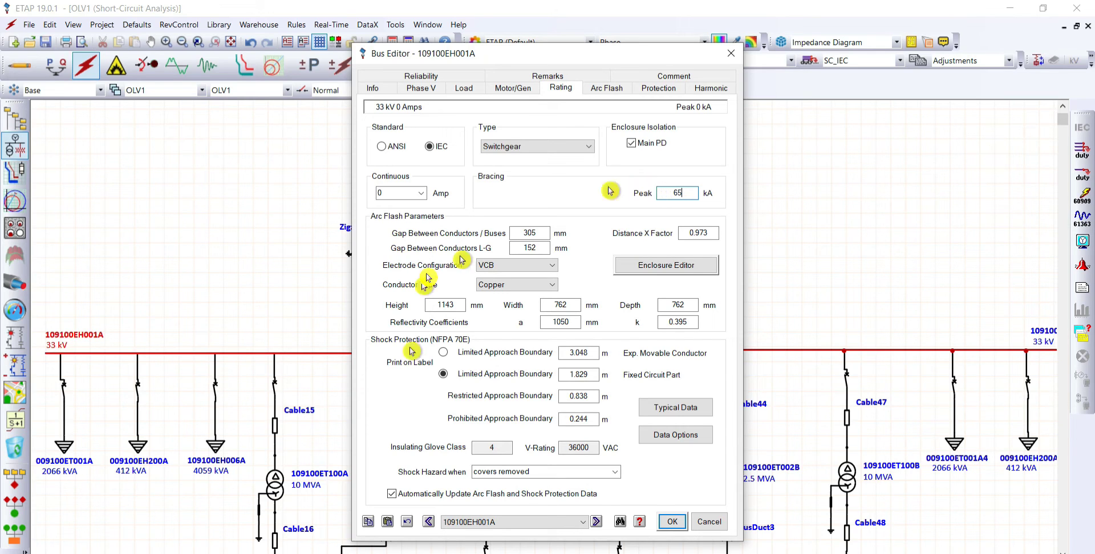
click(671, 521)
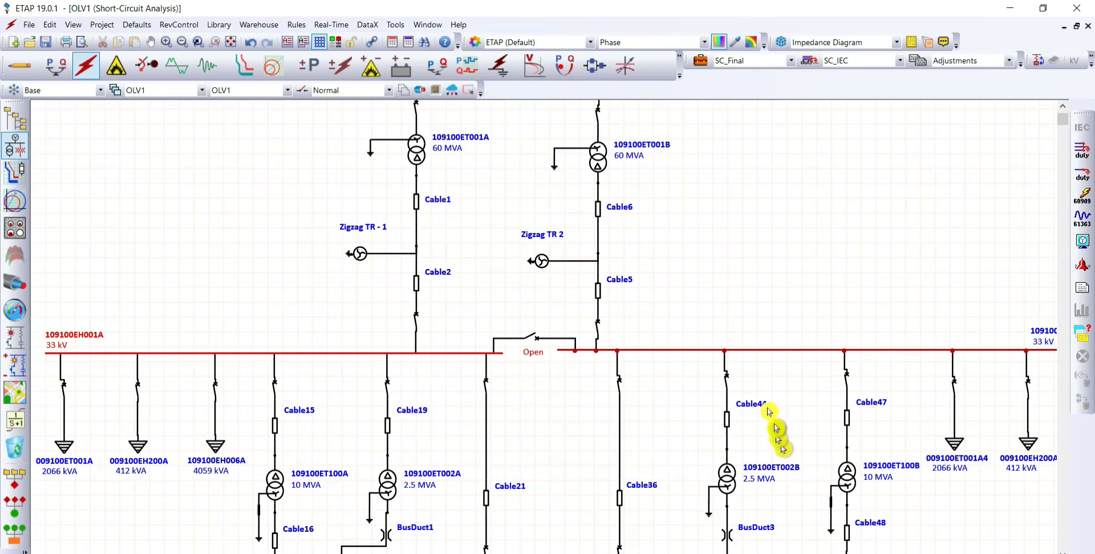
Step: Set the peak bracing rating of the 33 kV bus 109100EH001B to 65 kA and accept it
double_click(672, 349)
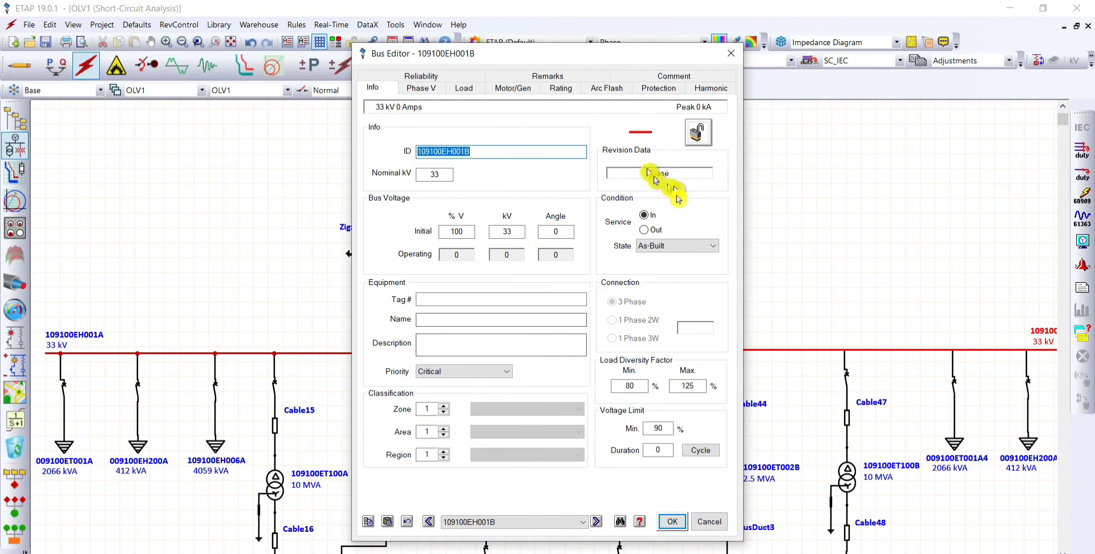
click(561, 89)
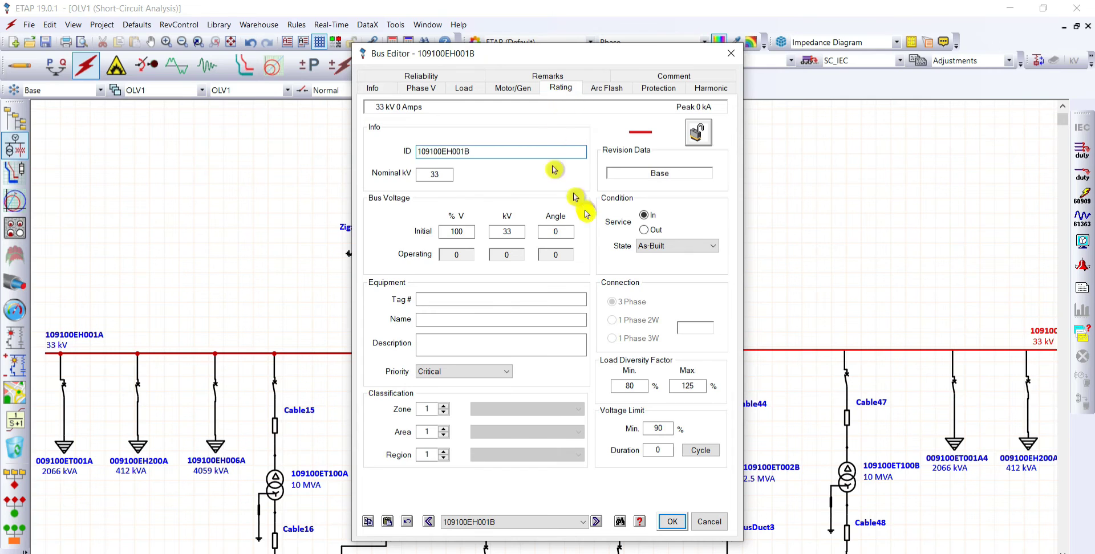
click(665, 194)
text(63)
click(672, 522)
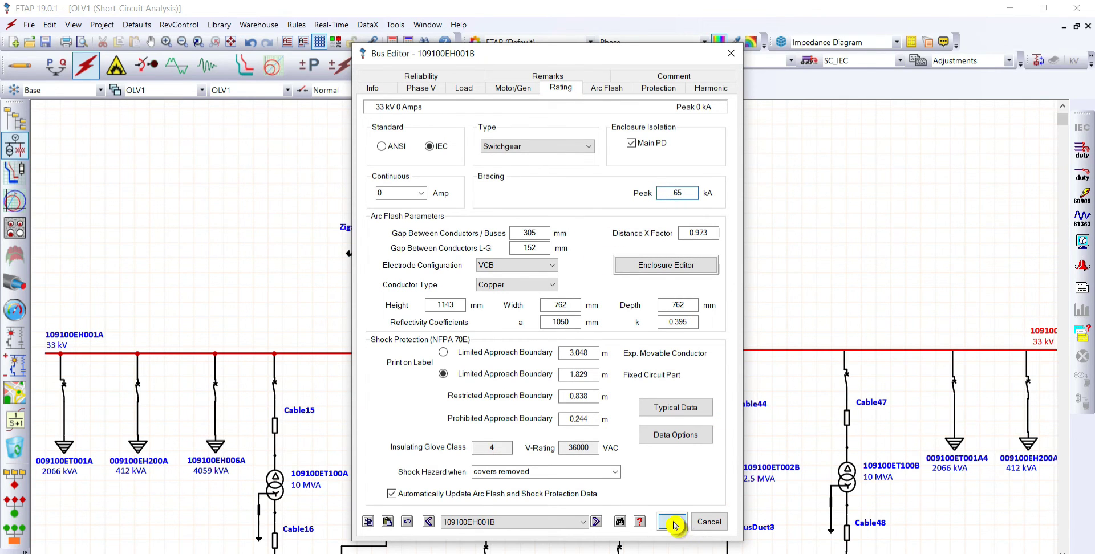
Step: Enter the peak bracing rating of the 33 kV bus 109100EH200A and accept it
scroll(542, 354, down, 5)
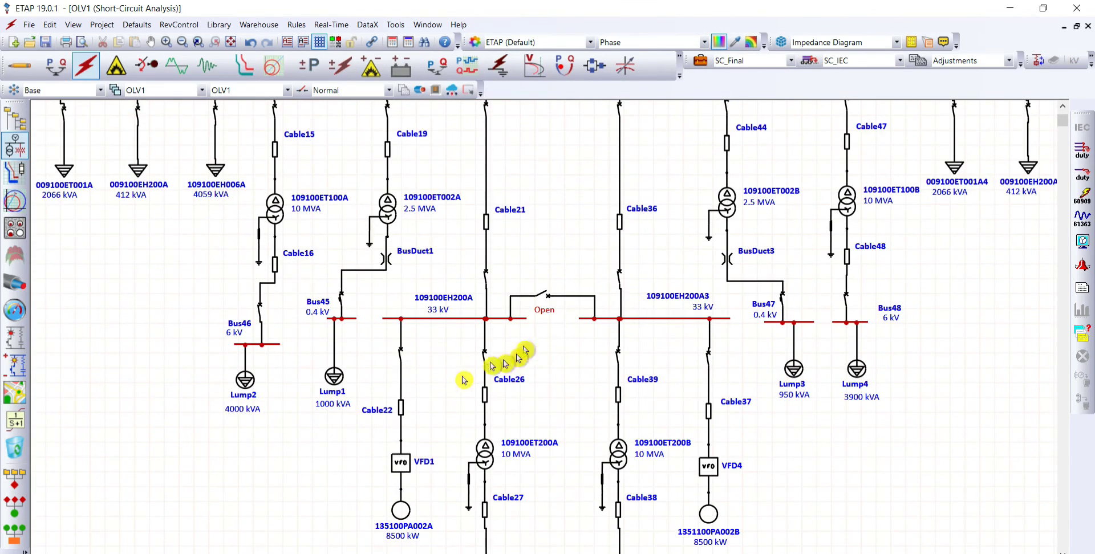
double_click(448, 319)
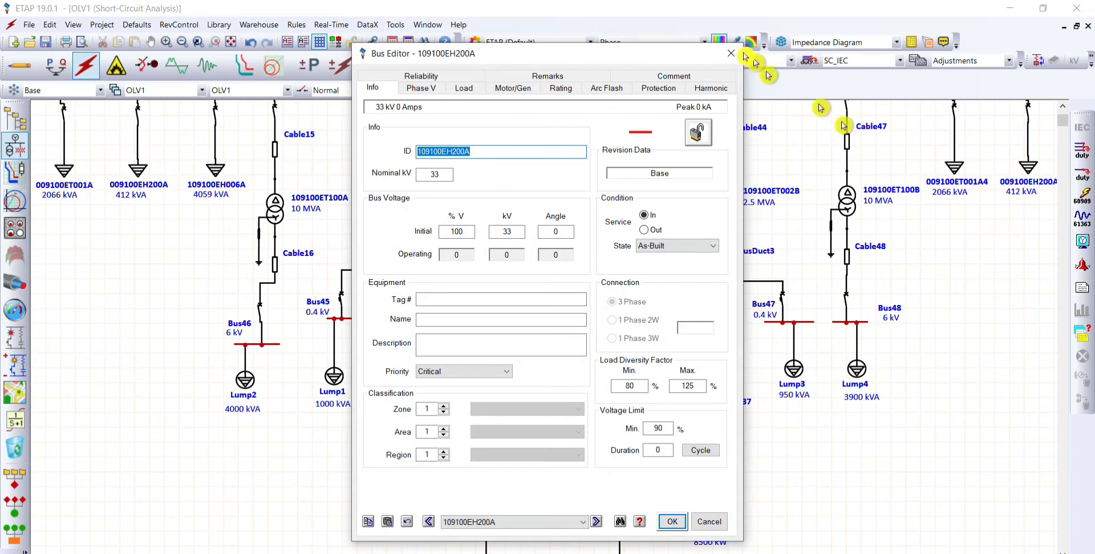
click(560, 88)
double_click(677, 193)
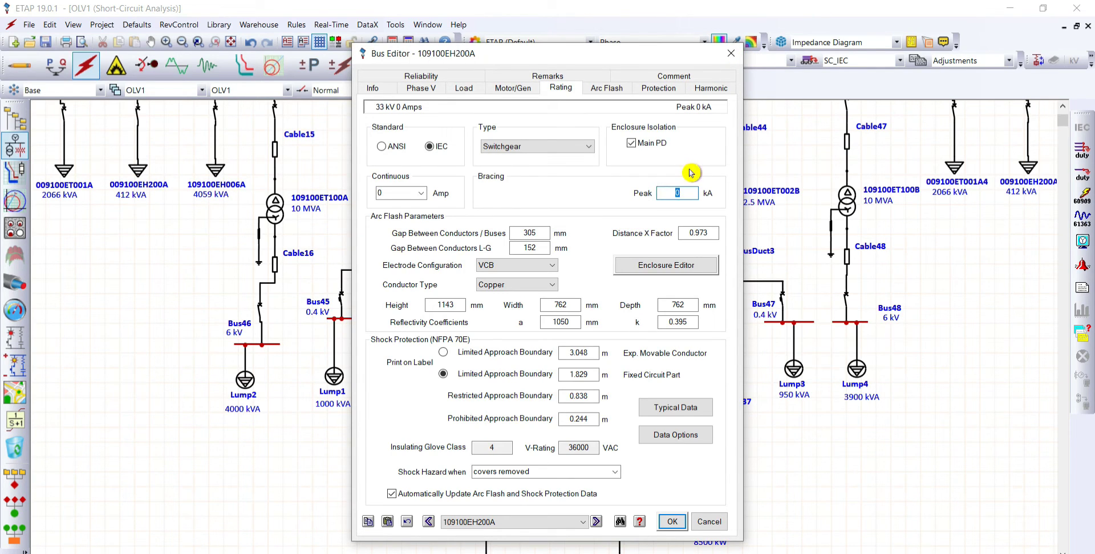
click(671, 520)
Step: Set the peak bracing rating of the 33 kV bus 109100EH200A3 to 65 kA and accept it
click(671, 317)
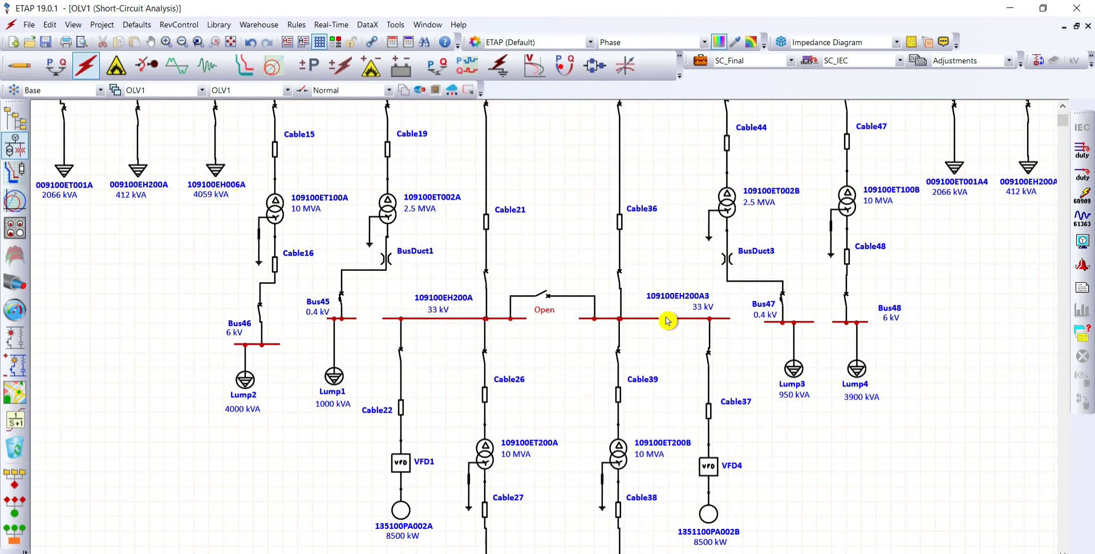
double_click(670, 317)
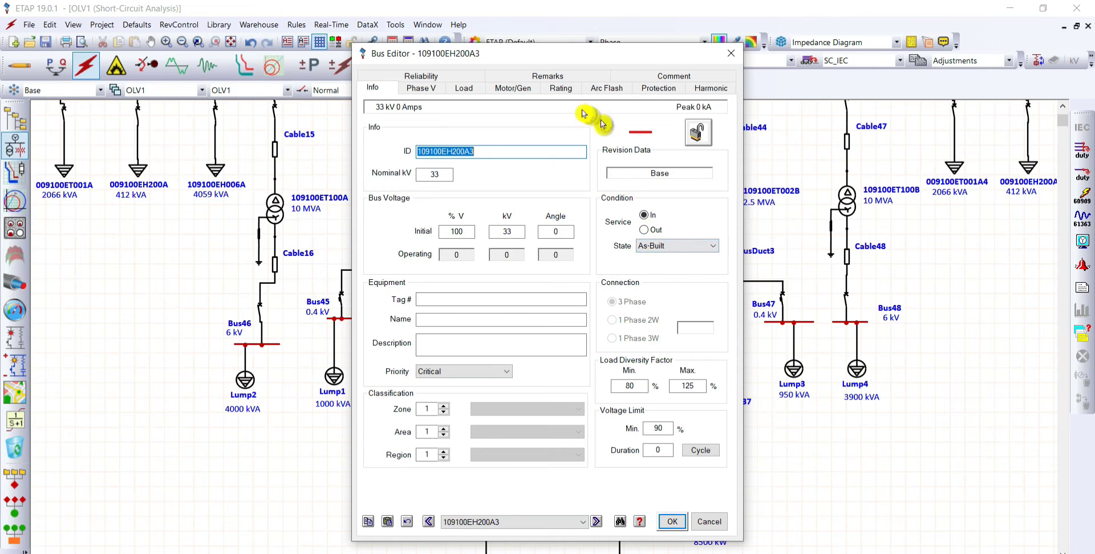
click(561, 91)
double_click(678, 193)
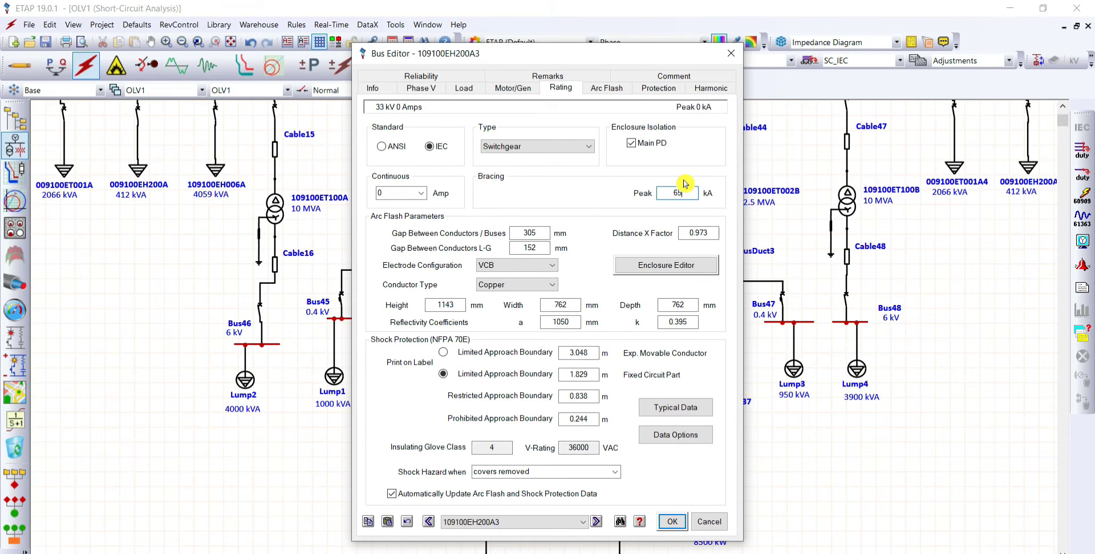
click(672, 521)
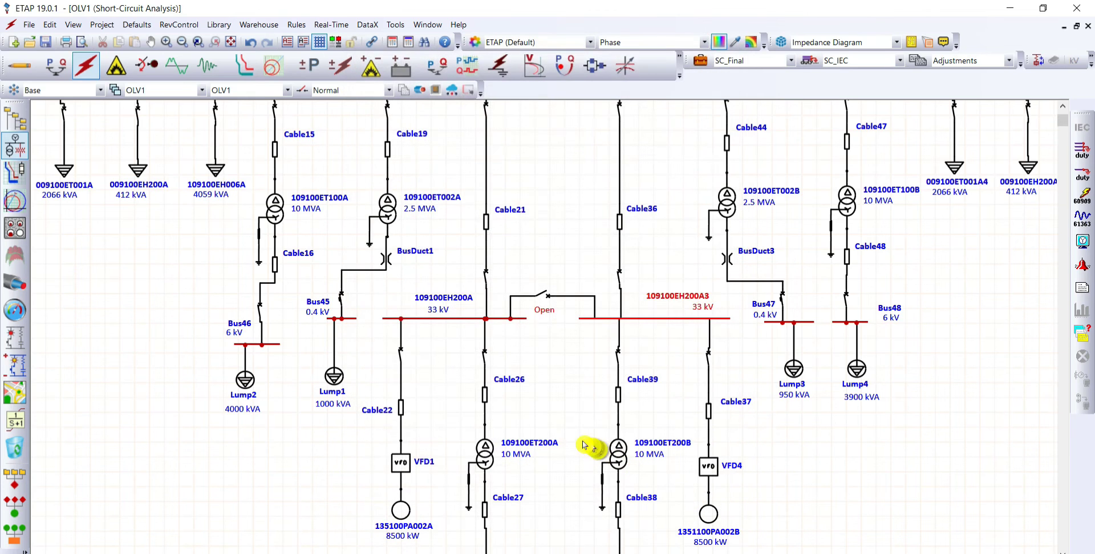
Step: Set the peak bracing rating of the 6 kV bus Bus46 to 65 kA and accept it
double_click(273, 345)
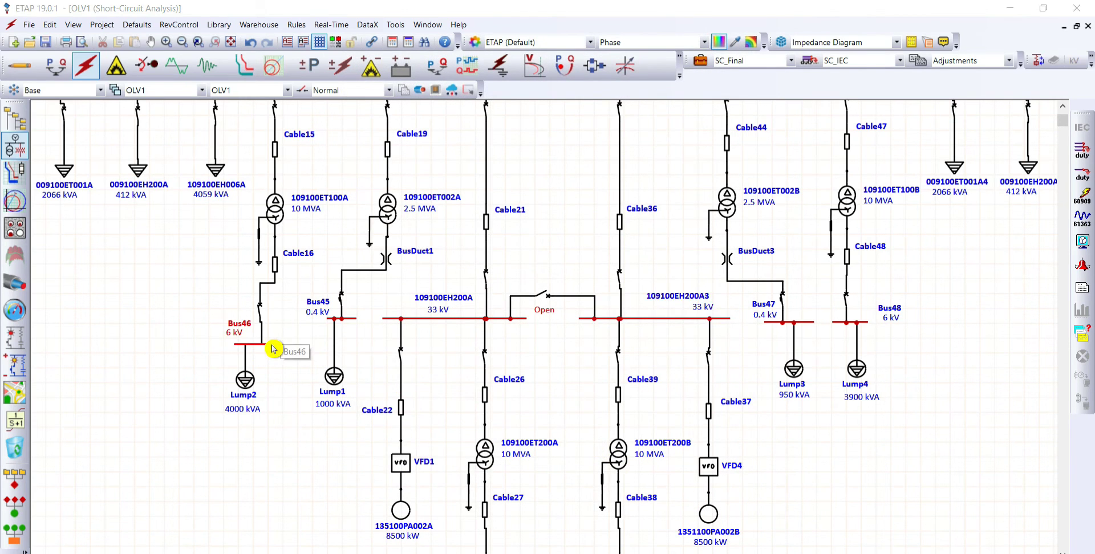
click(560, 88)
click(677, 194)
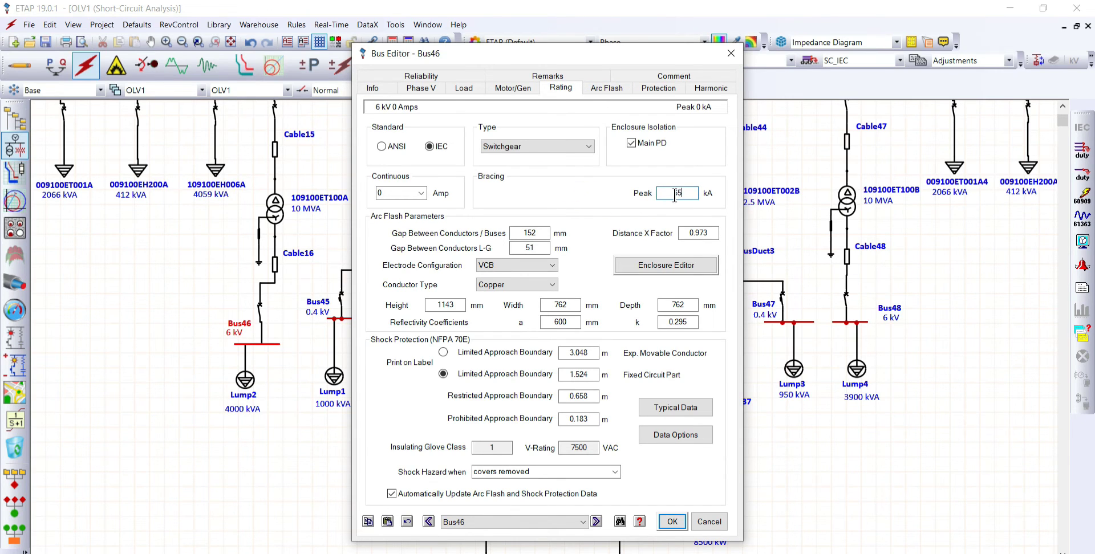
click(672, 521)
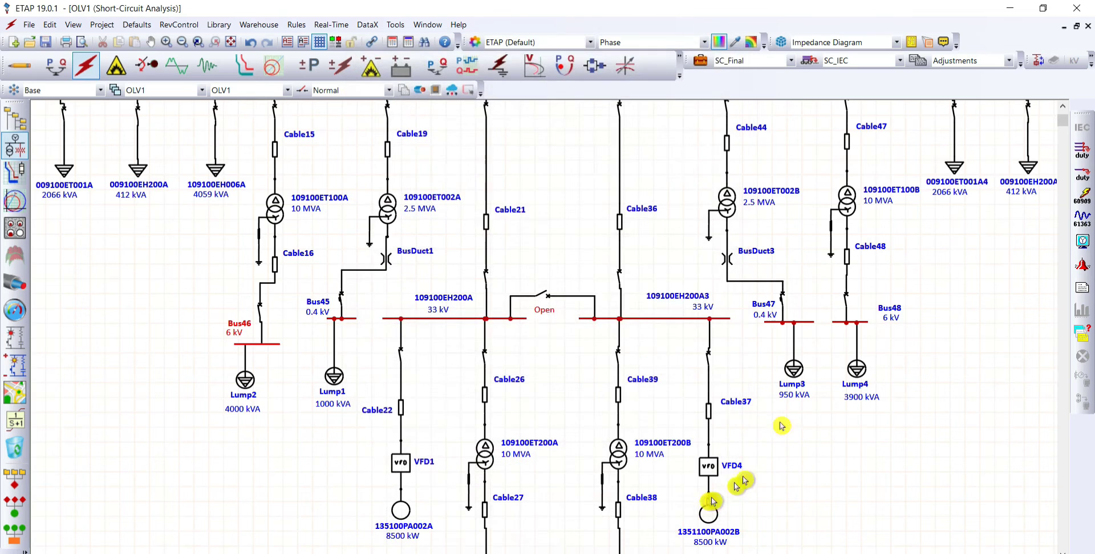
Step: Set the peak bracing rating of the 6 kV bus Bus48 to 65 kA and accept it
double_click(860, 323)
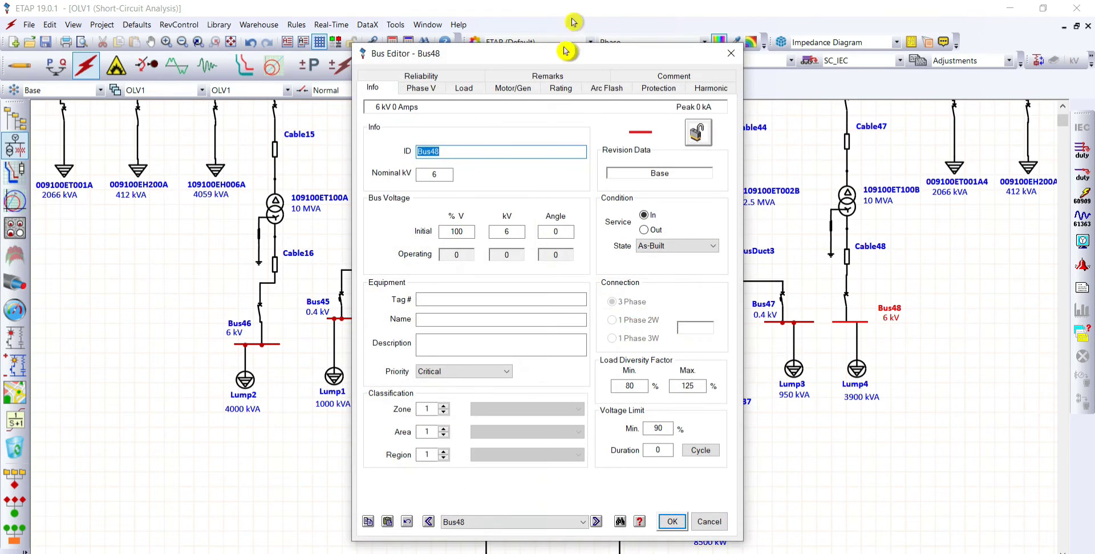
click(560, 90)
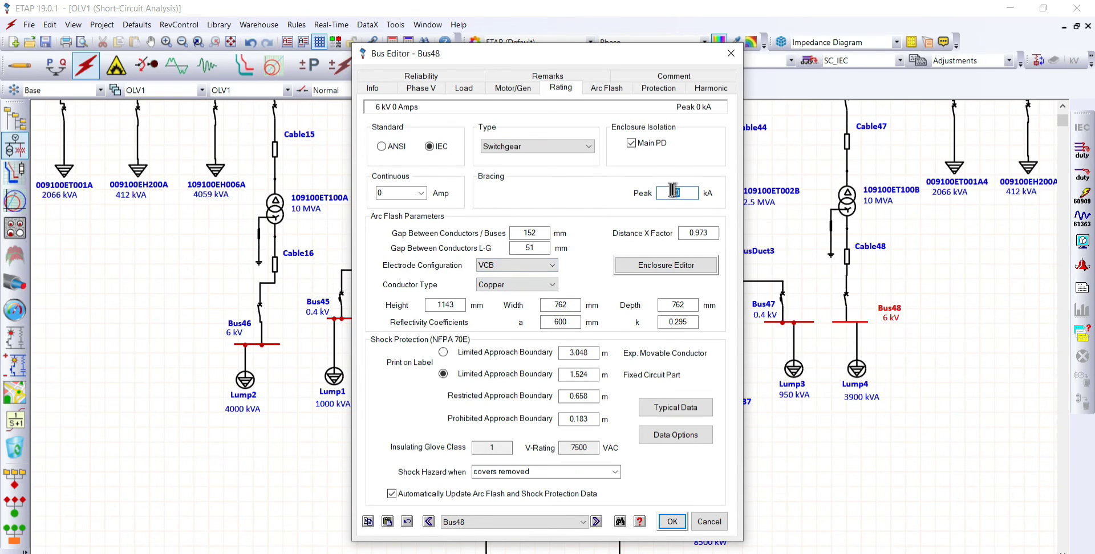
click(679, 197)
text(63)
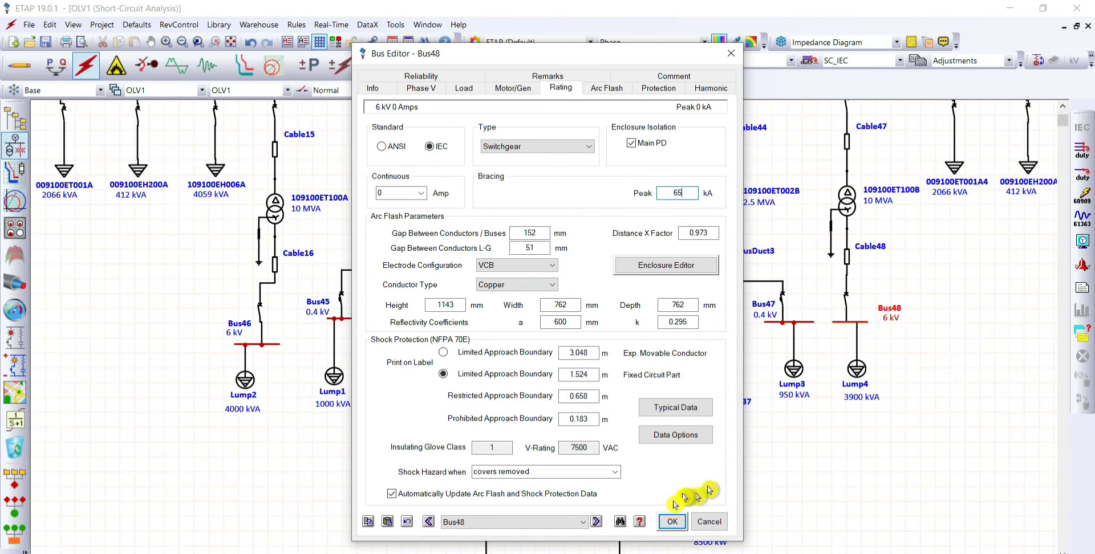
click(671, 522)
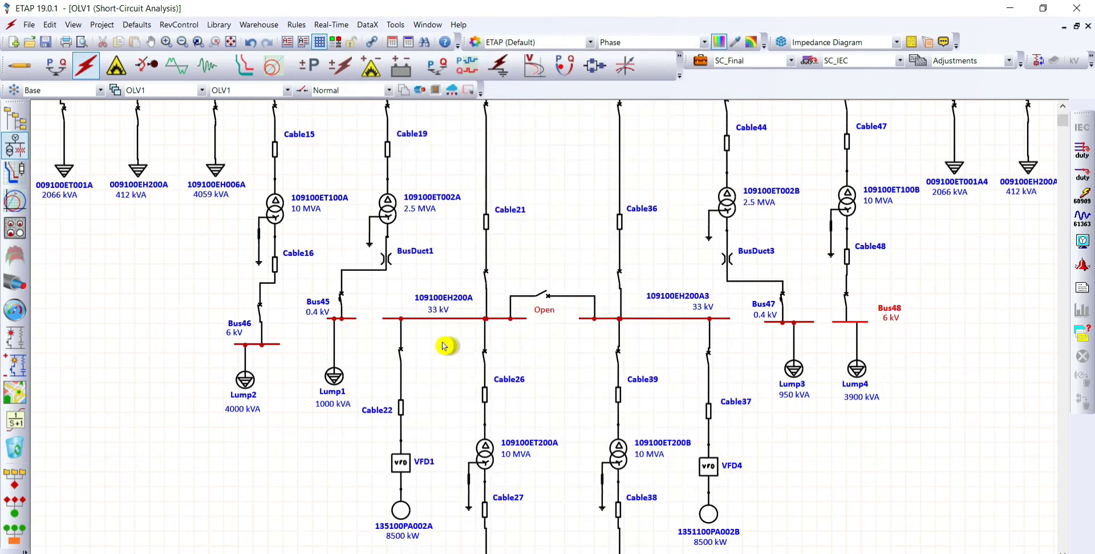
Step: Enter the peak bracing rating of the 6 kV bus 109100EH201A and accept it
scroll(441, 349, down, 8)
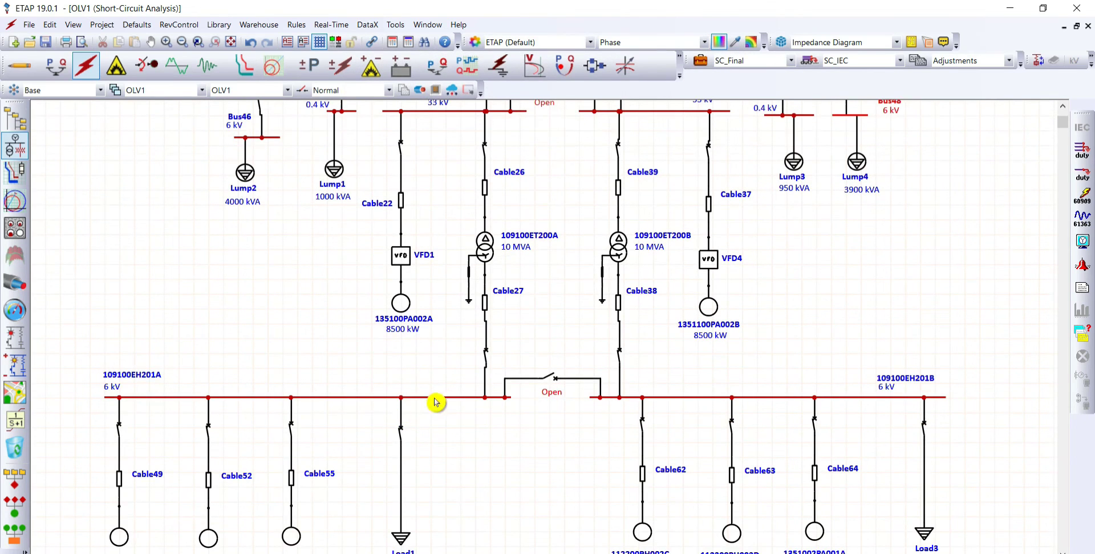
double_click(440, 400)
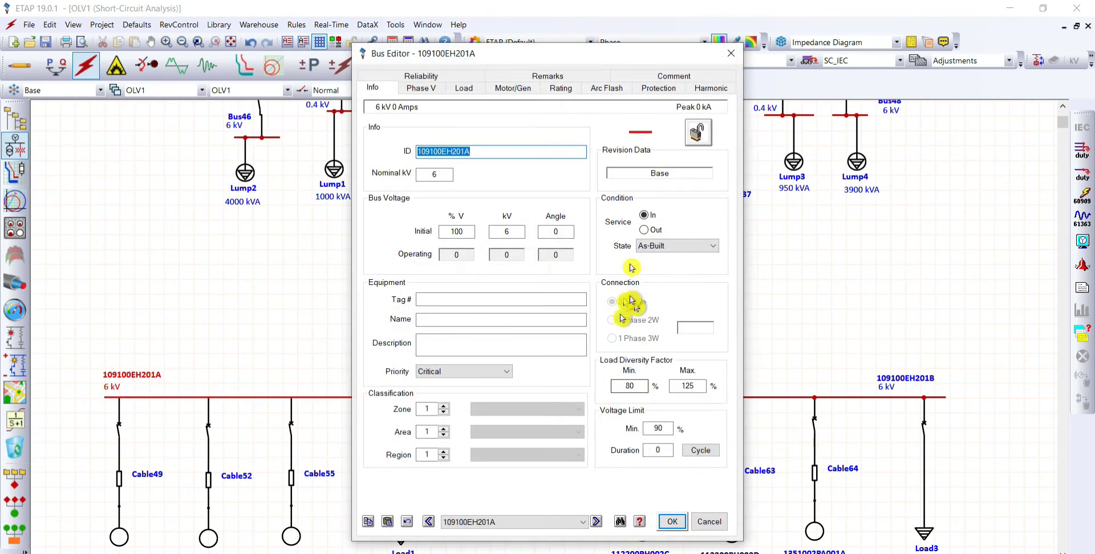
click(560, 88)
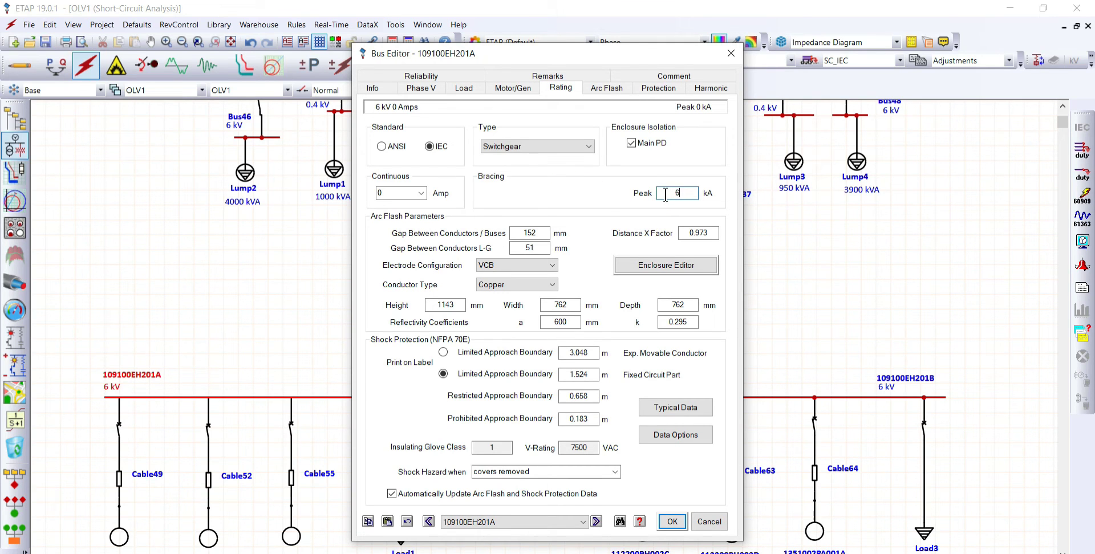
click(671, 521)
Step: Enter the peak bracing rating of the 6 kV bus 109100EH201B and accept it
double_click(704, 398)
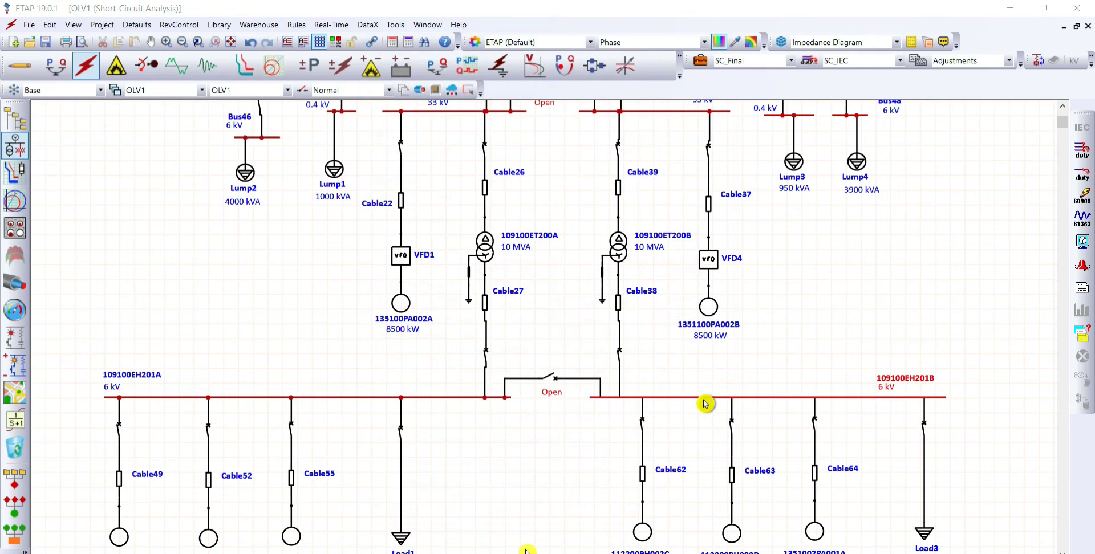
click(561, 88)
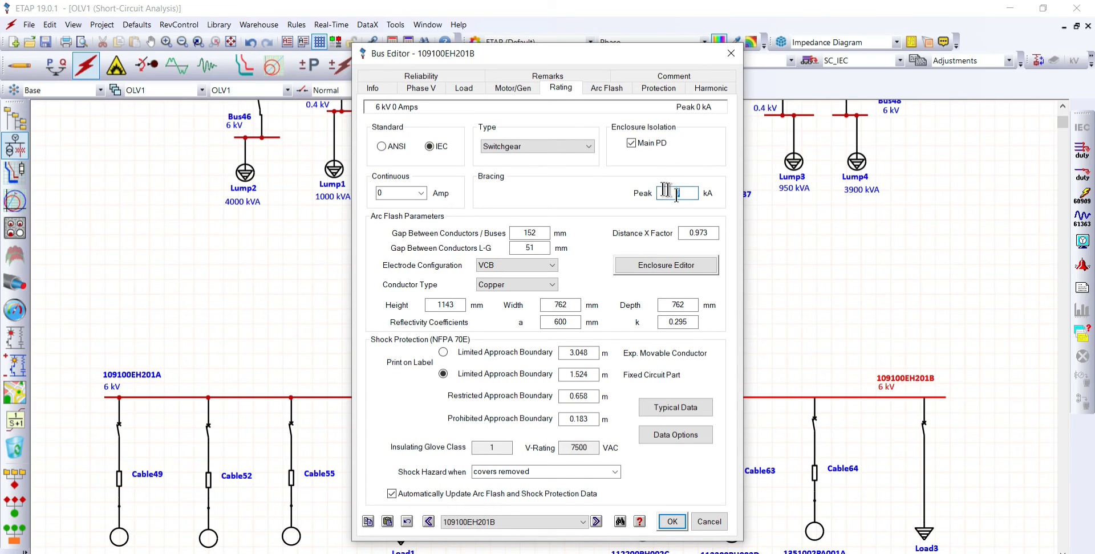
click(672, 522)
Step: Set the peak bracing rating of the 0.4 kV bus Bus45 to 187 kA and accept it
scroll(347, 348, up, 3)
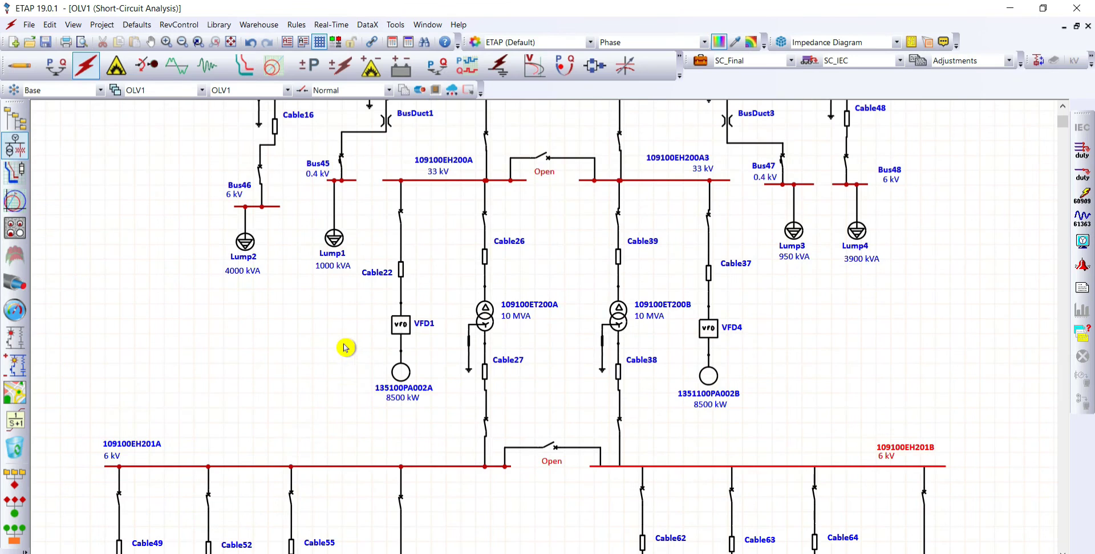
scroll(345, 348, up, 6)
scroll(345, 345, up, 3)
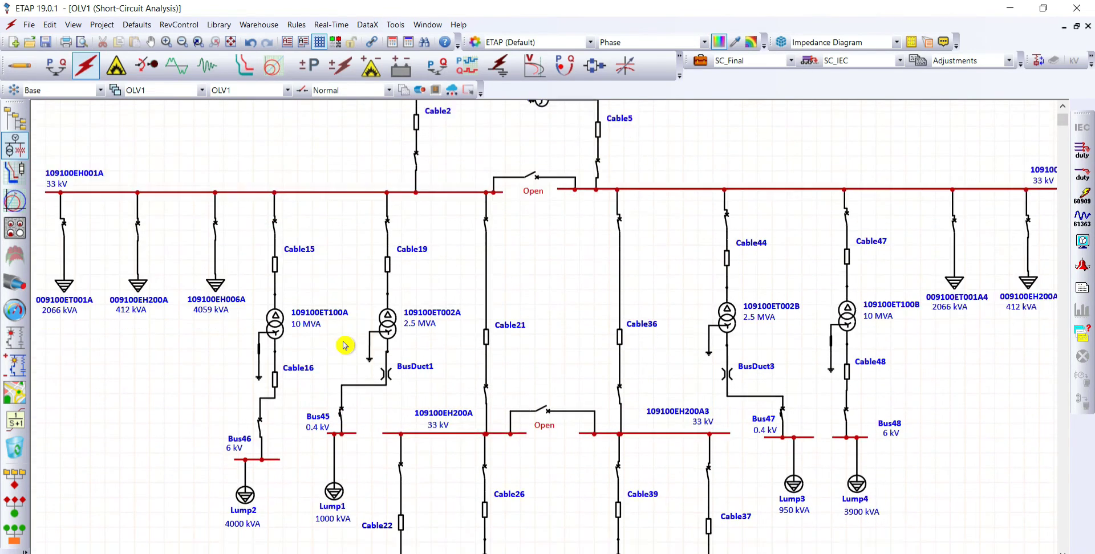
scroll(345, 345, down, 6)
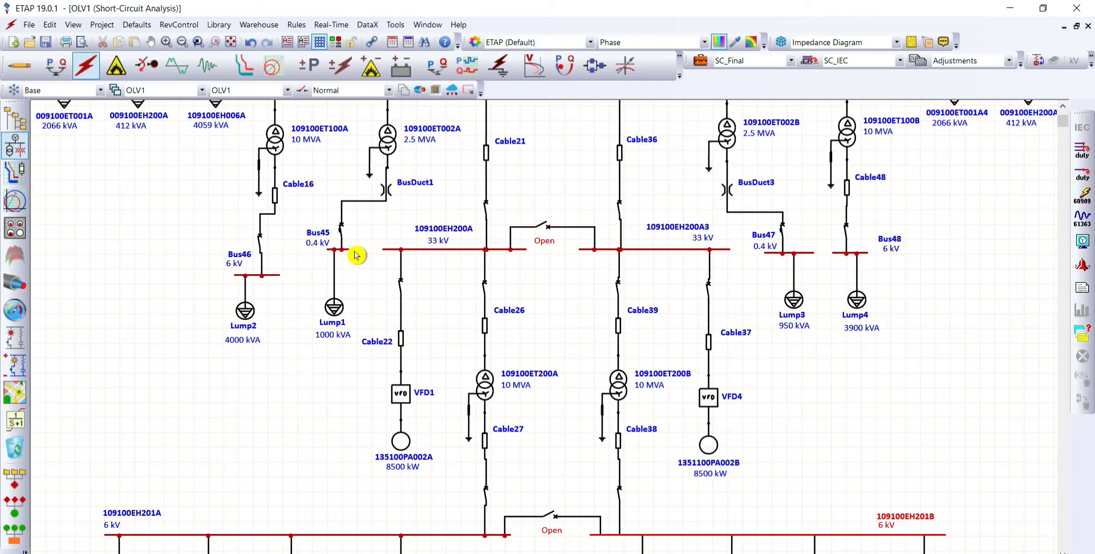
double_click(354, 253)
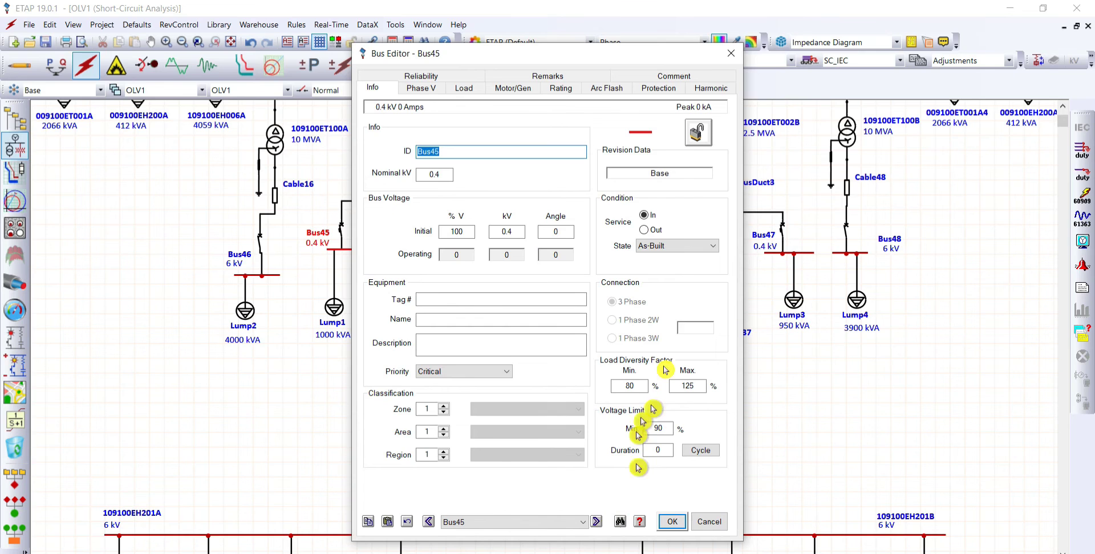
click(557, 88)
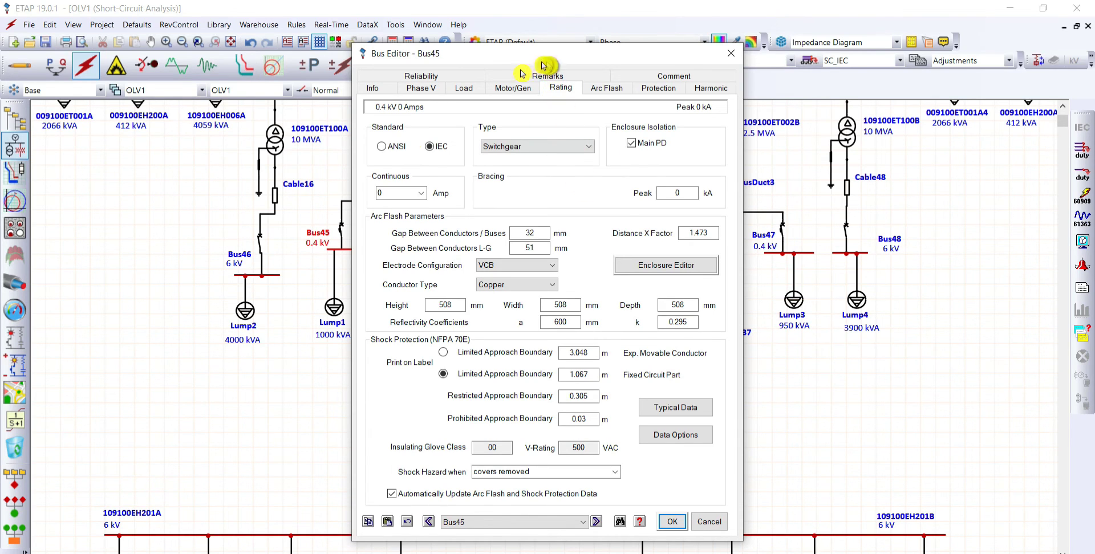
drag(471, 53, 536, 57)
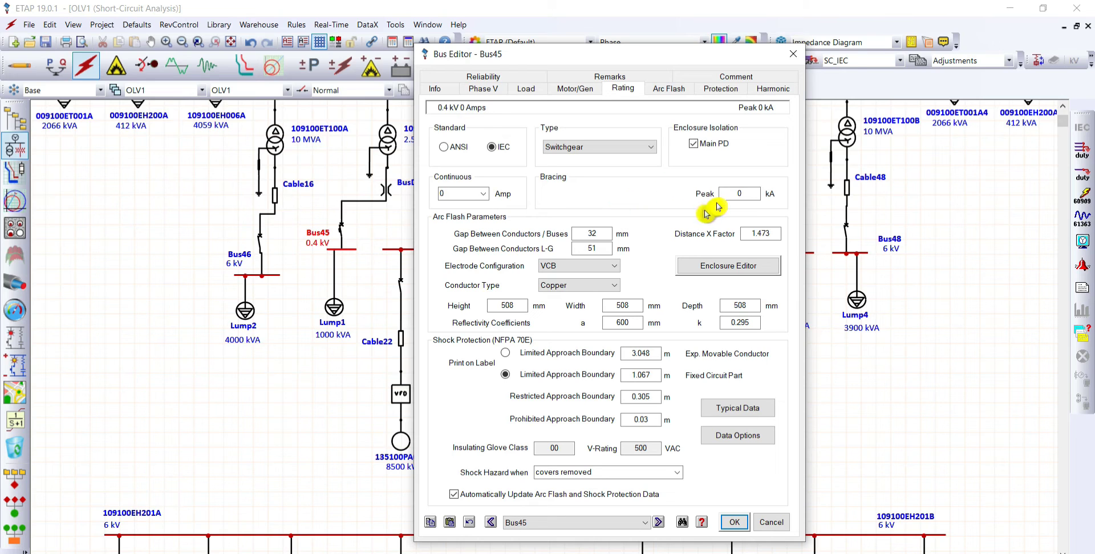
double_click(744, 194)
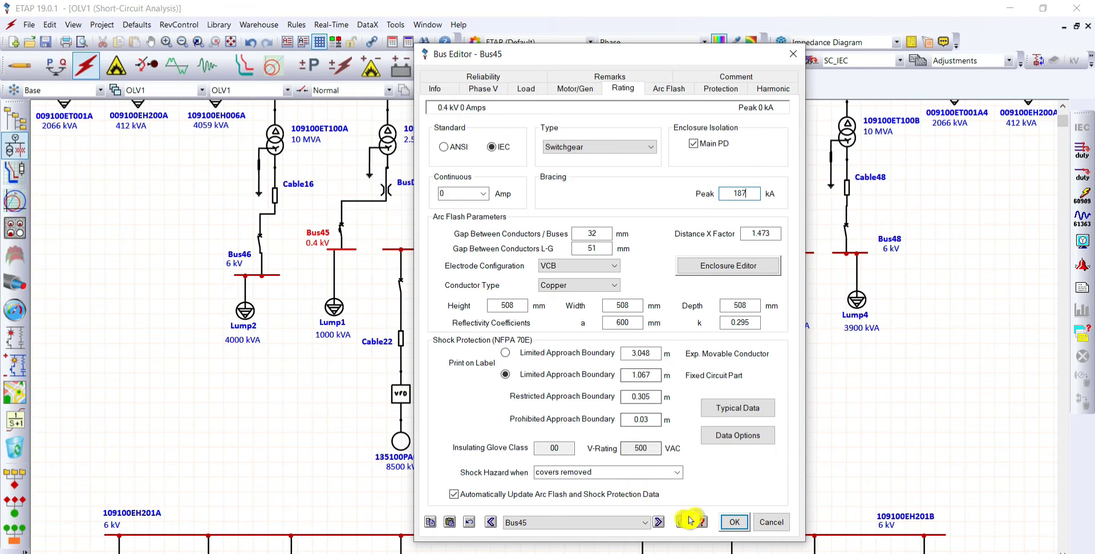
click(734, 522)
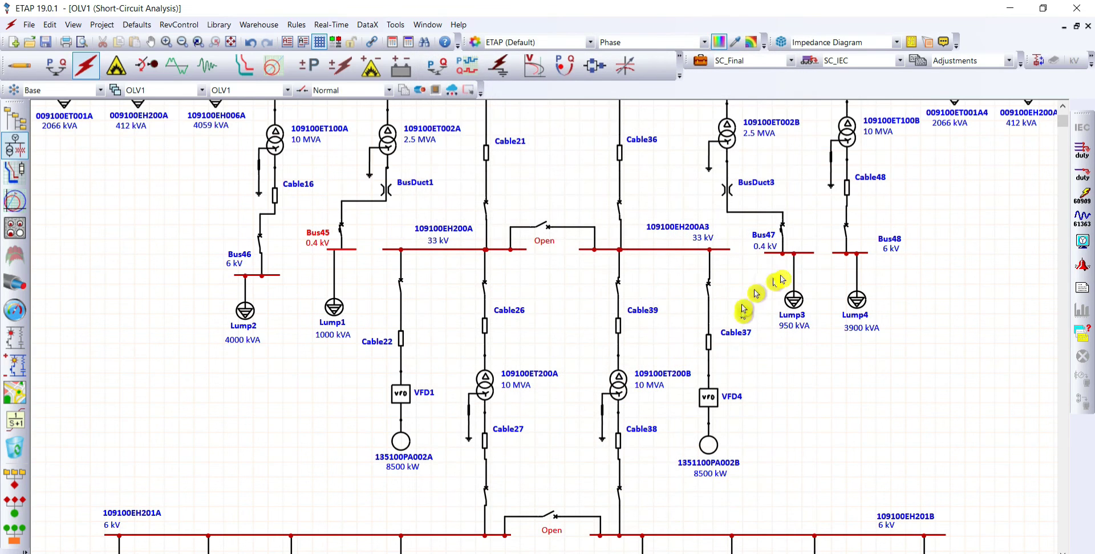
Step: Set the peak bracing rating of the 0.4 kV bus Bus47 to 187 kA and accept it
double_click(809, 254)
click(572, 89)
click(679, 192)
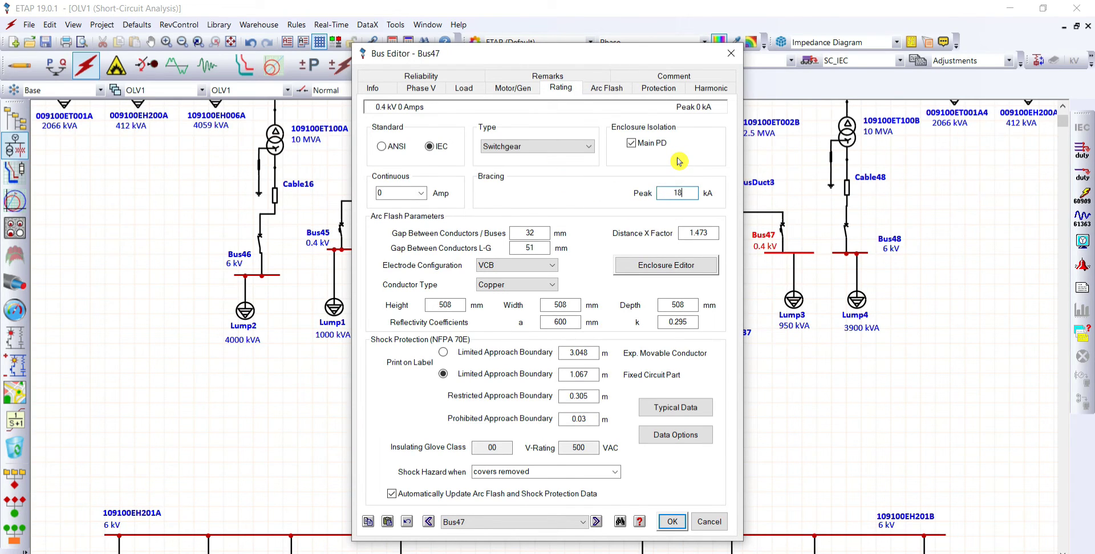
click(673, 523)
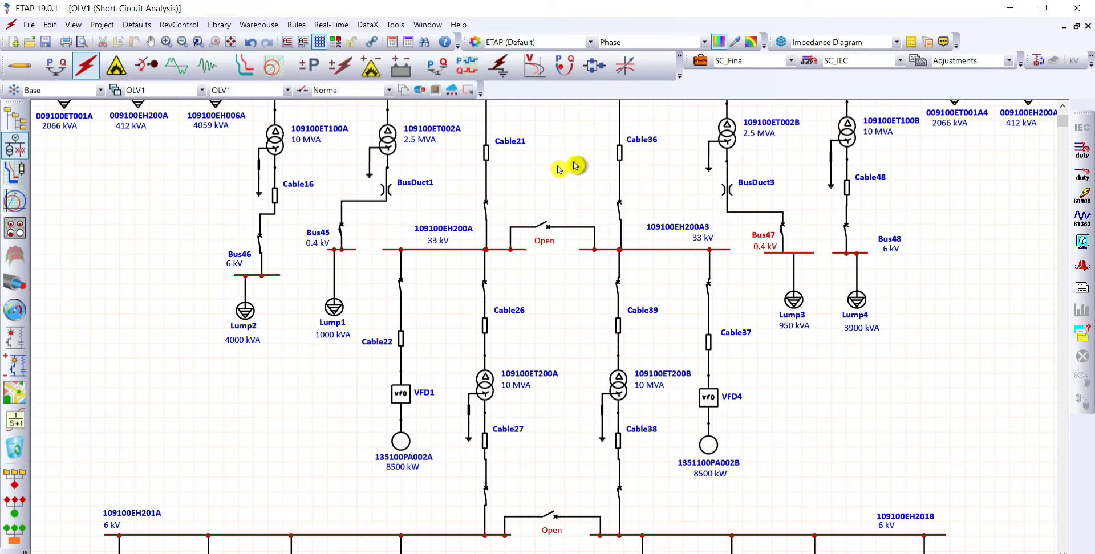
scroll(586, 202, up, 1)
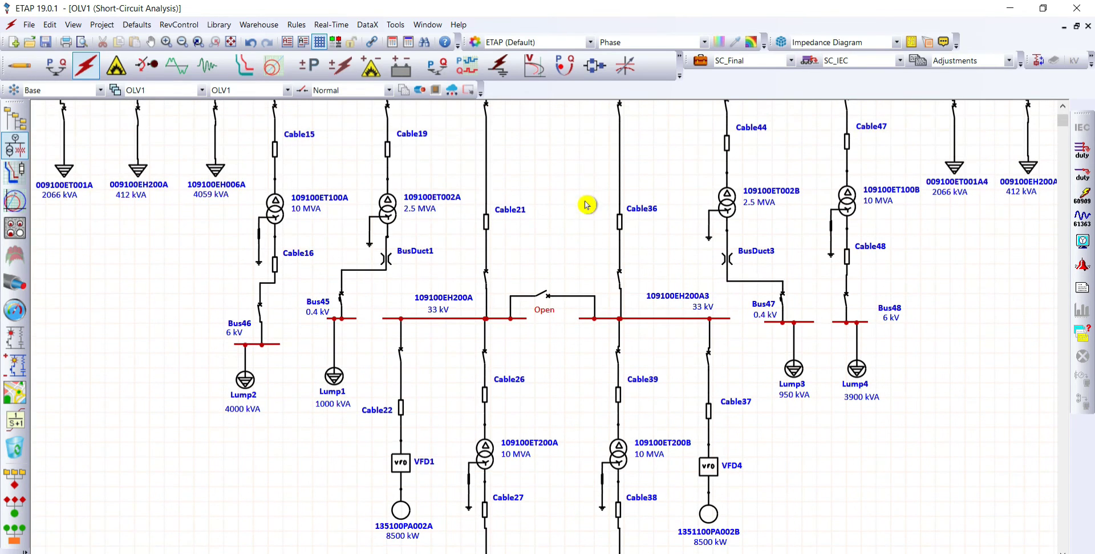
scroll(572, 225, up, 5)
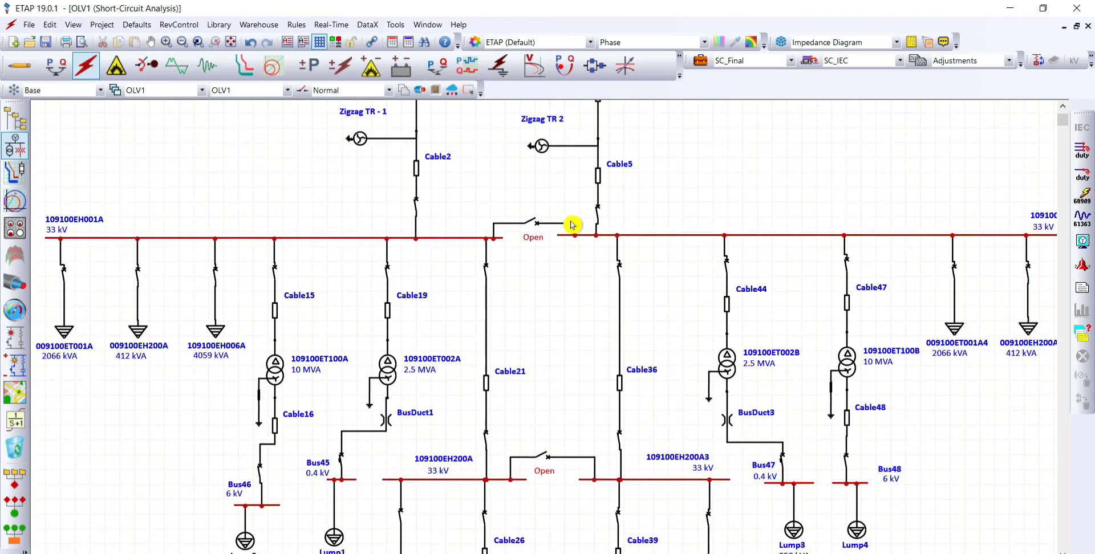
scroll(573, 225, up, 1)
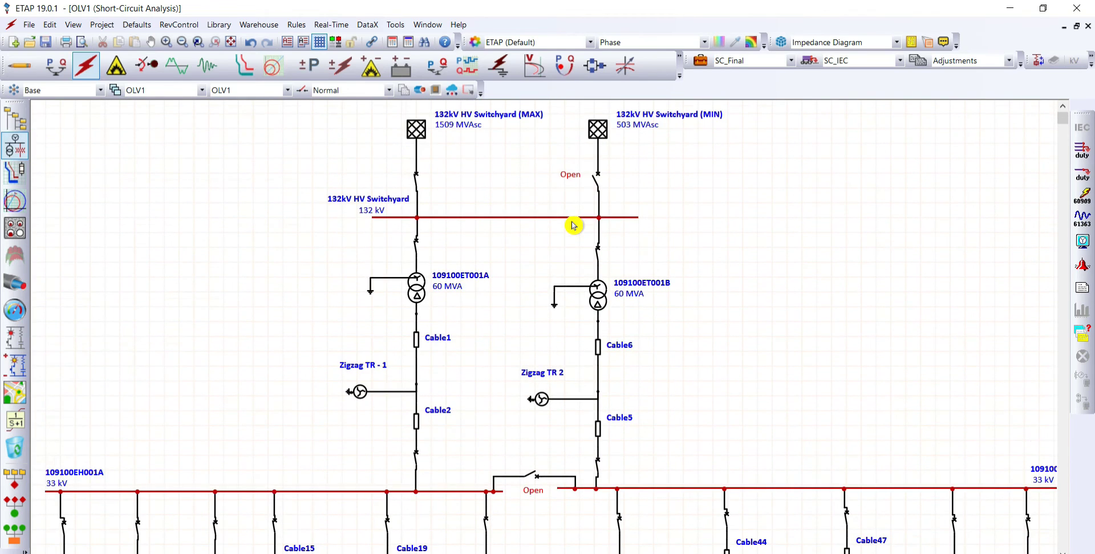
scroll(805, 289, down, 1)
scroll(805, 290, down, 1)
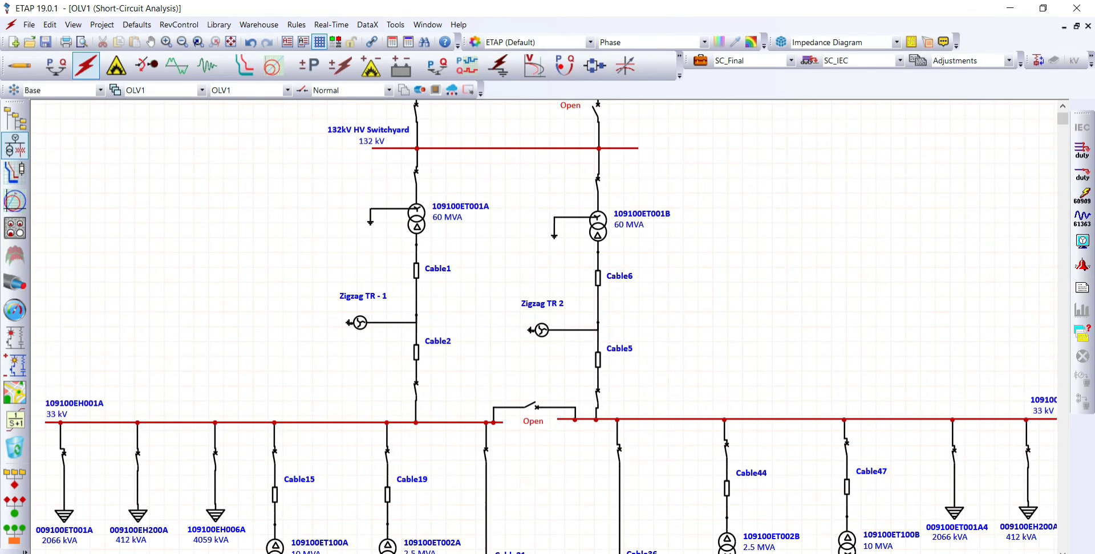
Step: Switch to the browser and compare device capacities with 3-phase short-circuit currents in the summary of the SC_IEC report without bus bracing
click(365, 553)
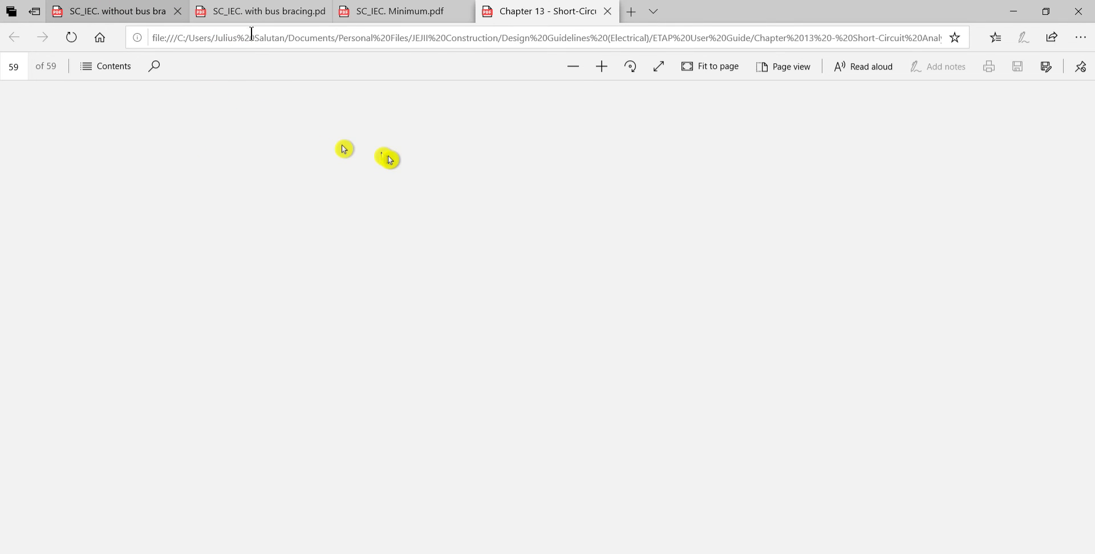
key(ctrl+Tab)
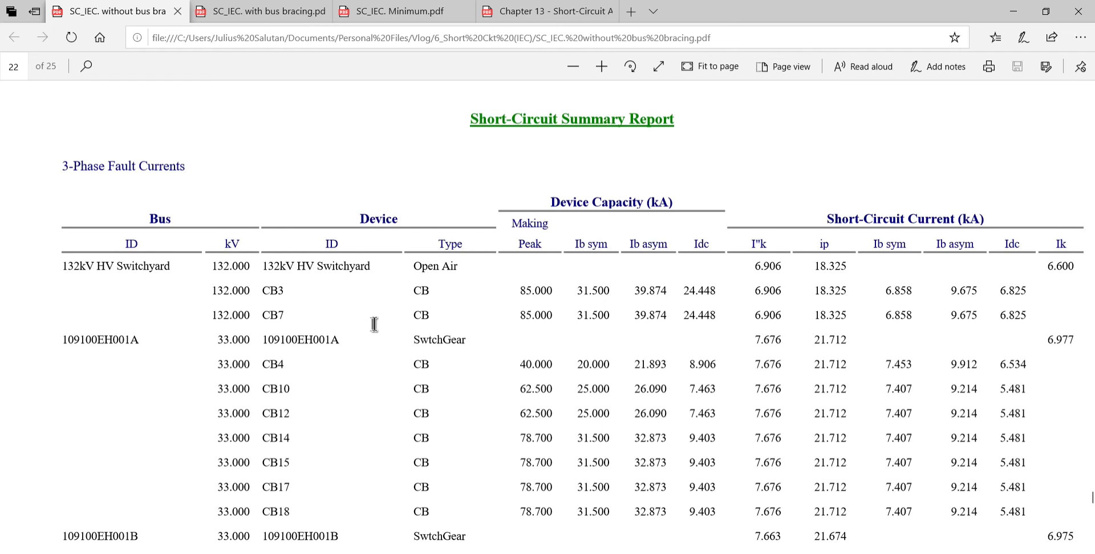
scroll(374, 327, down, 1)
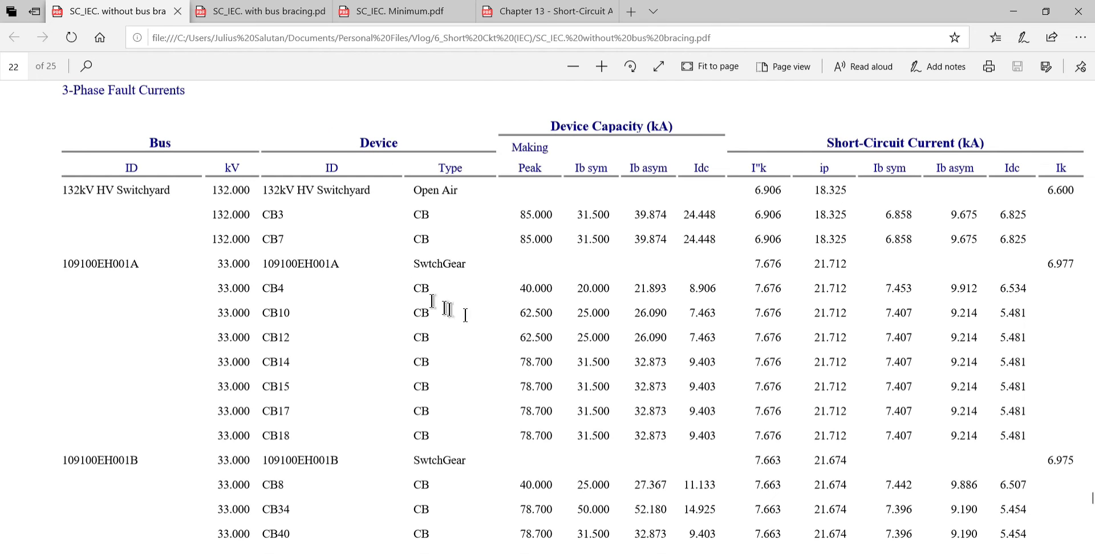
scroll(425, 301, down, 3)
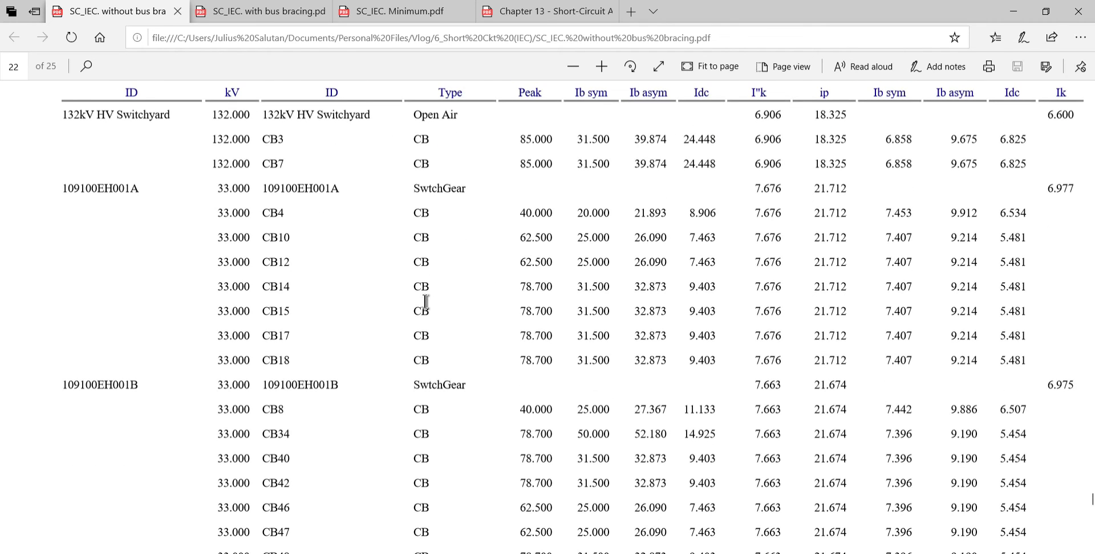
scroll(467, 296, up, 3)
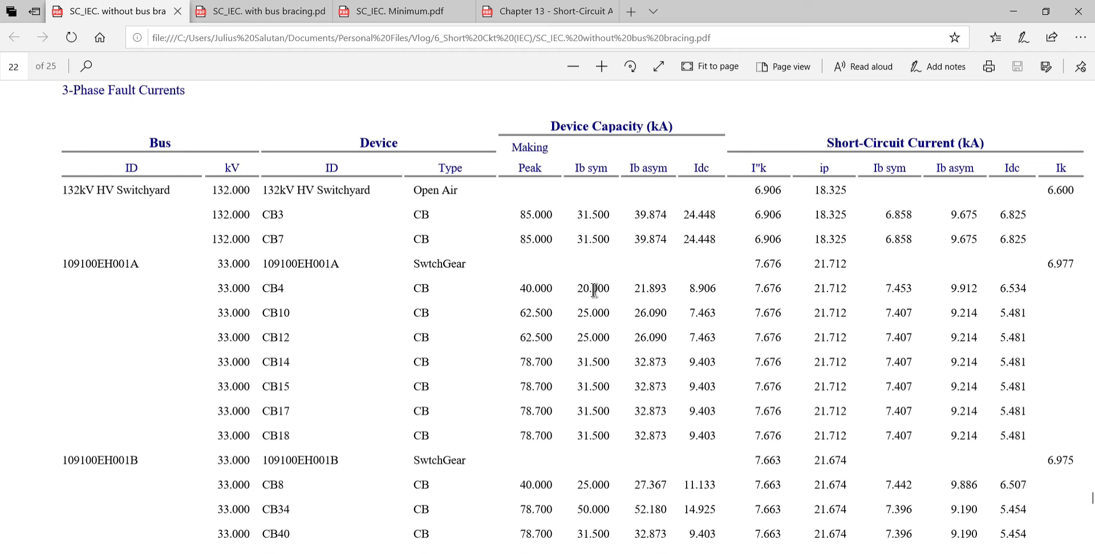
scroll(584, 293, down, 1)
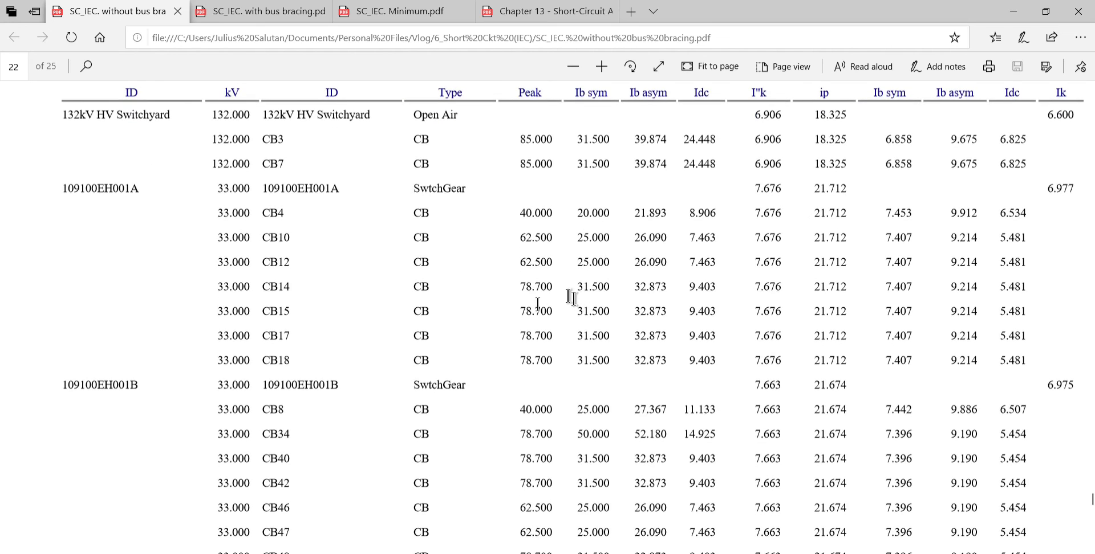
scroll(489, 290, up, 1)
scroll(513, 274, down, 3)
scroll(289, 351, down, 5)
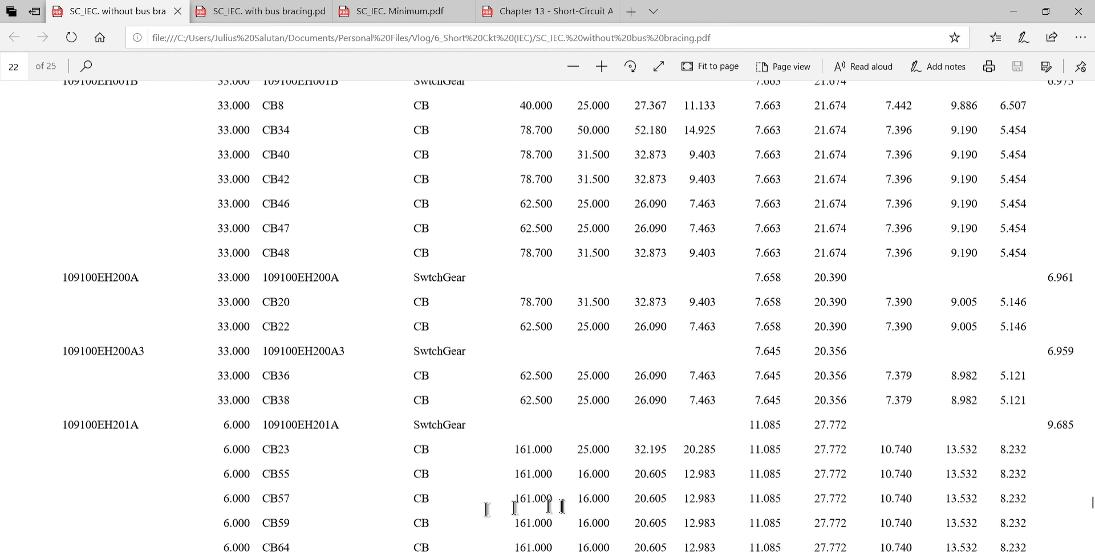
scroll(502, 403, down, 1)
scroll(501, 404, down, 2)
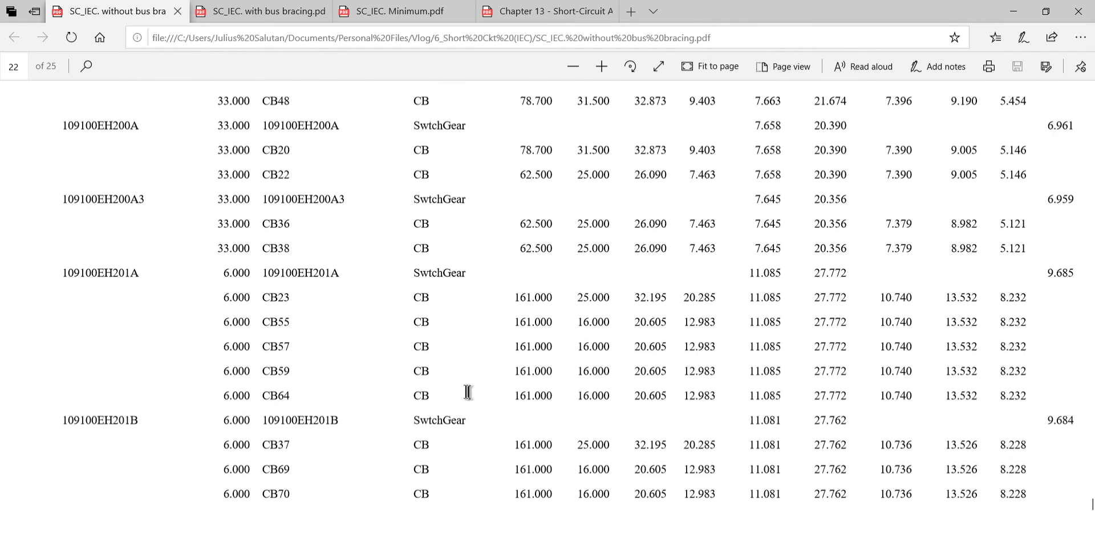
scroll(467, 392, down, 2)
scroll(467, 392, down, 8)
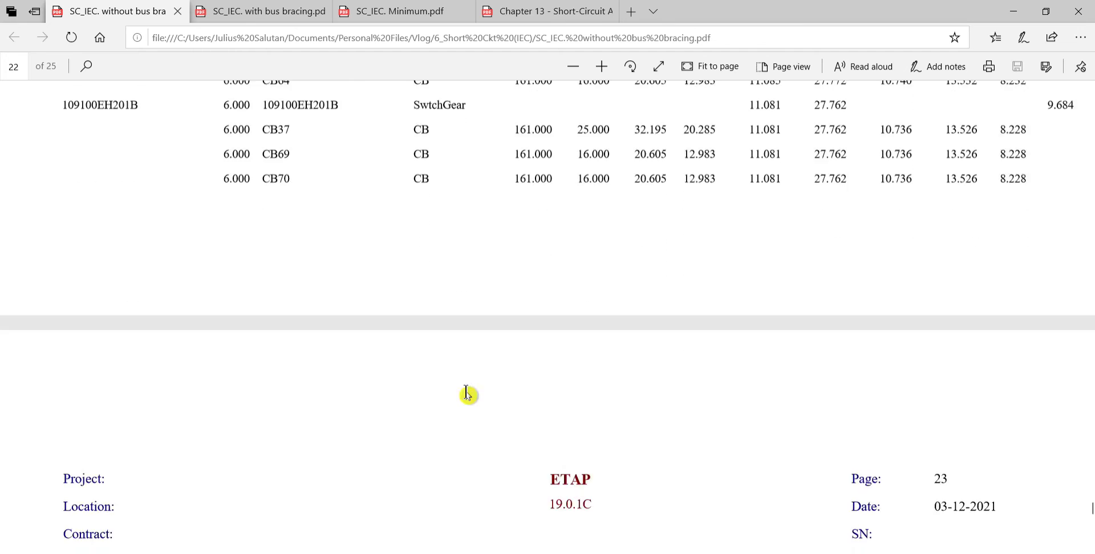
scroll(467, 394, down, 4)
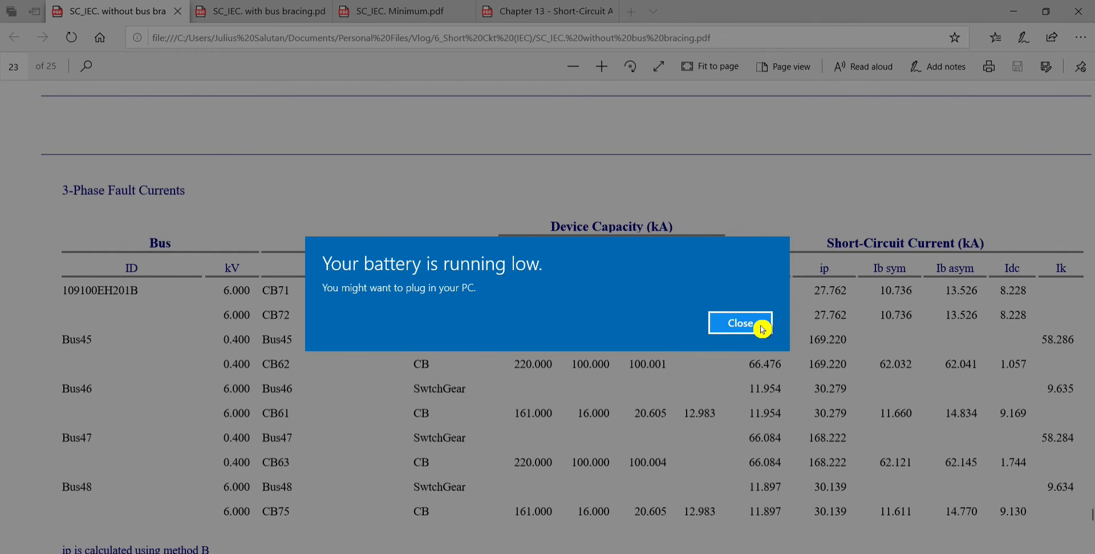
click(740, 323)
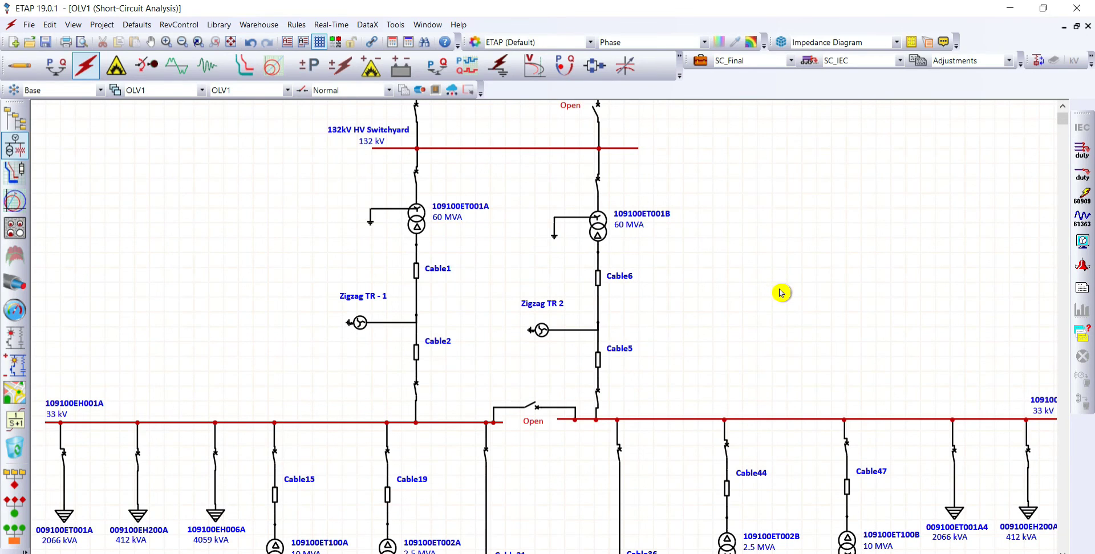
Step: Switch back to ETAP and run the IEC three-phase device duty calculation with the bus bracing ratings entered
scroll(781, 293, up, 3)
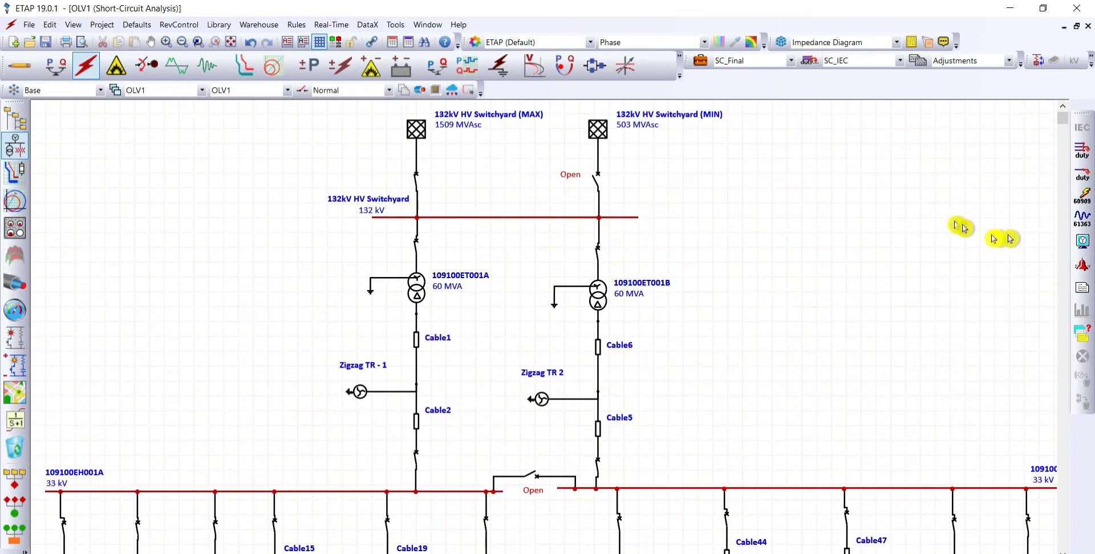
click(1080, 154)
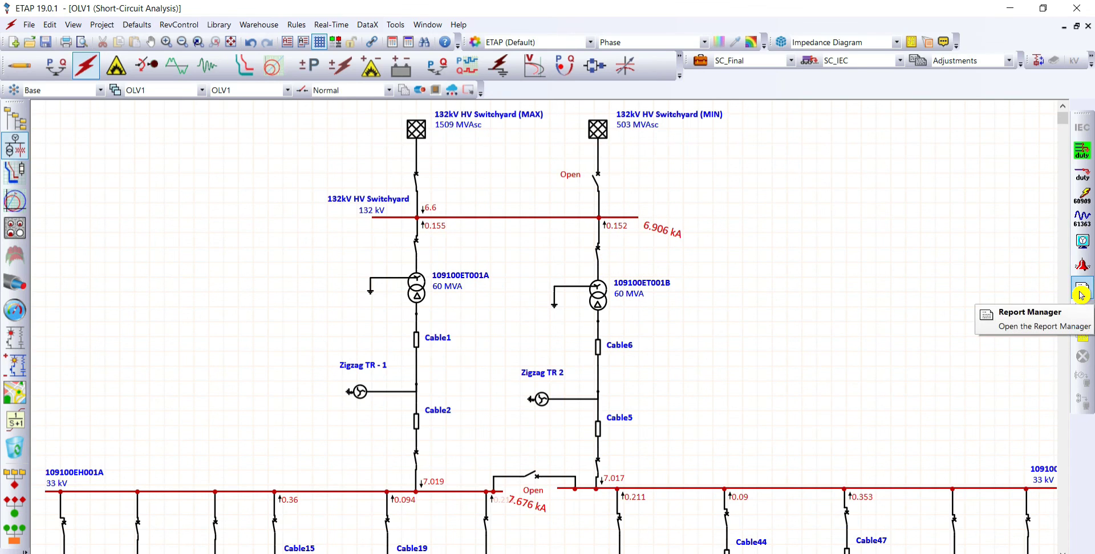
Step: Switch to the browser and examine the bus peak capacities against the 3-phase fault currents in the SC_IEC report with bus bracing
click(415, 553)
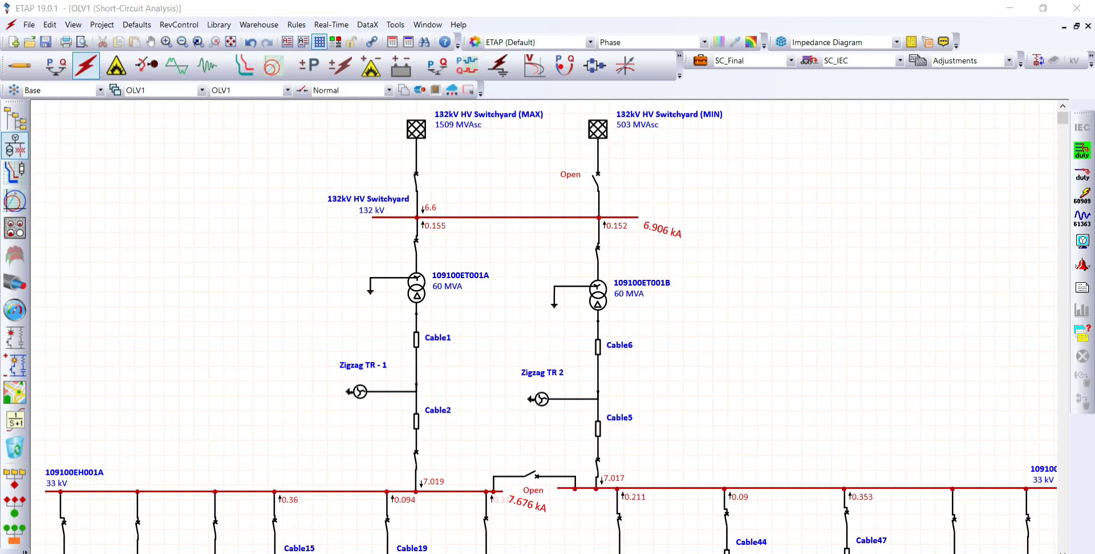
click(263, 11)
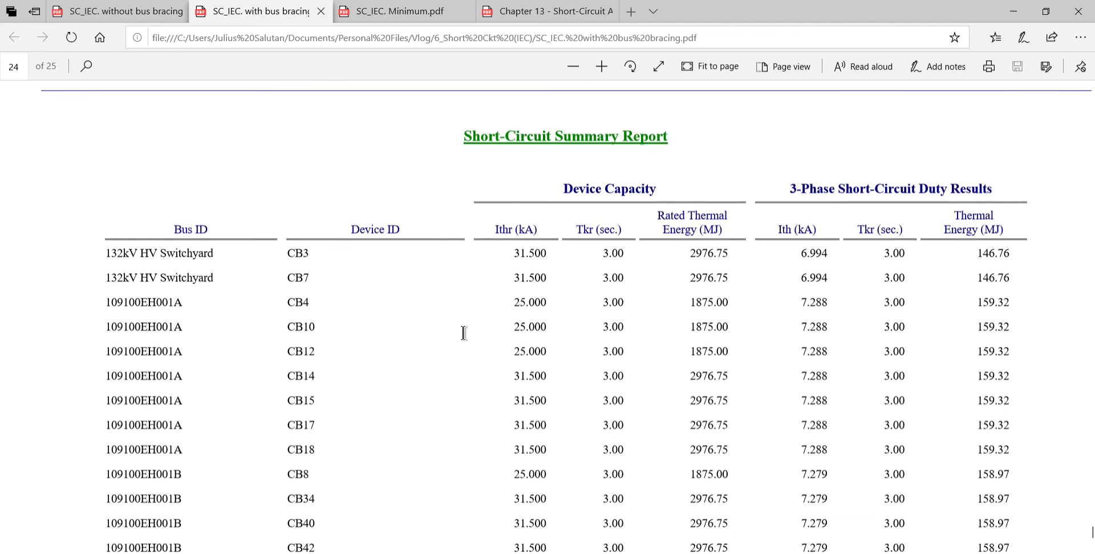
scroll(463, 332, down, 3)
scroll(462, 331, up, 4)
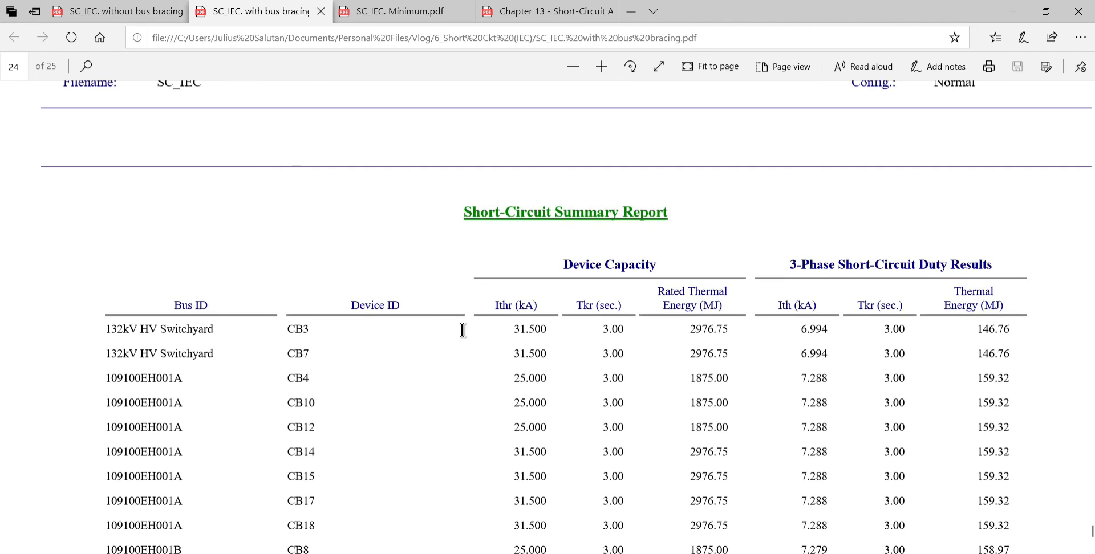
scroll(462, 331, up, 6)
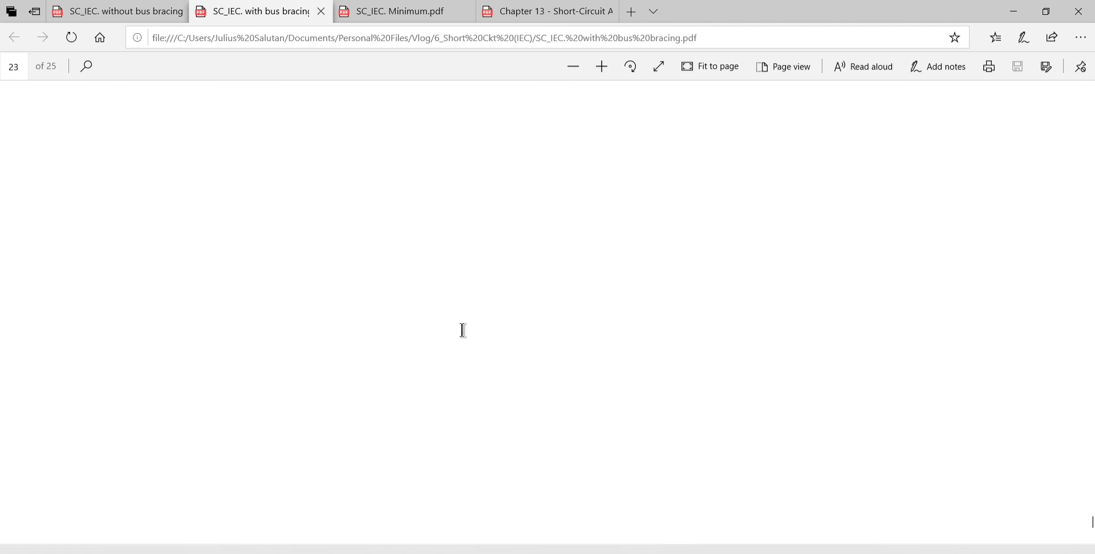
scroll(462, 332, up, 10)
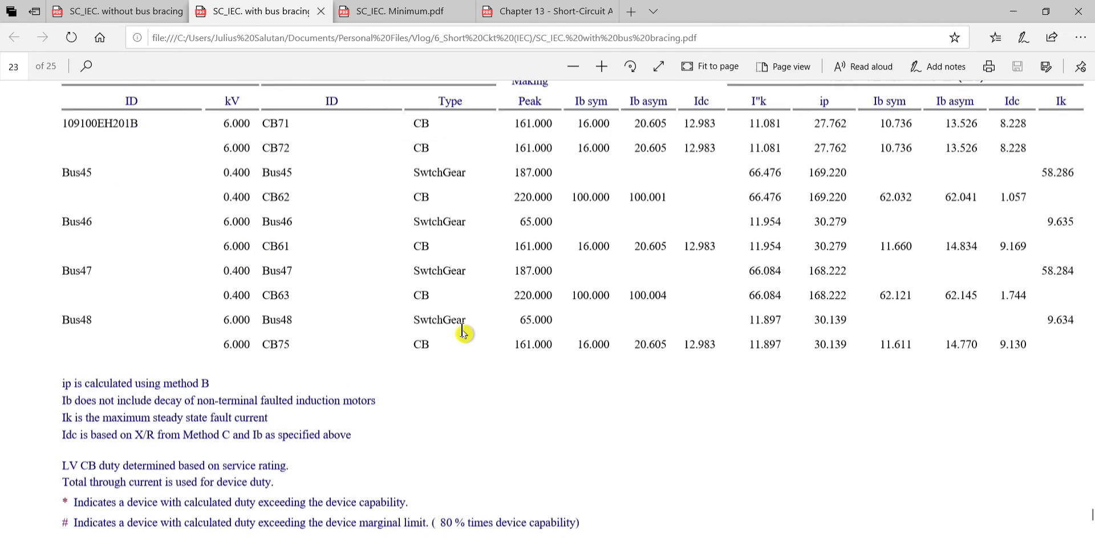
scroll(463, 332, up, 10)
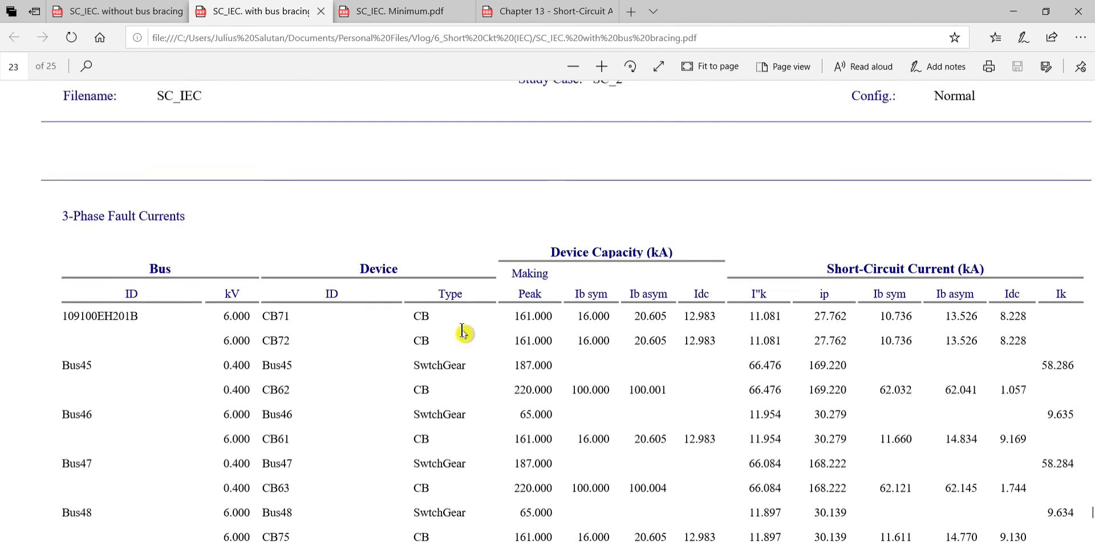
scroll(462, 332, up, 8)
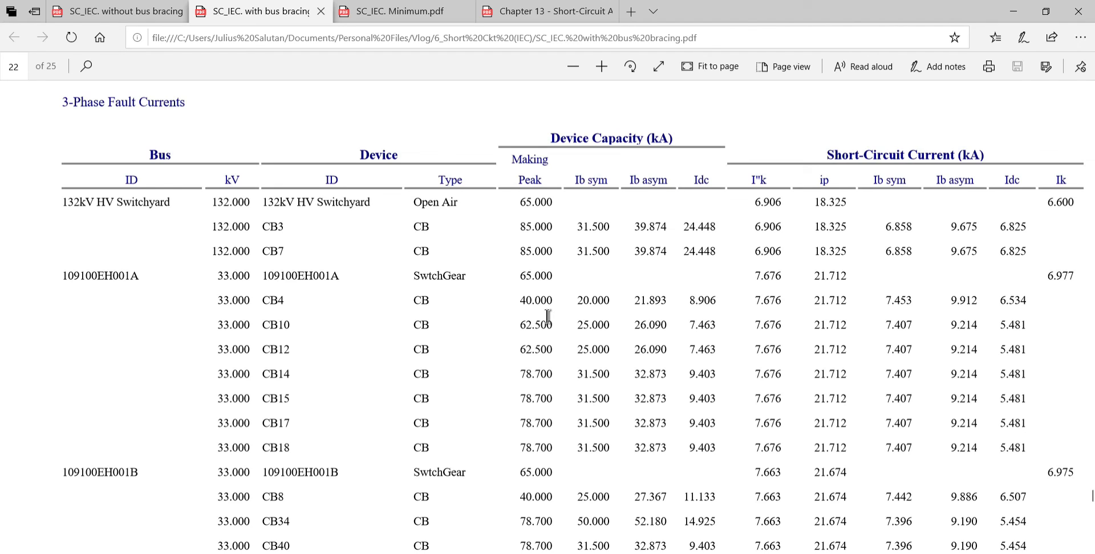
scroll(548, 316, down, 5)
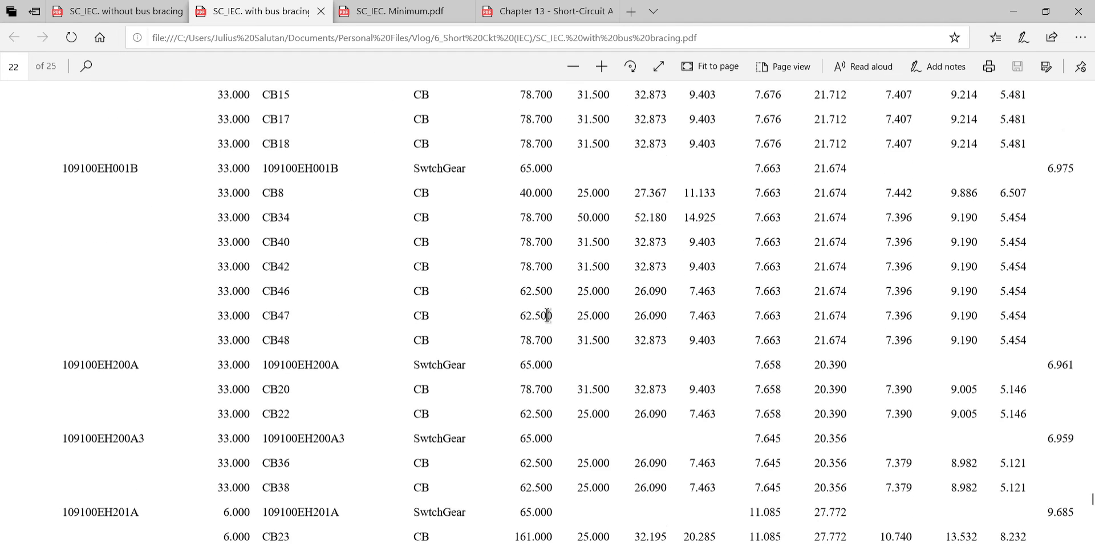
Step: Review the remaining device capacities against short-circuit currents through Bus48 in the report with bus bracing, ending back at the 132kV HV Switchyard rows
scroll(547, 317, down, 3)
scroll(547, 315, down, 4)
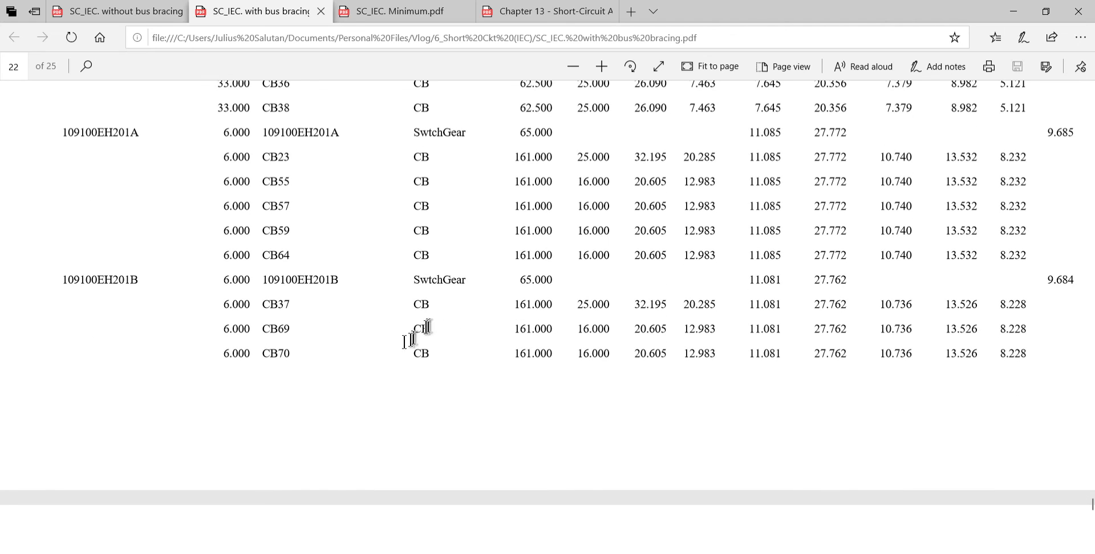
scroll(431, 348, down, 6)
scroll(435, 346, down, 4)
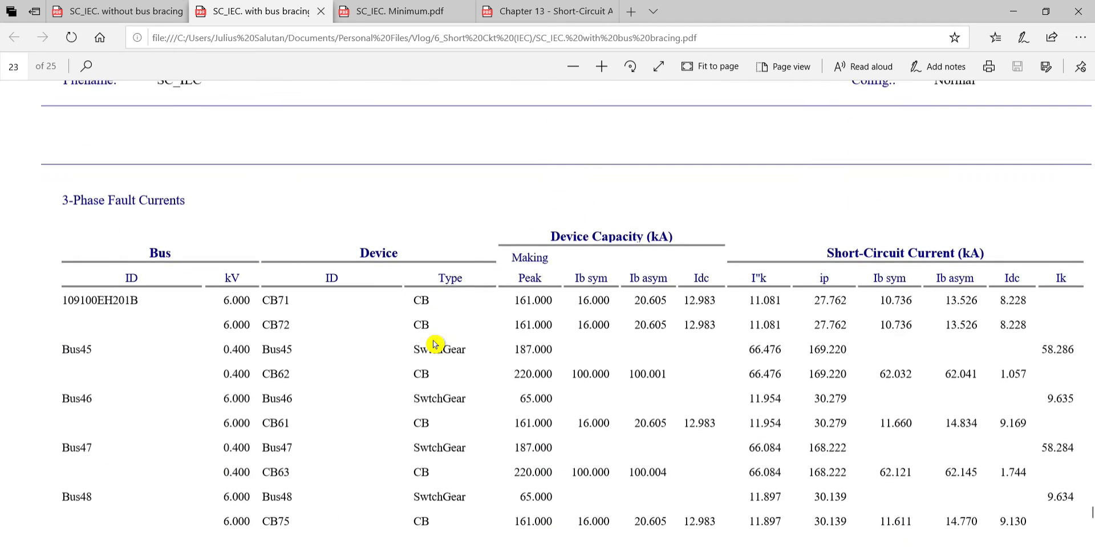
scroll(435, 337, down, 1)
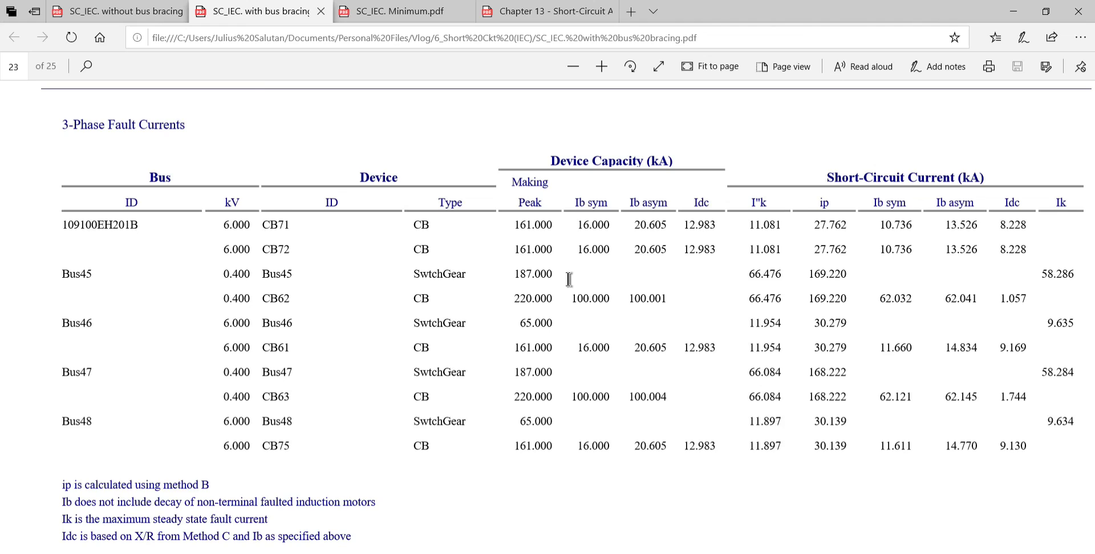
scroll(587, 342, down, 2)
scroll(587, 347, up, 2)
scroll(588, 346, up, 8)
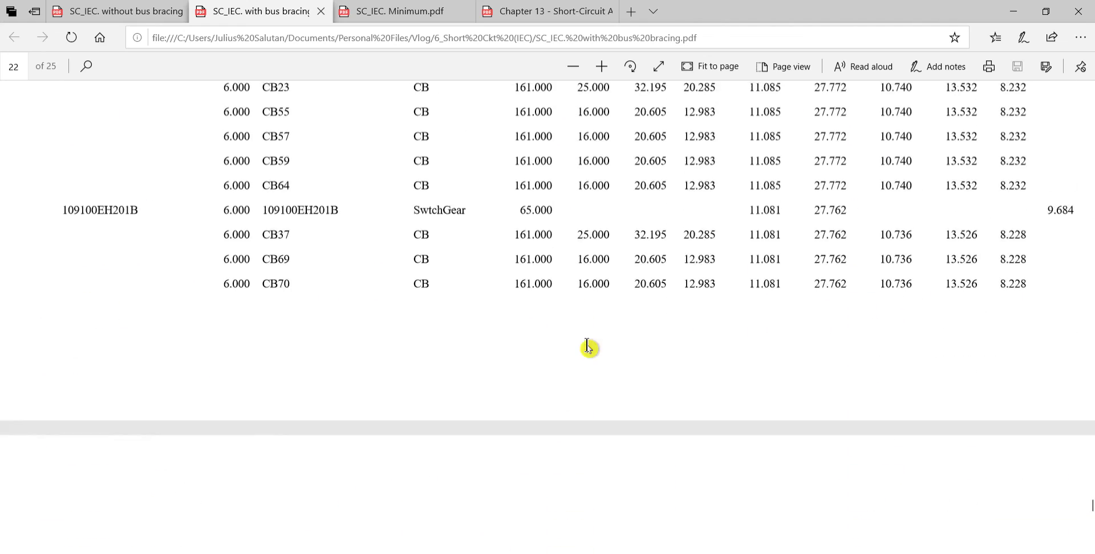
scroll(588, 346, up, 3)
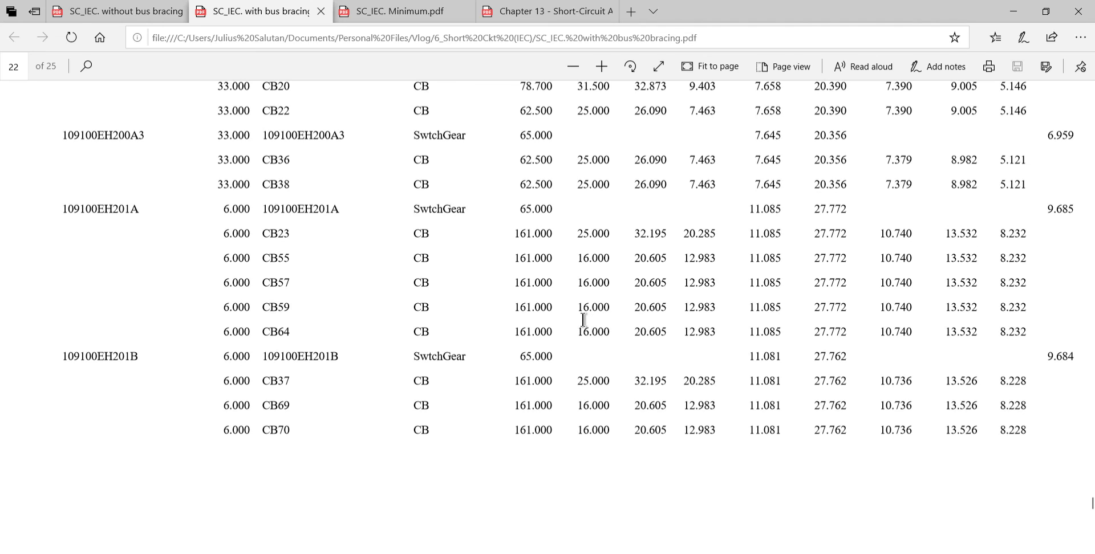
scroll(583, 319, up, 9)
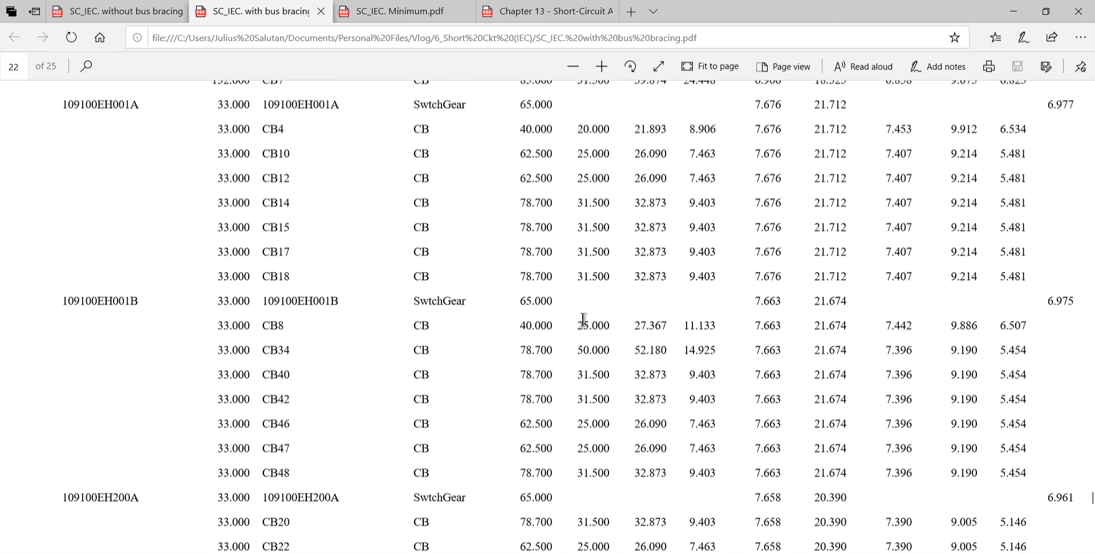
scroll(584, 320, up, 2)
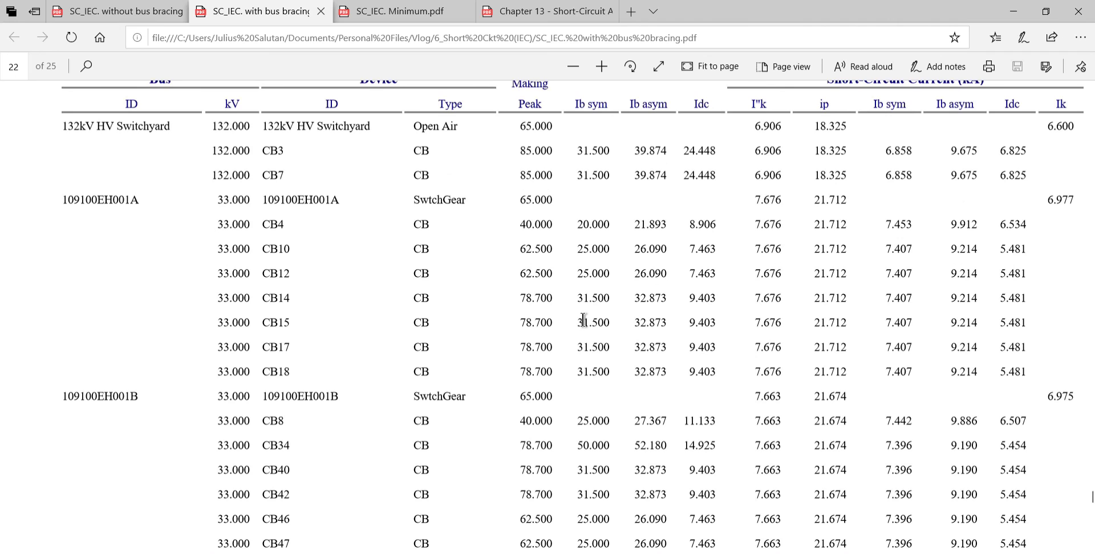
scroll(583, 319, up, 2)
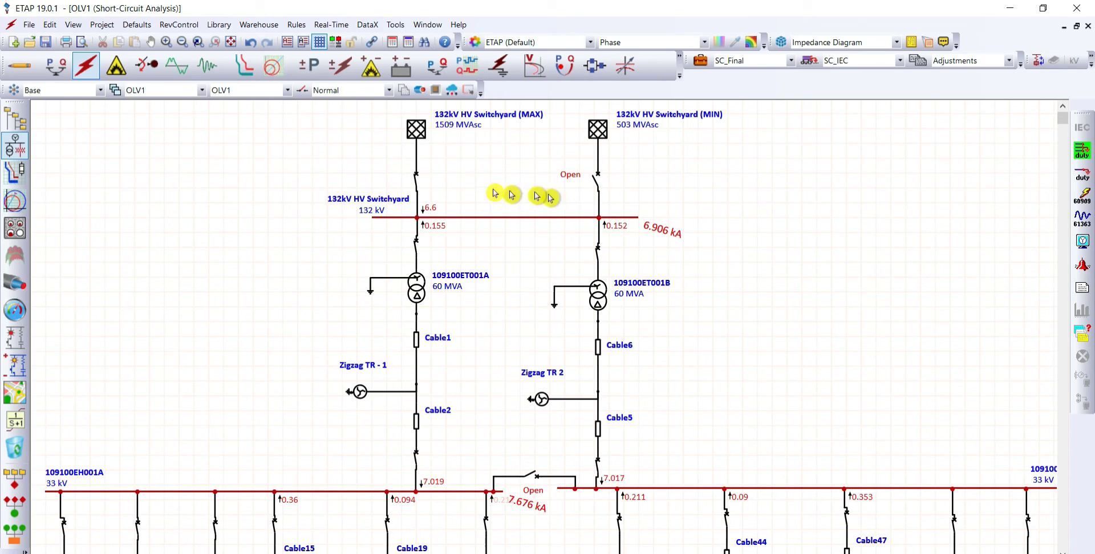
Step: In ETAP, open breaker CB1 below the 132kV HV Switchyard (MAX) source and close breaker CB2 below the 132kV HV Switchyard (MIN) source
click(420, 182)
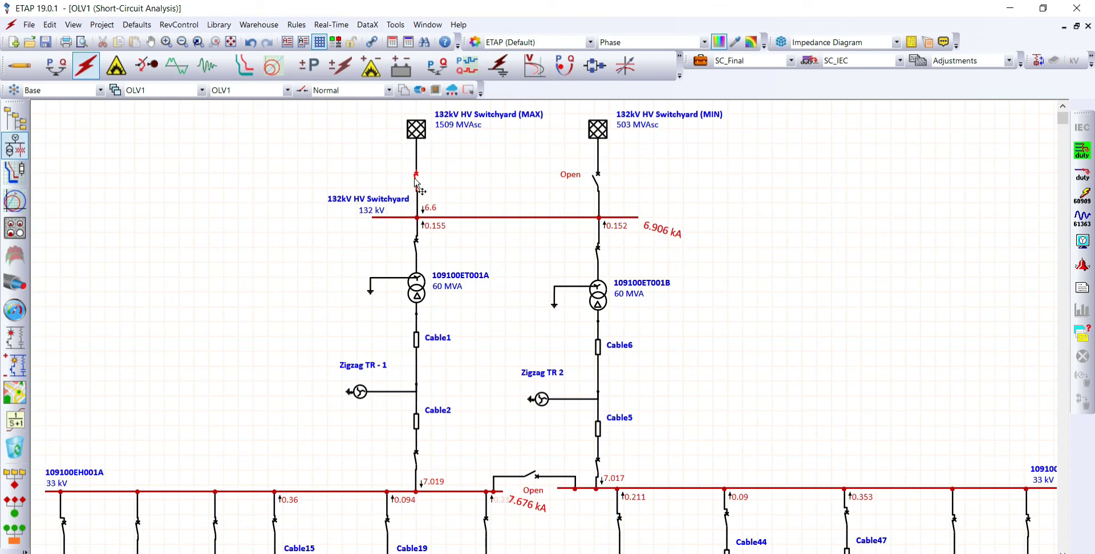
right_click(419, 180)
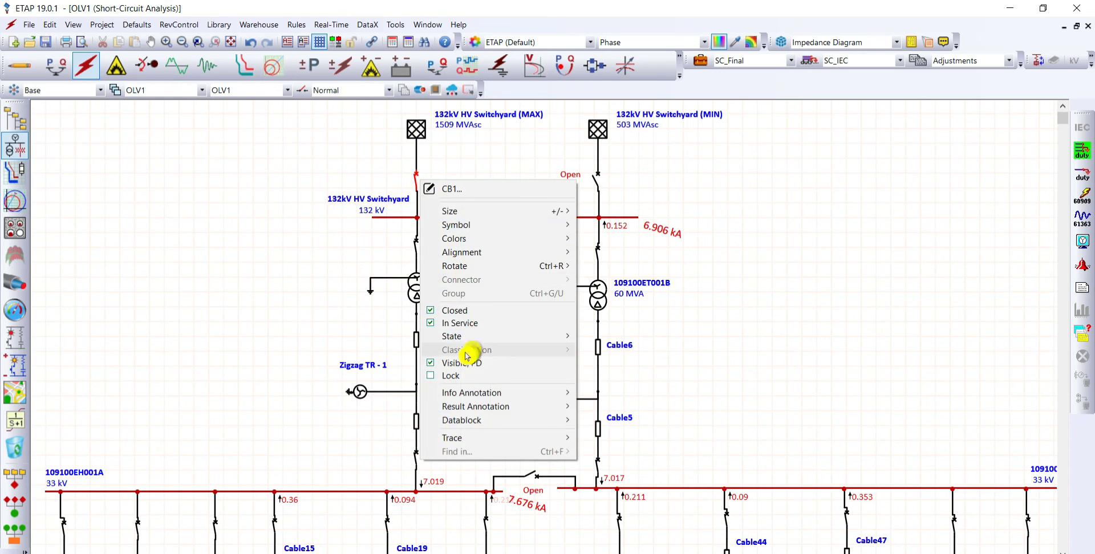
click(437, 310)
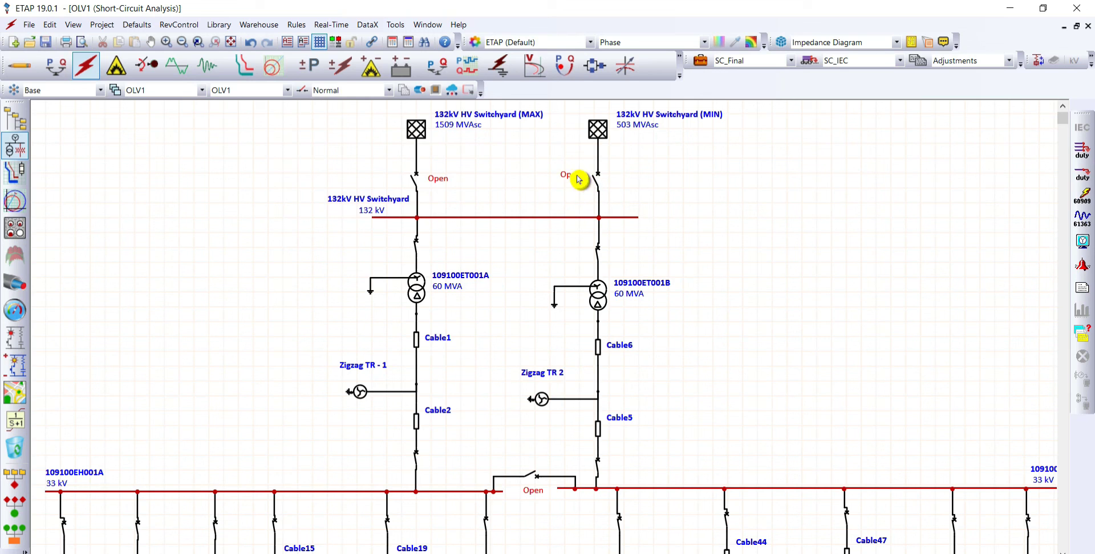
click(594, 182)
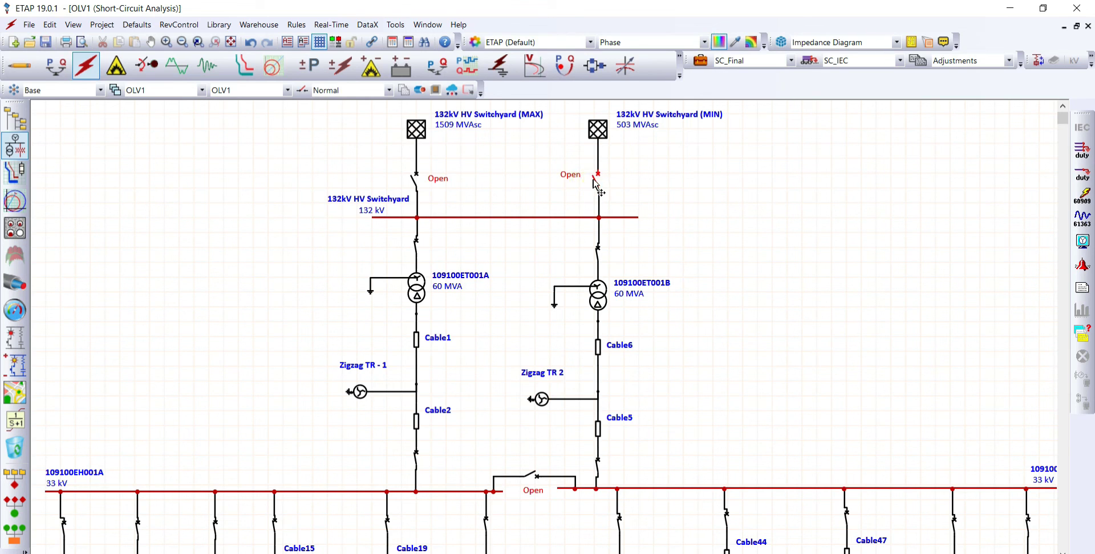
double_click(594, 181)
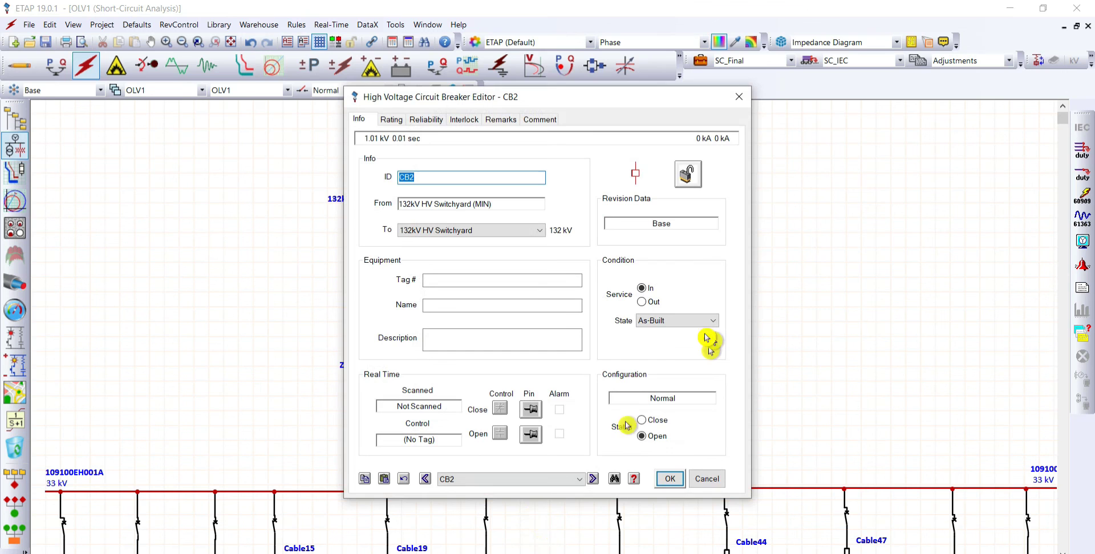
click(641, 420)
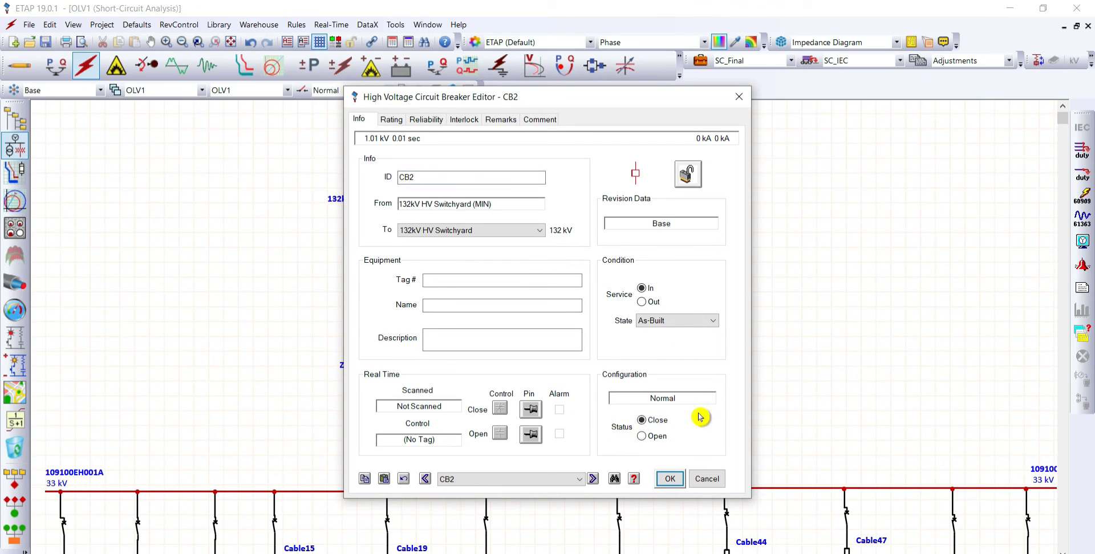
click(669, 479)
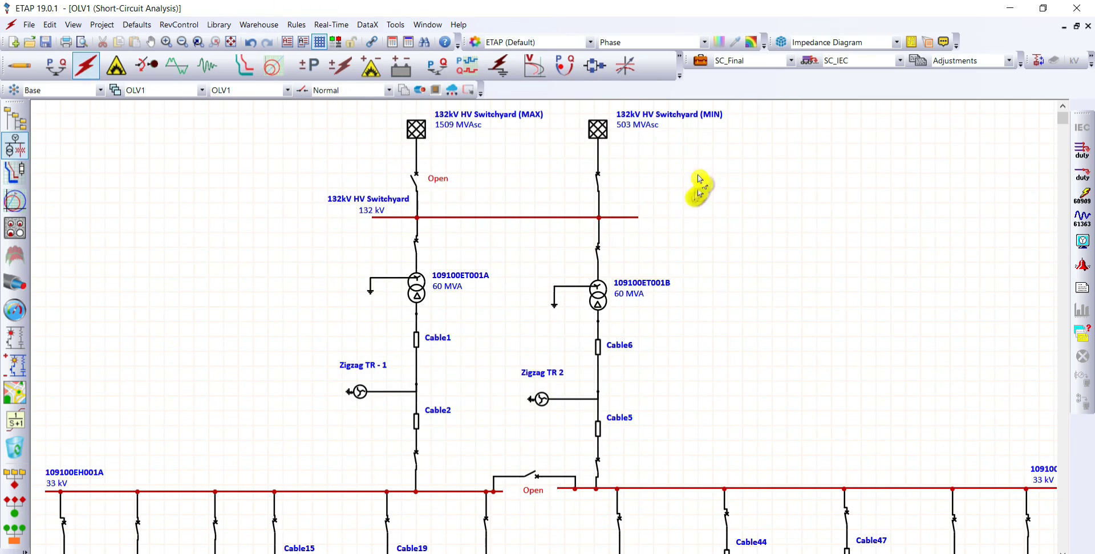
Step: Set the SC_Final study case's IEC short-circuit current to Min. (Exclude Duty Calc) and run the LG, LL, LLG and 3-phase fault calculation
click(700, 67)
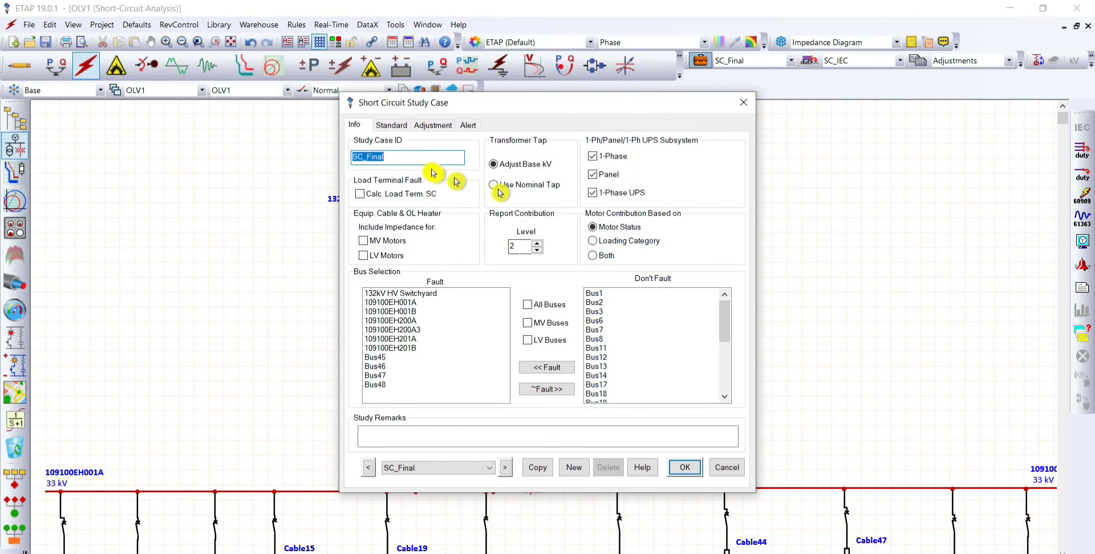
click(392, 126)
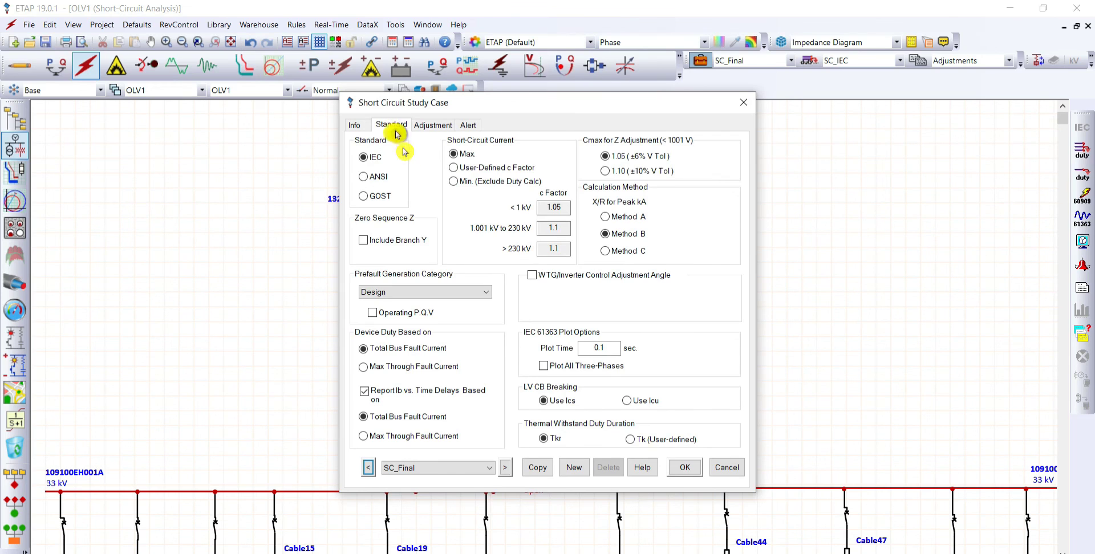
click(453, 182)
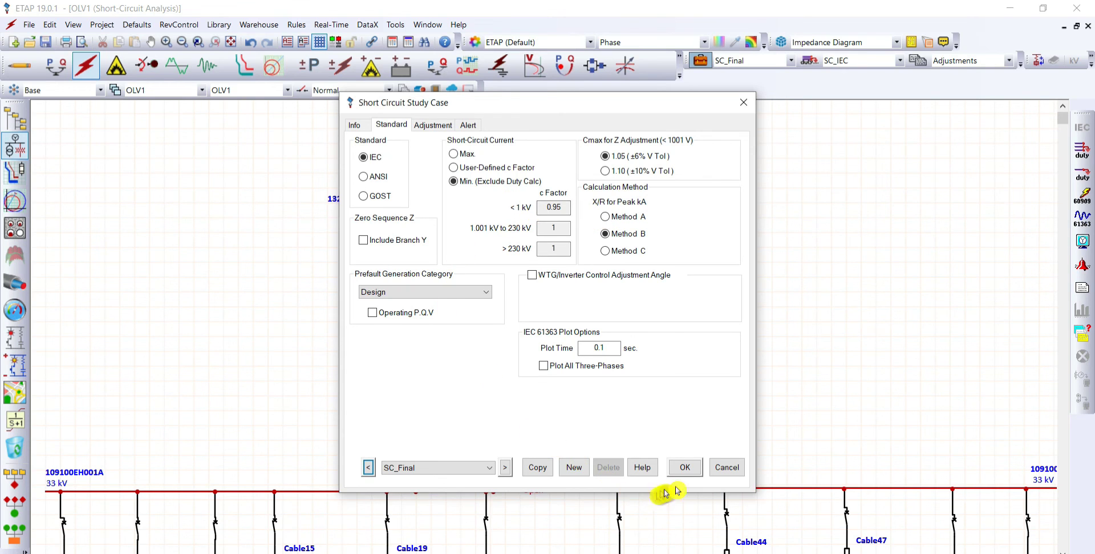
click(688, 470)
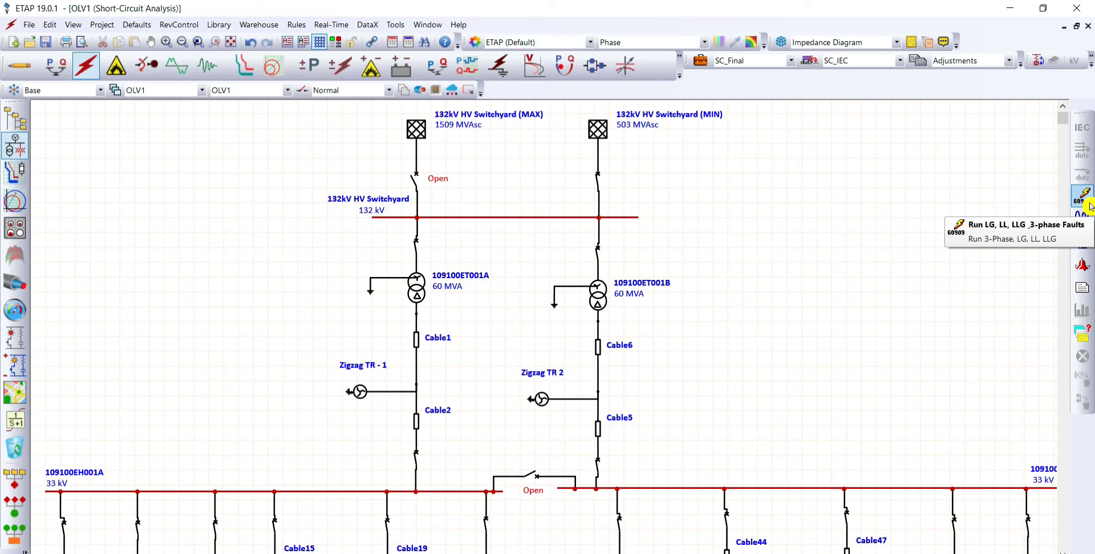
click(1088, 203)
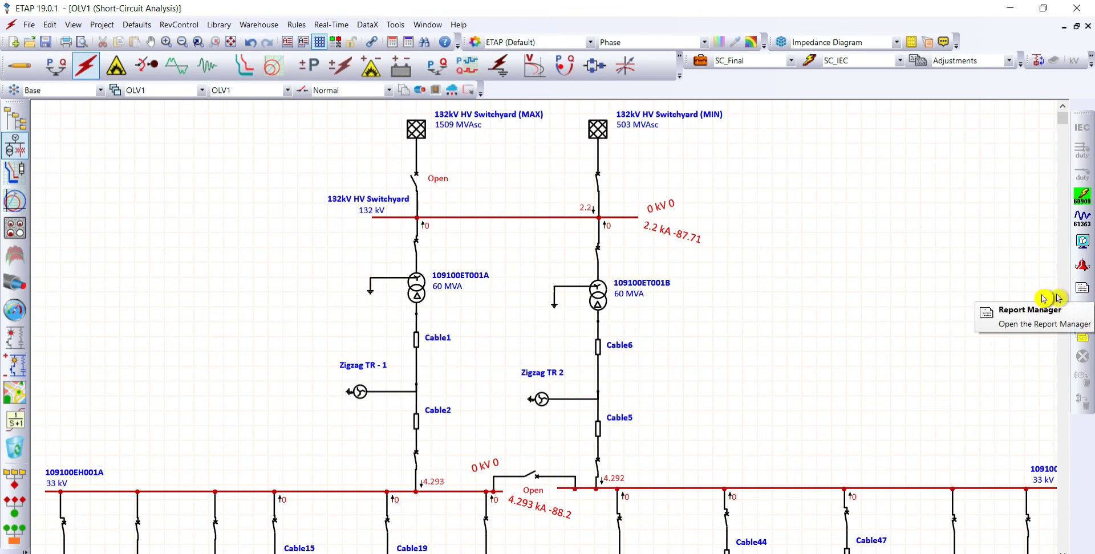
Step: Switch to the browser and compare the Short-Circuit Summary Report in SC_IEC. Minimum.pdf with the 3-phase fault currents in the report with bus bracing
click(474, 553)
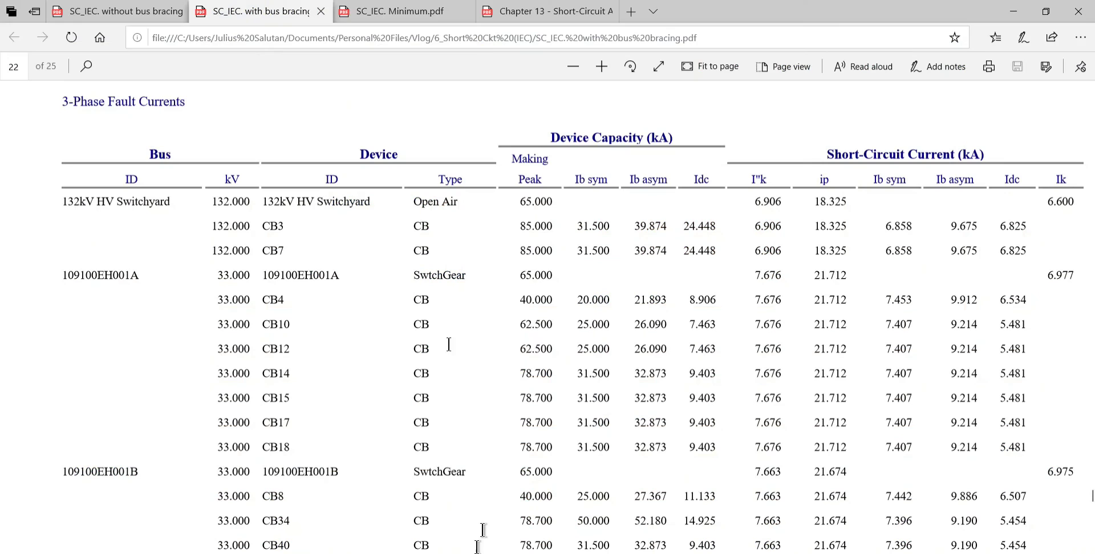
click(393, 23)
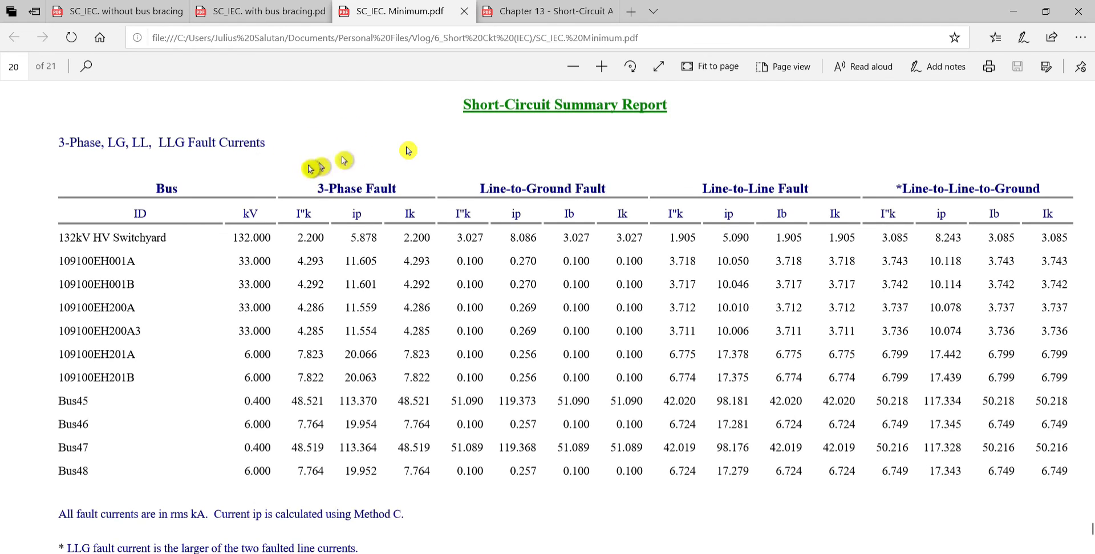
scroll(302, 188, up, 2)
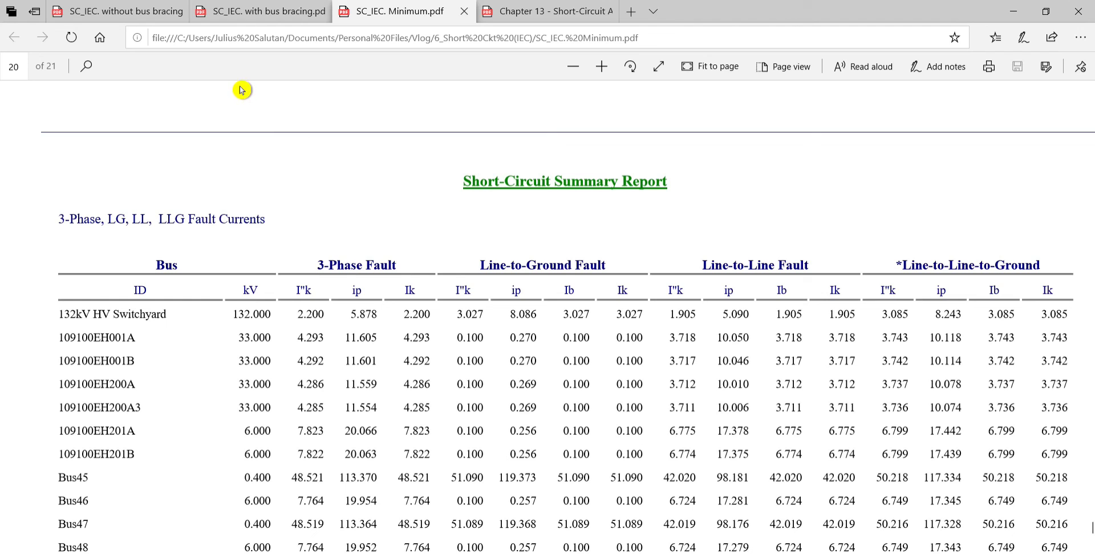
scroll(183, 334, down, 2)
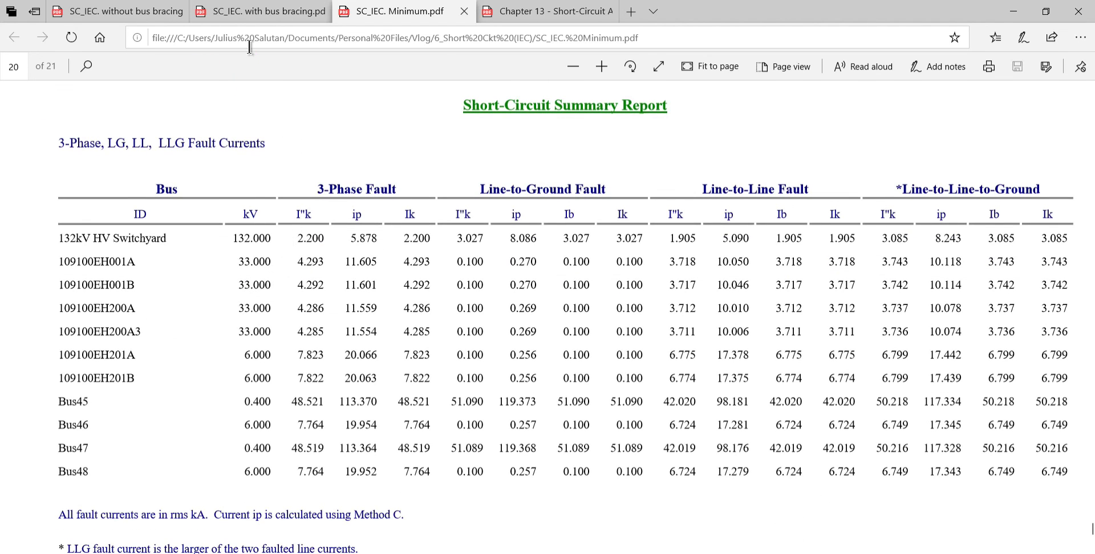
click(267, 12)
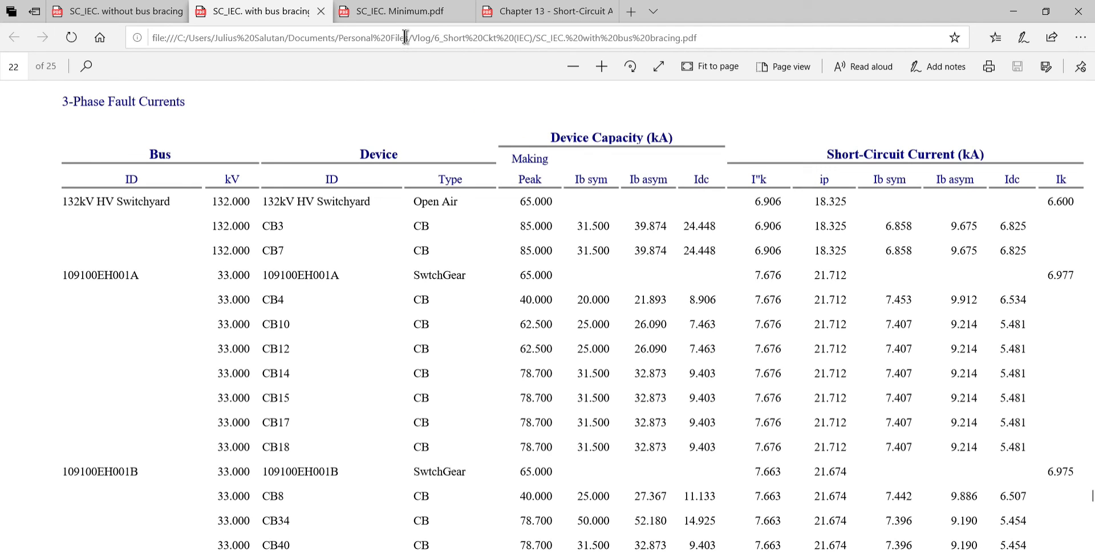
click(406, 14)
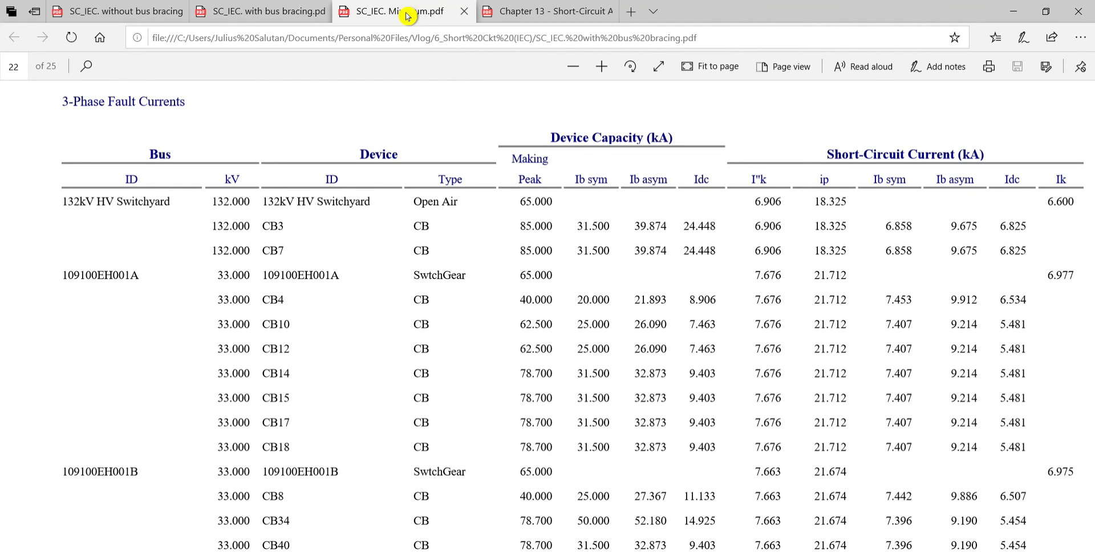